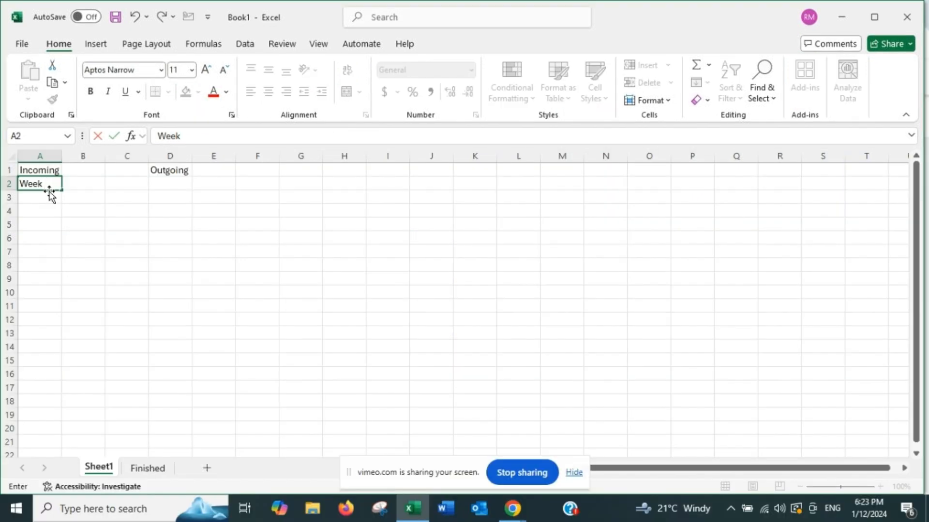
- Complete the A2 label as "Week starting" and enter the first week's date, 2 Dec, in A4
text(starting)
key(Return)
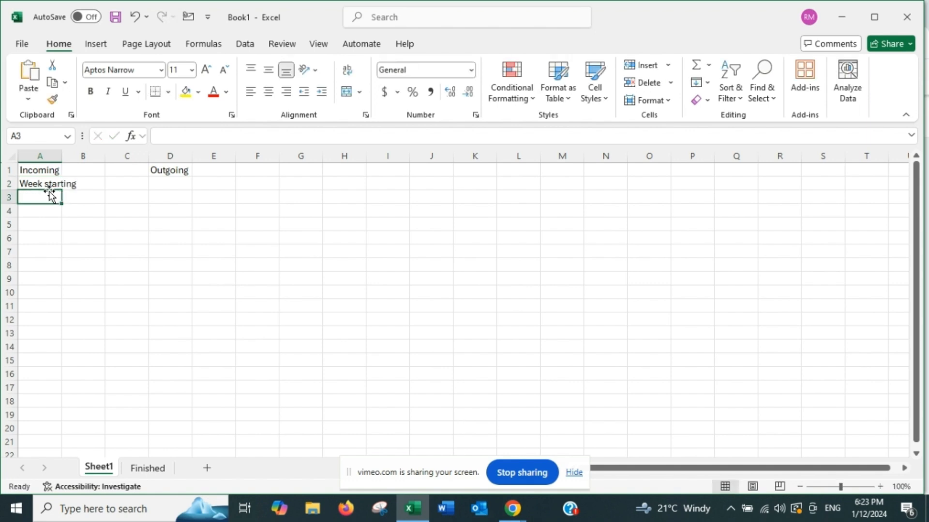
key(Return)
text(Dec)
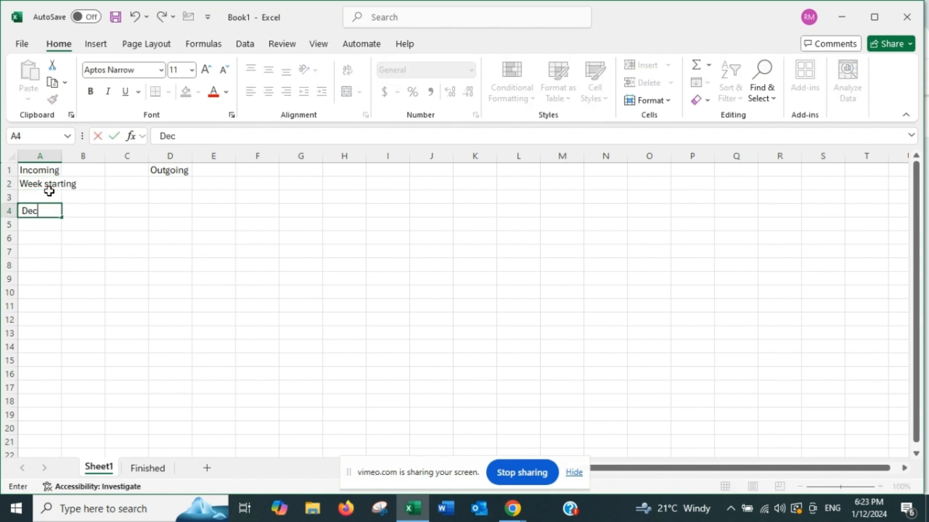
key(Return)
key(Up)
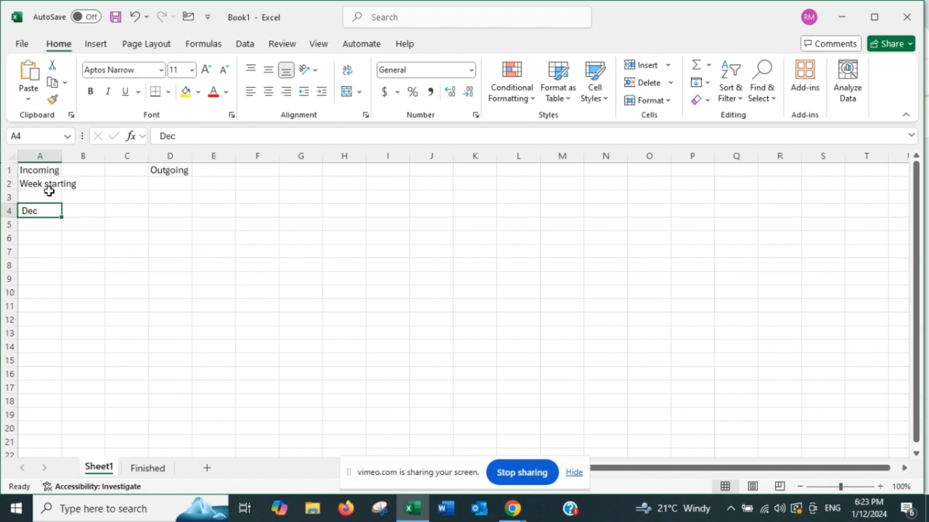
key(BackSpace)
text(2 Dec)
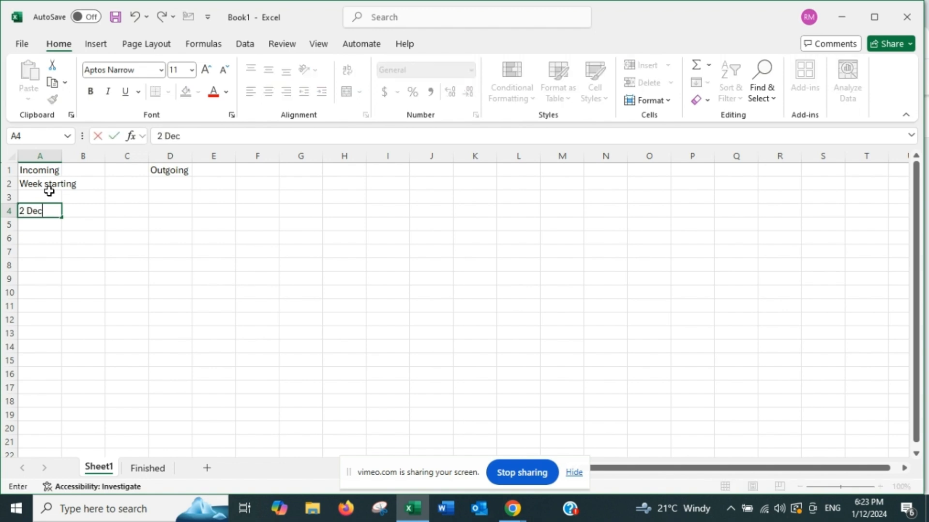
key(Return)
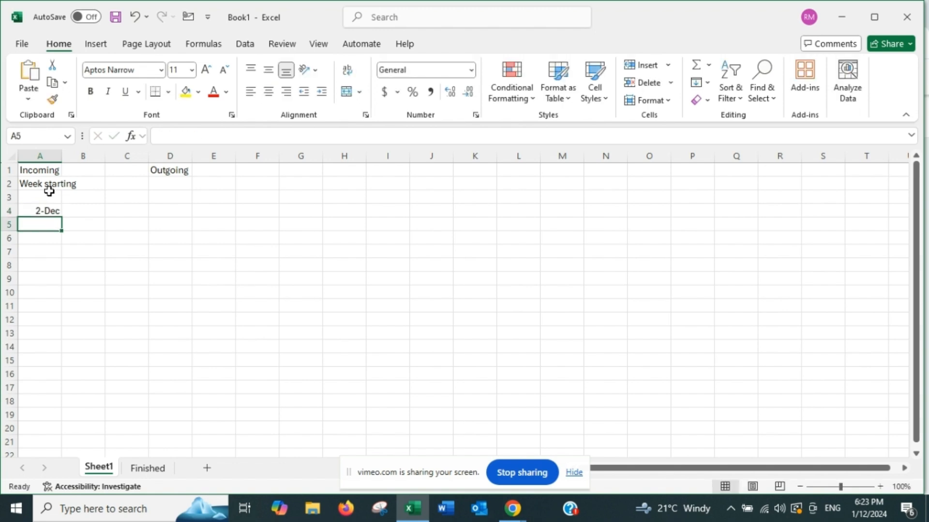
- Enter the following weekly dates 9 Dec, 16 Dec and 23 Dec in cells A5 to A7
text(9 Dec)
key(Return)
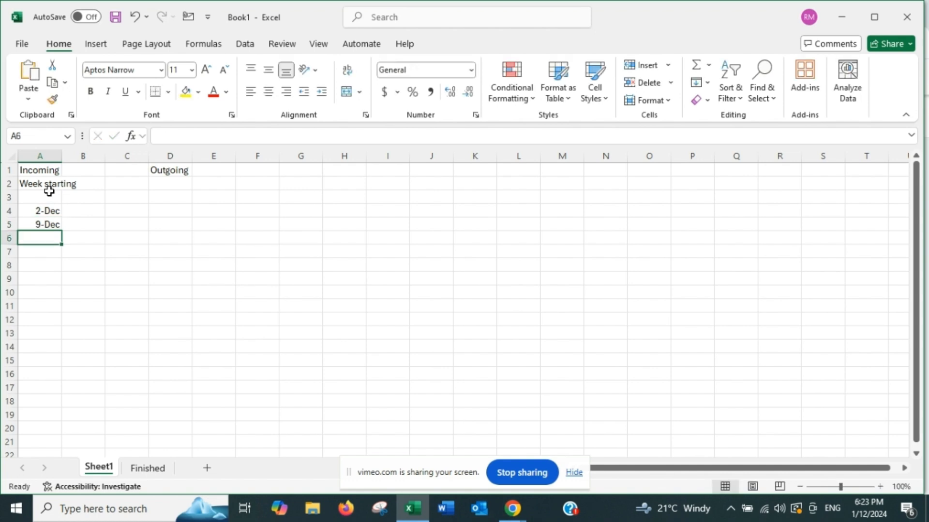
text(16 Dec)
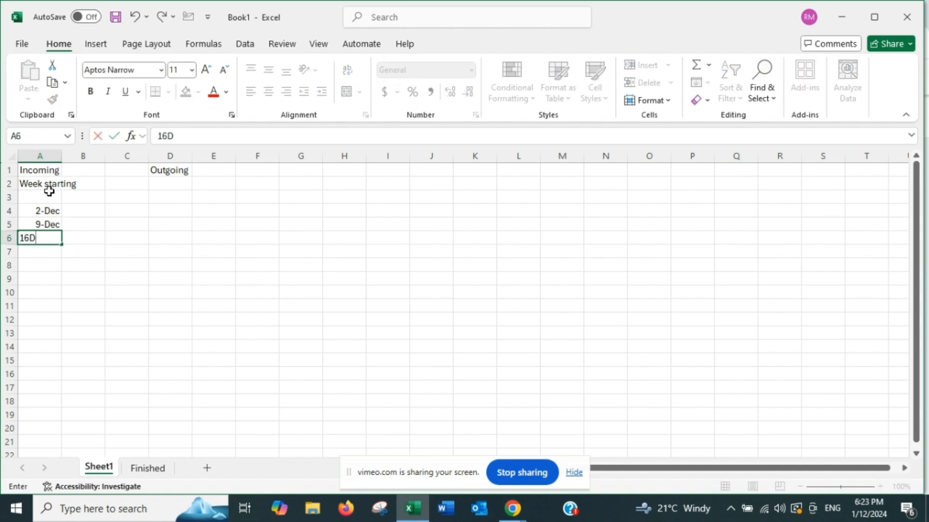
key(Return)
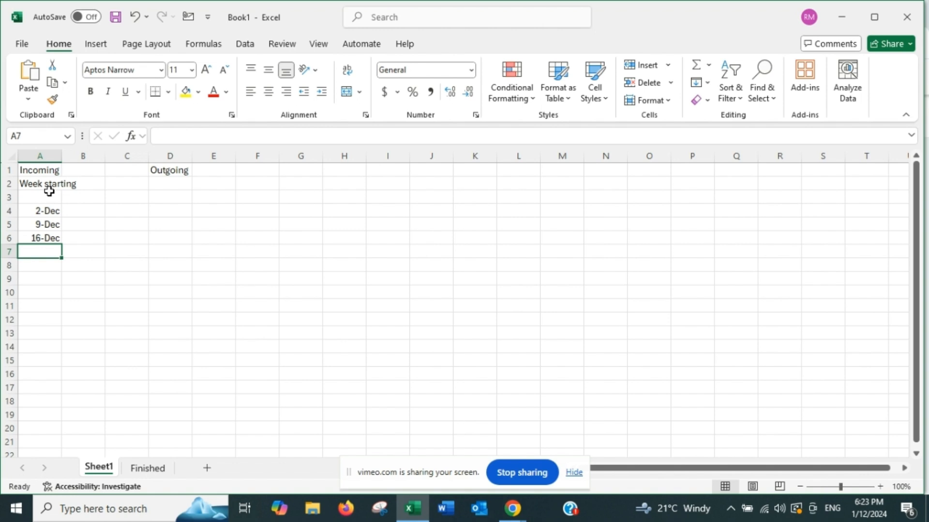
text(23 e=)
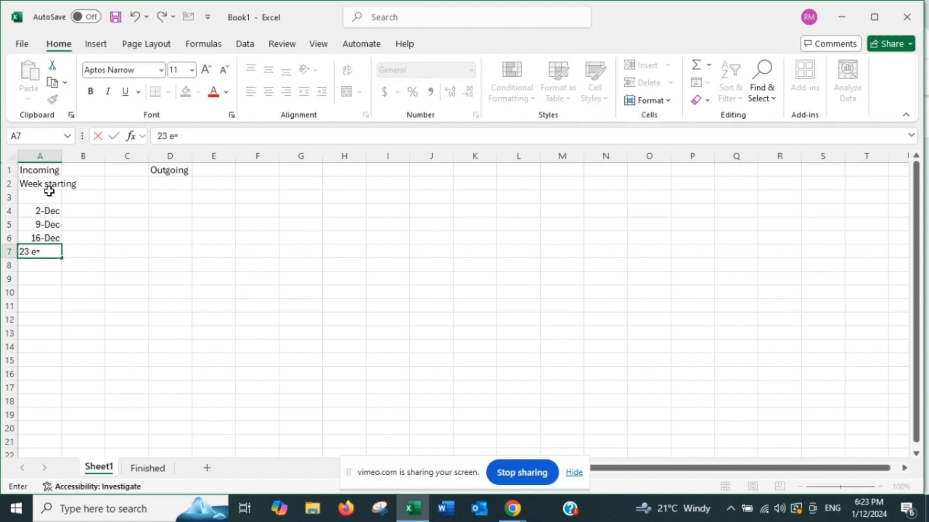
key(BackSpace)
key(BackSpace)
text(ec)
key(BackSpace)
text(Dec)
key(Tab)
- Check the system calendar for December's last Monday and enter 30 Dec in A8
click(877, 516)
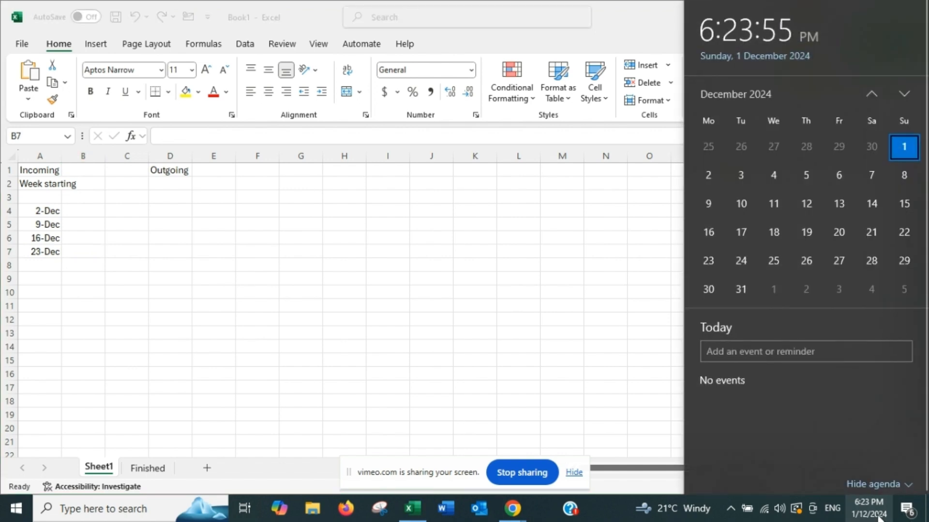
click(39, 278)
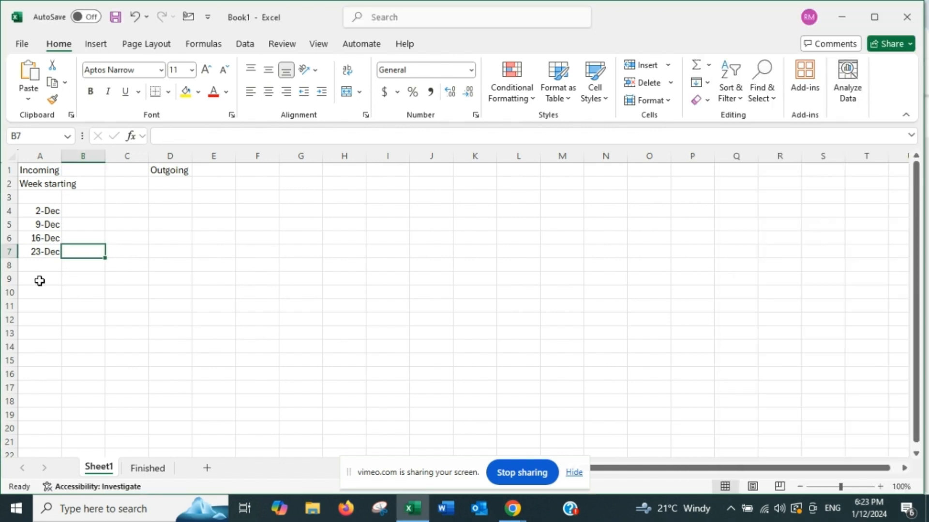
click(34, 267)
text(30 Dec)
key(Tab)
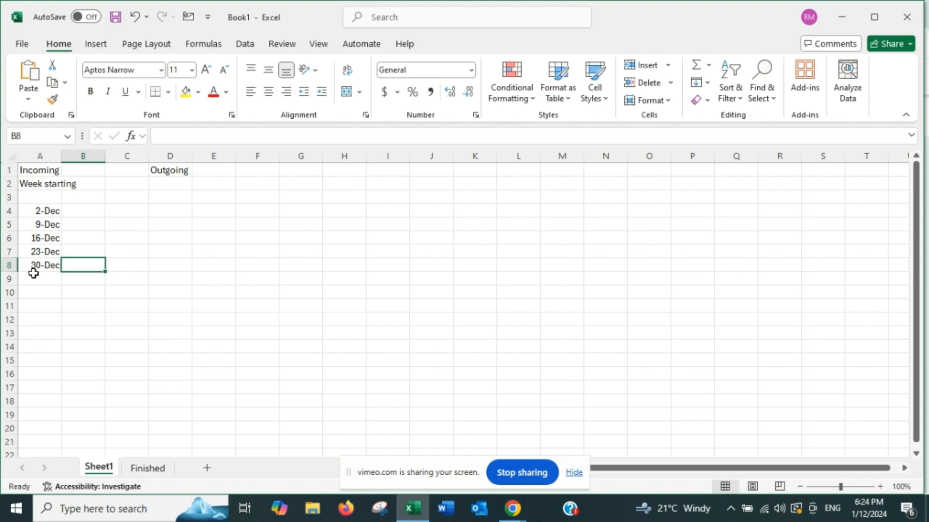
- Insert a new blank column before column C, ahead of the Outgoing section
right_click(138, 158)
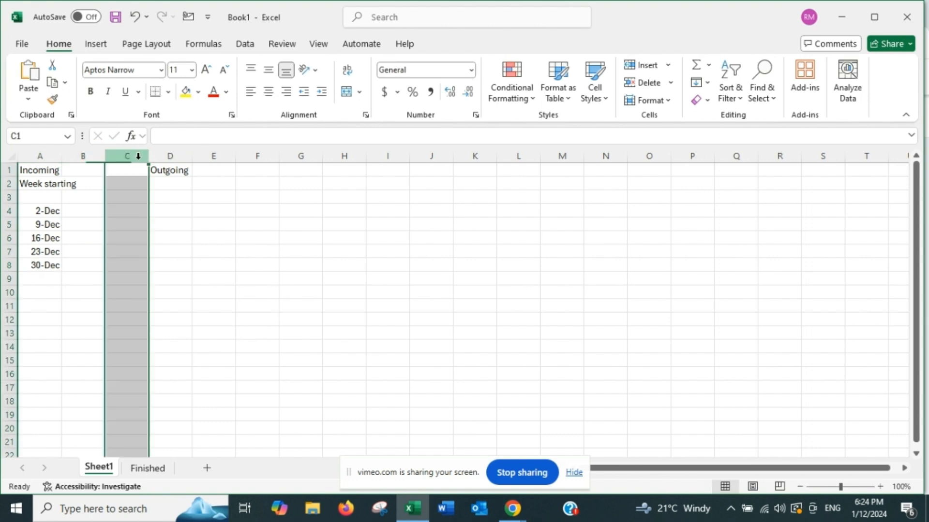
click(176, 293)
right_click(139, 159)
key(Escape)
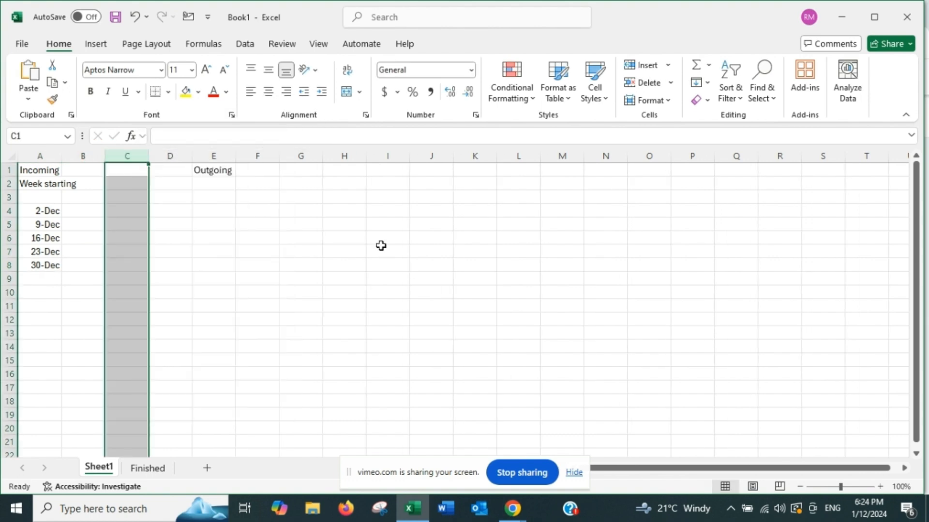
- Add a TOTAL heading for the incoming section in cell D2
click(172, 183)
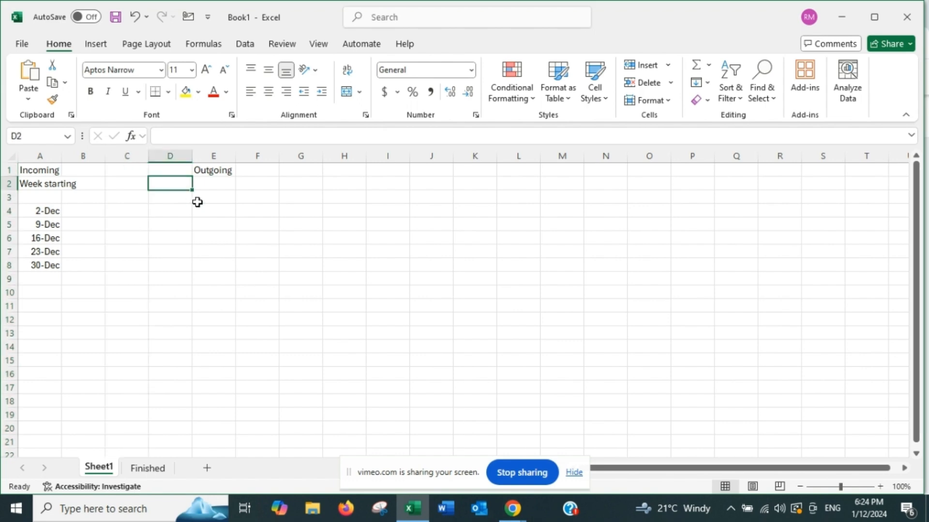
text(TOTAL)
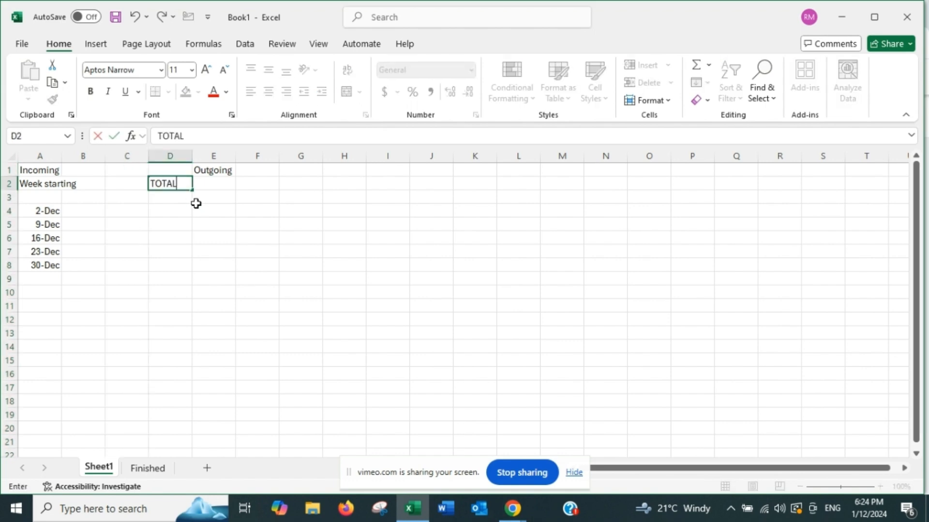
key(Tab)
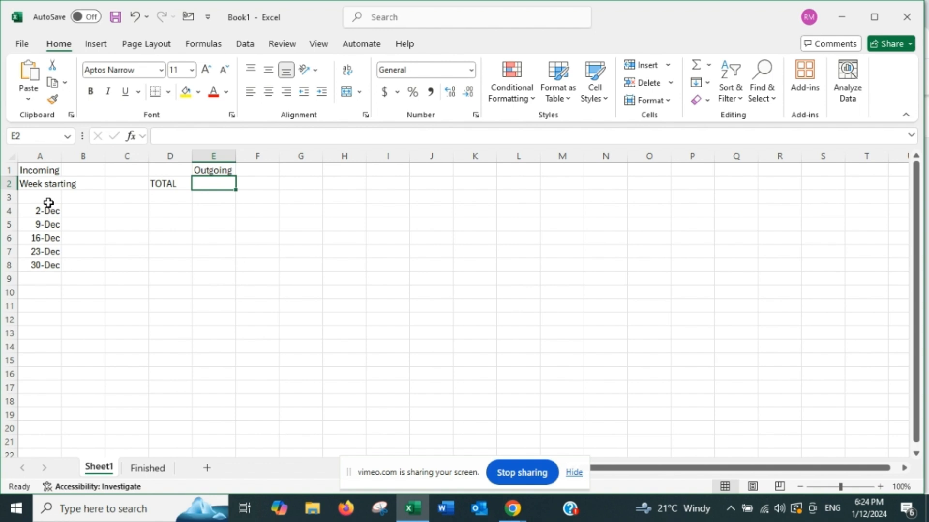
- Add the headings TOTAL in L2 and Running Balance in M2 for the outgoing section
click(503, 184)
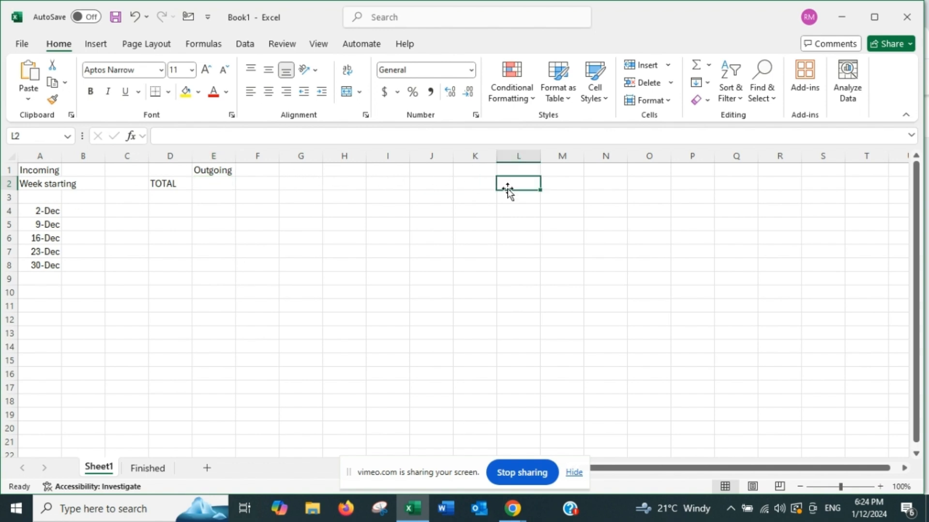
text(TOTA)
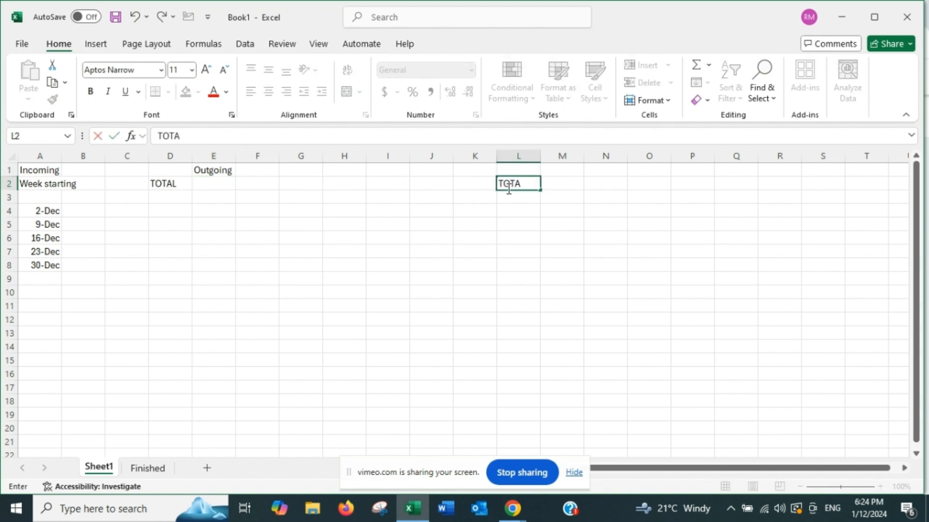
text(L)
key(Tab)
text(Runn)
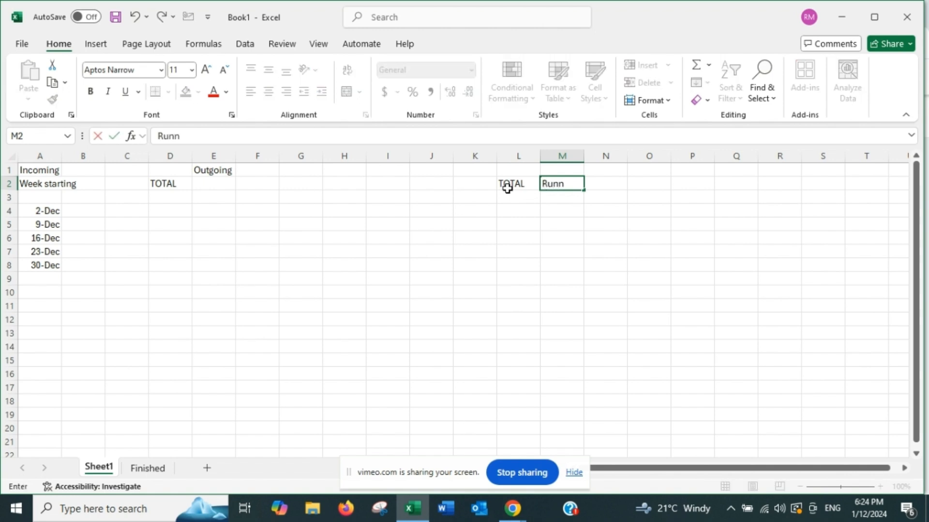
text(ing Balance)
click(505, 292)
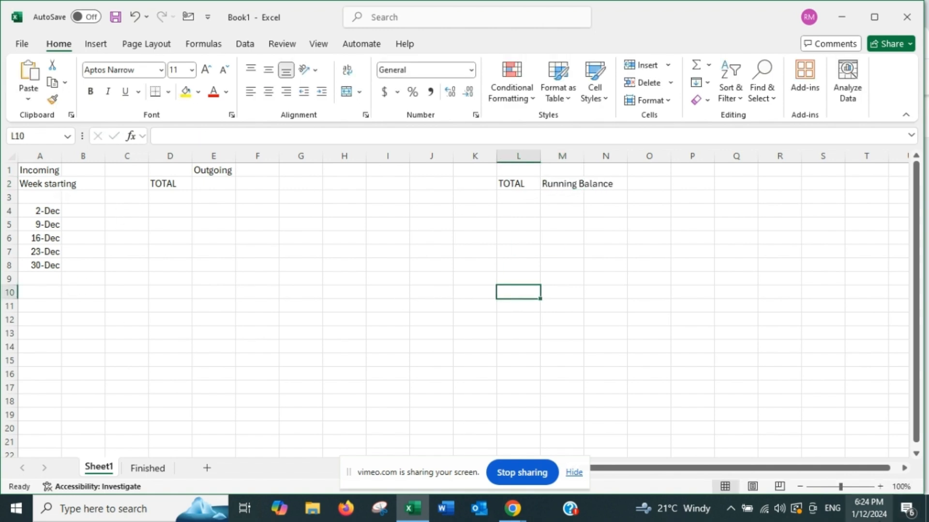
- Look up January 2025 in the system calendar and enter its first Monday, 6 Jan, in A9
click(869, 507)
click(903, 93)
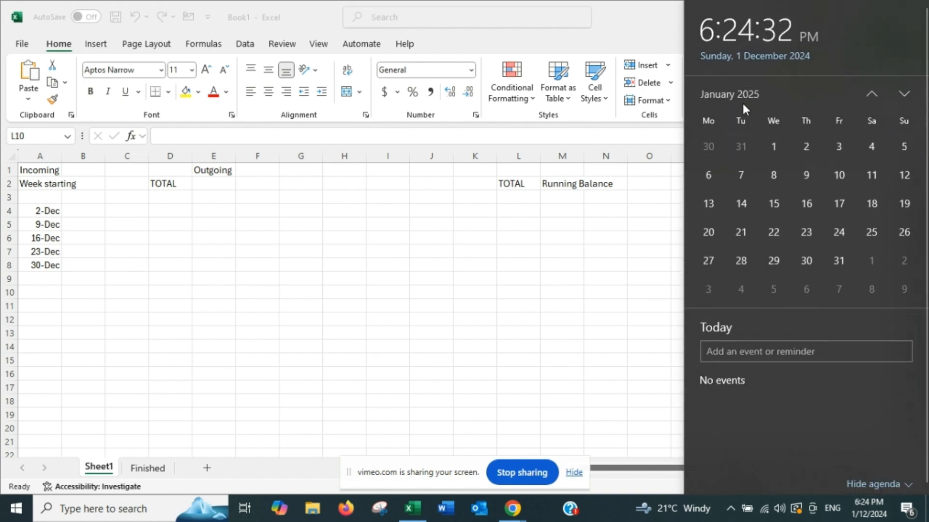
click(46, 280)
text(6 J)
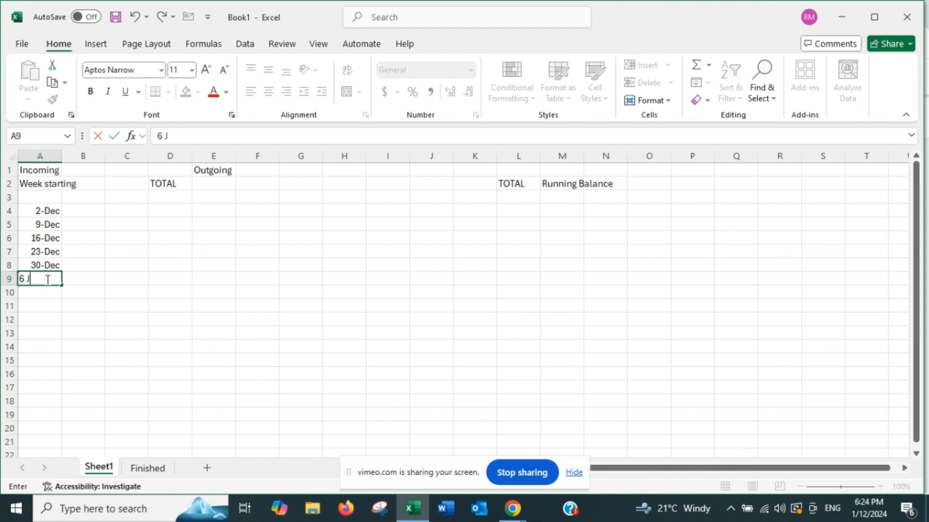
text(an)
key(Return)
- Enter the remaining January week dates 13 Jan, 20 Jan and 27 Jan in cells A10 to A12
text(13)
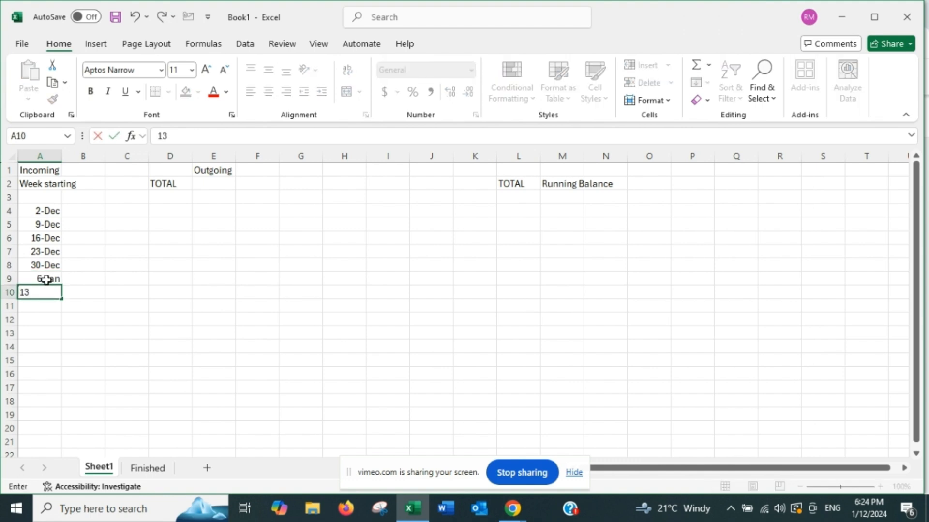
text( Jan)
key(Return)
text(20 Jan)
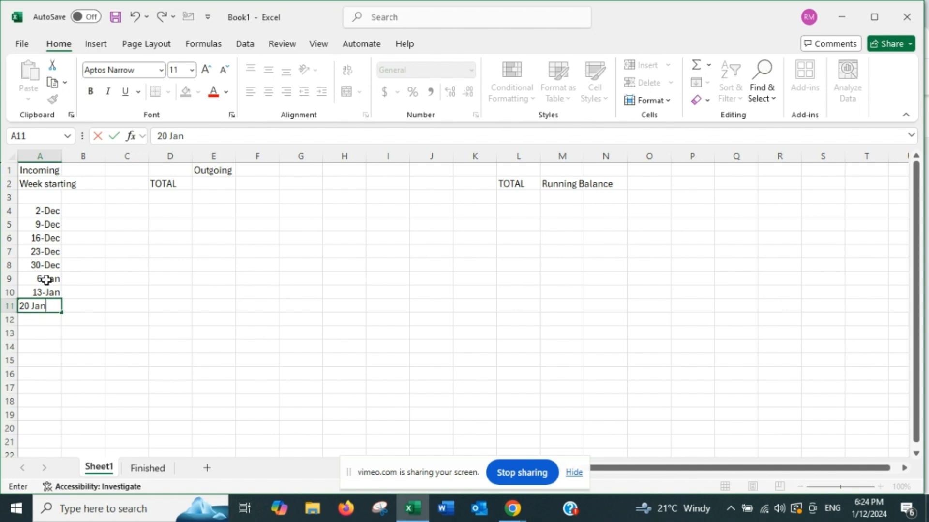
key(Return)
text(27 Jan)
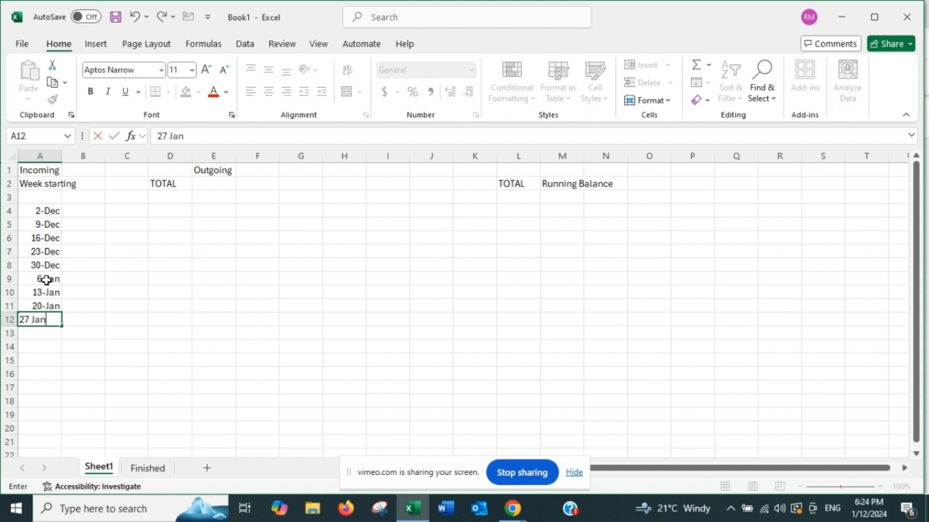
key(Tab)
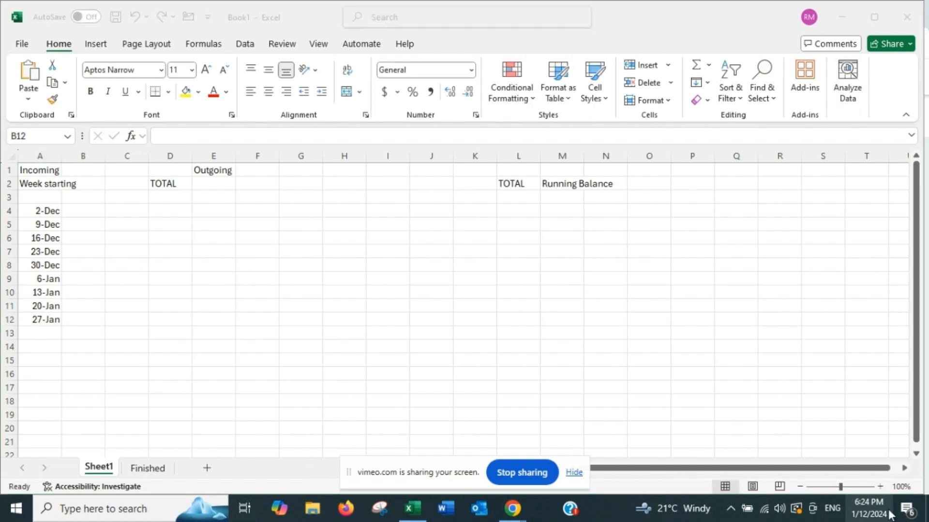
- Check the system calendar for the next Mondays and enter 3 Feb in A13 and 10 Feb in A14
click(869, 508)
click(903, 96)
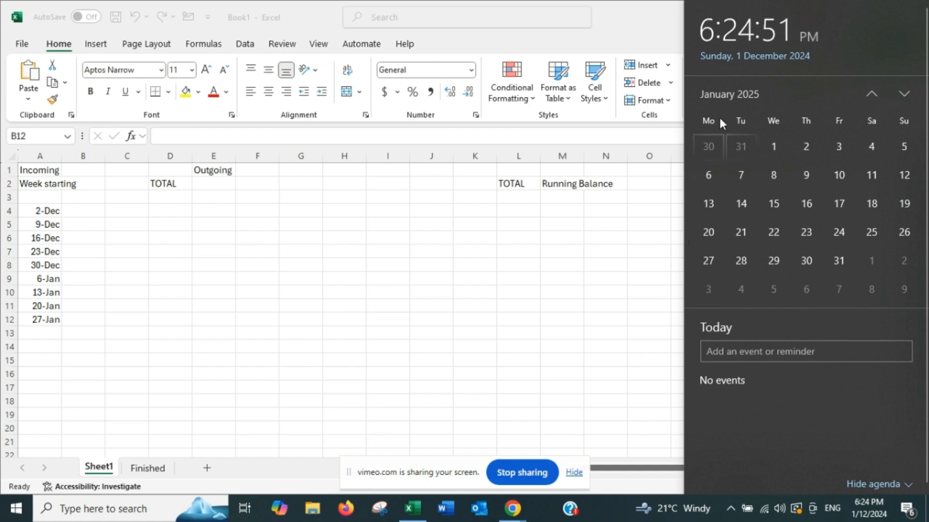
click(33, 335)
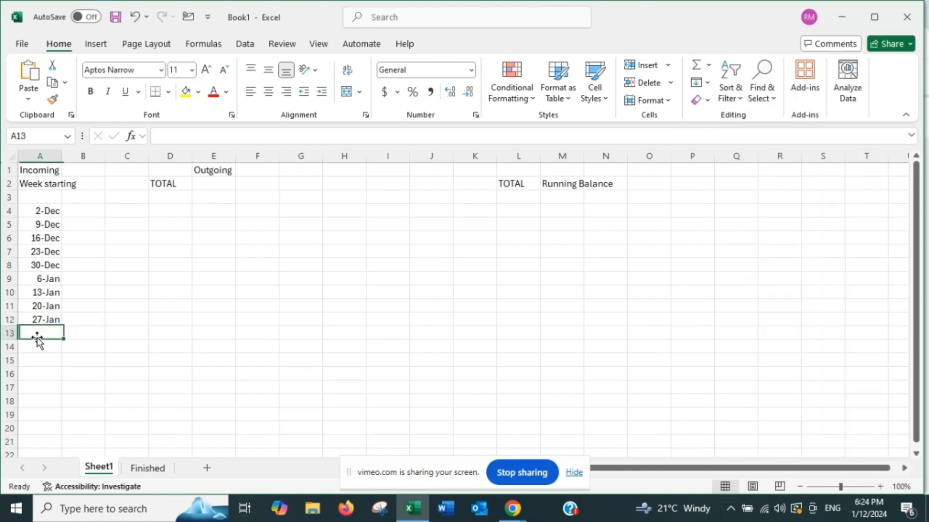
text(3 Feb)
key(Return)
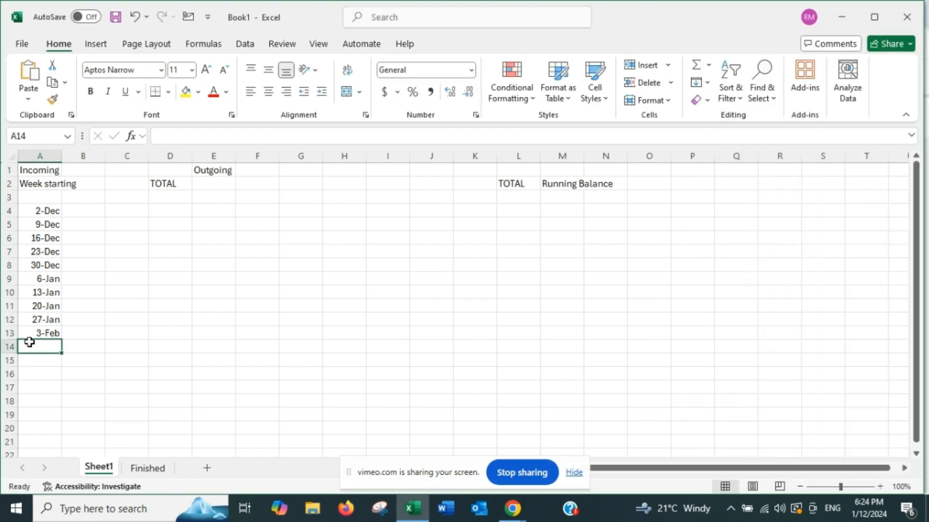
text(10 Feb)
click(213, 292)
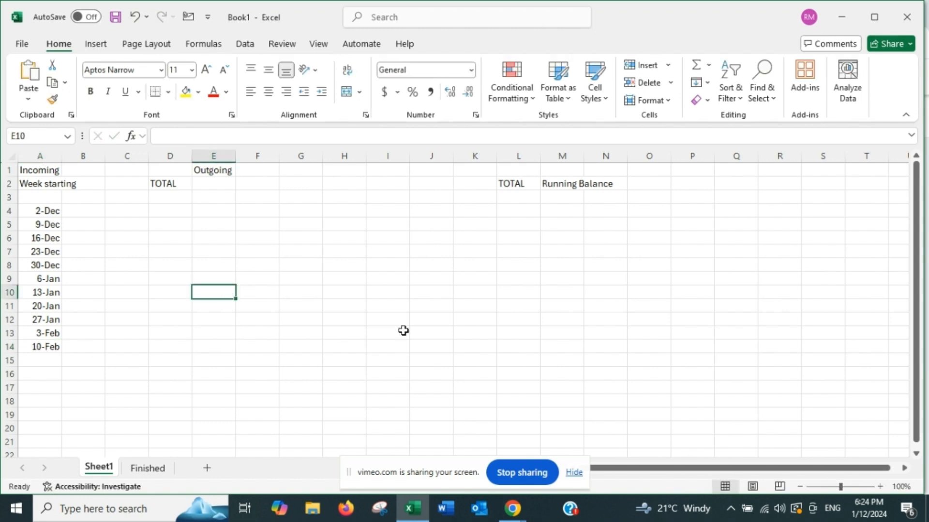
- Add the income category headings Wages in B3 and Babysitting in C3
click(86, 203)
text(Wages)
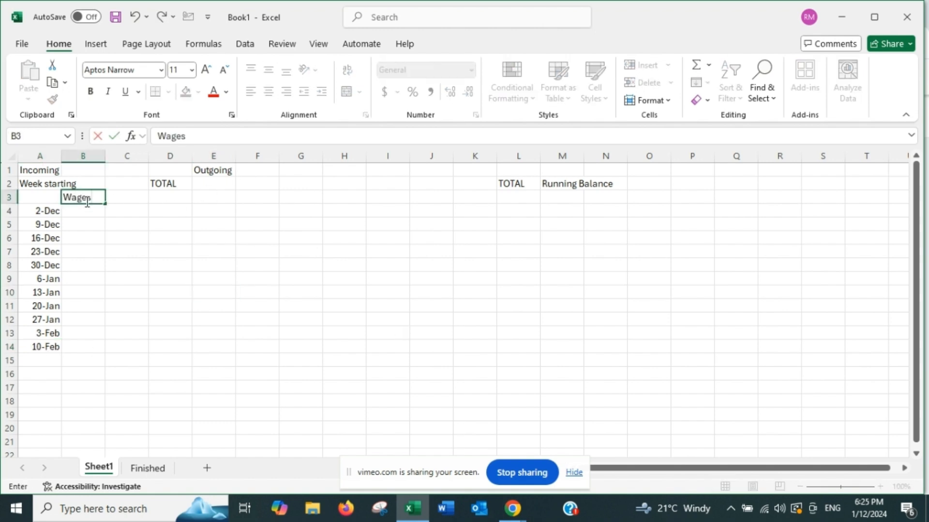
key(Tab)
text(Babysitting)
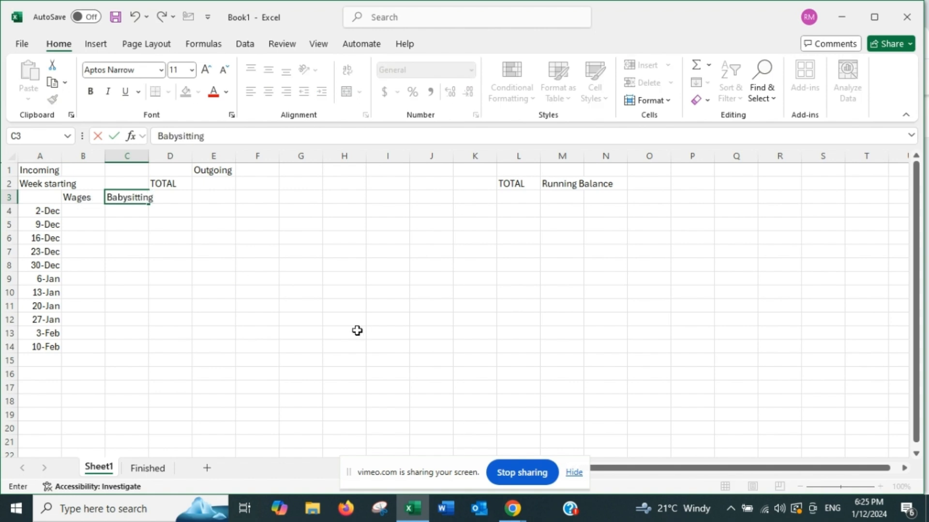
click(301, 292)
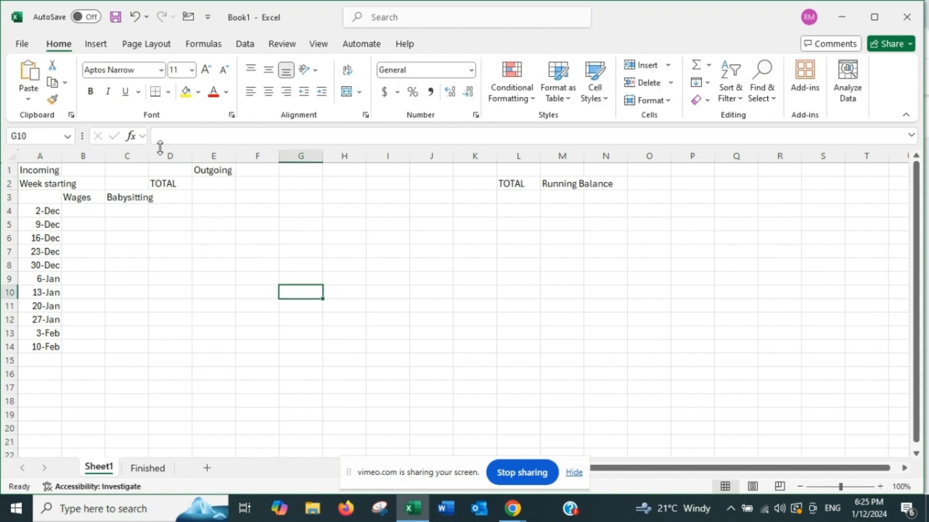
- Insert a new column before column D, between Babysitting and the incoming TOTAL
right_click(153, 156)
click(167, 153)
right_click(166, 156)
click(212, 290)
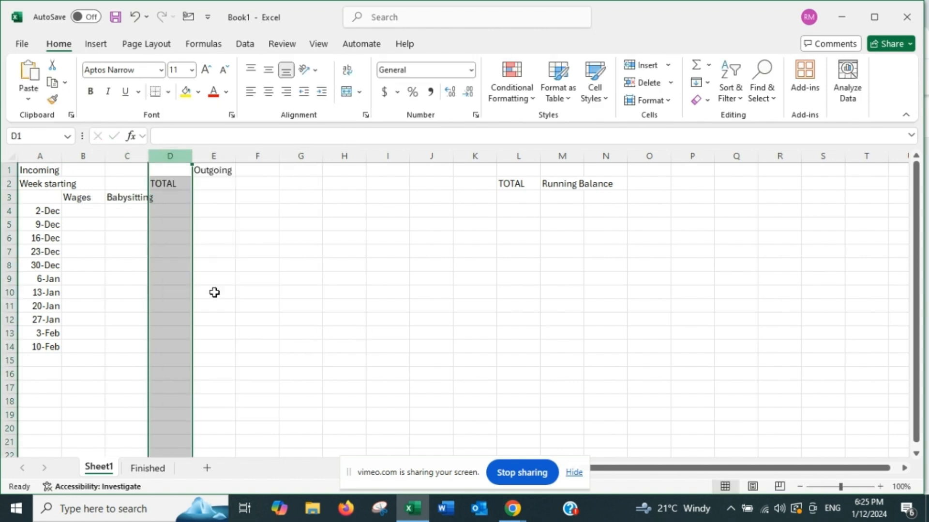
- Enter the heading Board in cell D3, next to Babysitting
click(338, 309)
click(173, 199)
text(Board)
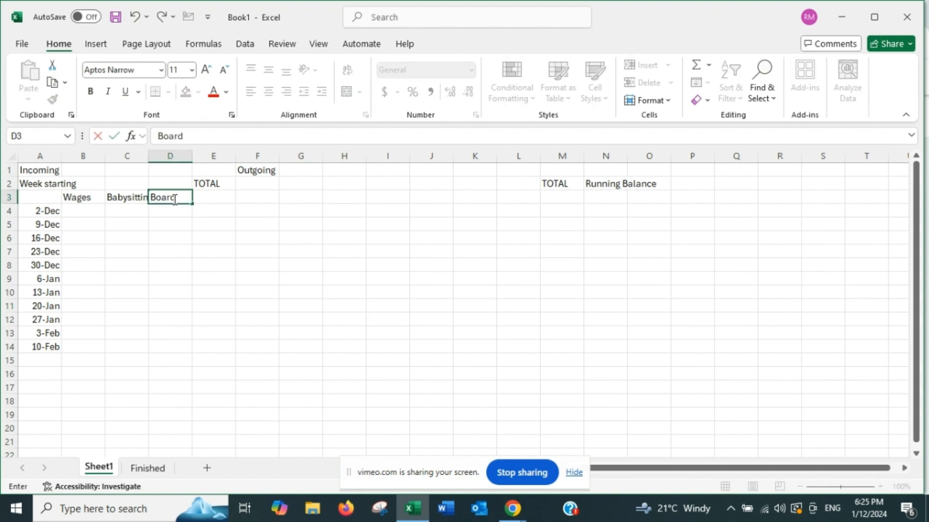
click(174, 293)
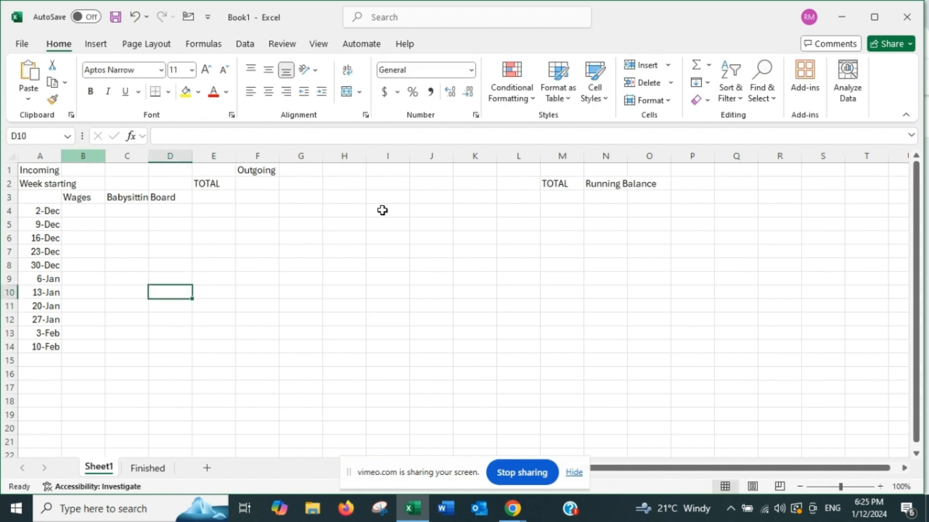
- Fit column C to the width of the Babysitting heading and add a bottom border across A3:O3
double_click(148, 156)
click(208, 219)
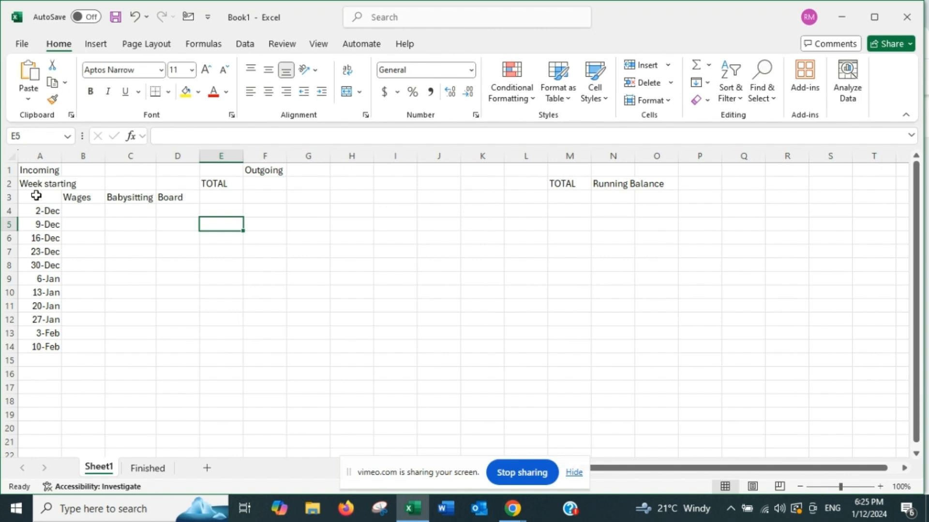
drag(35, 197, 658, 197)
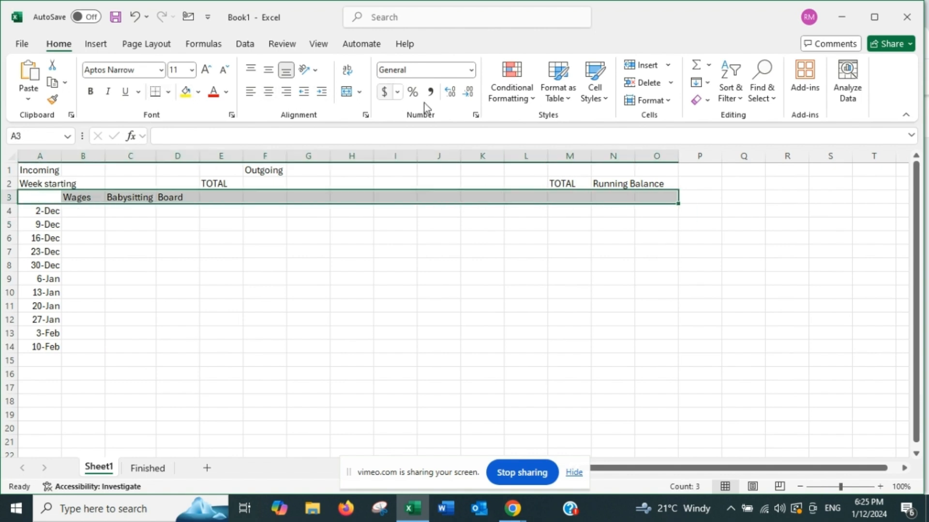
click(265, 308)
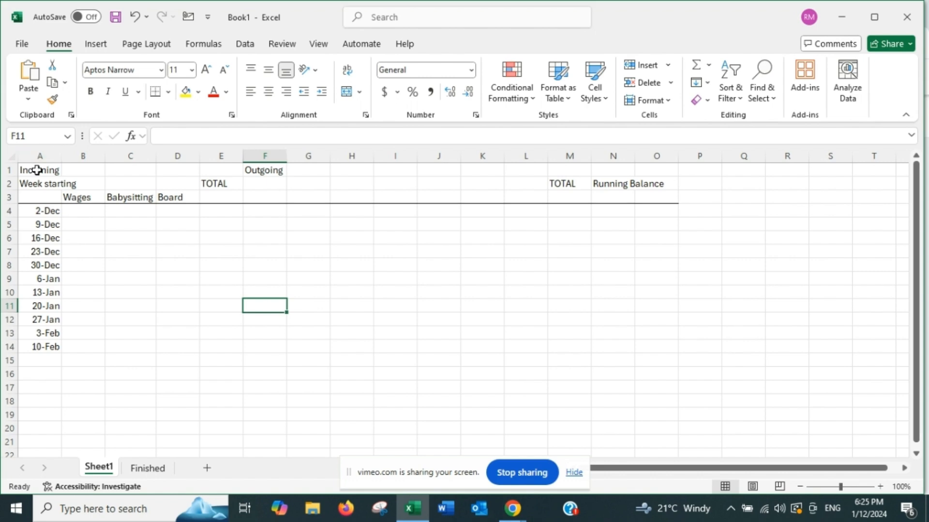
- Make the Incoming and Outgoing headings in row 1 bold and increase their font size to 12
drag(35, 169, 147, 170)
click(90, 91)
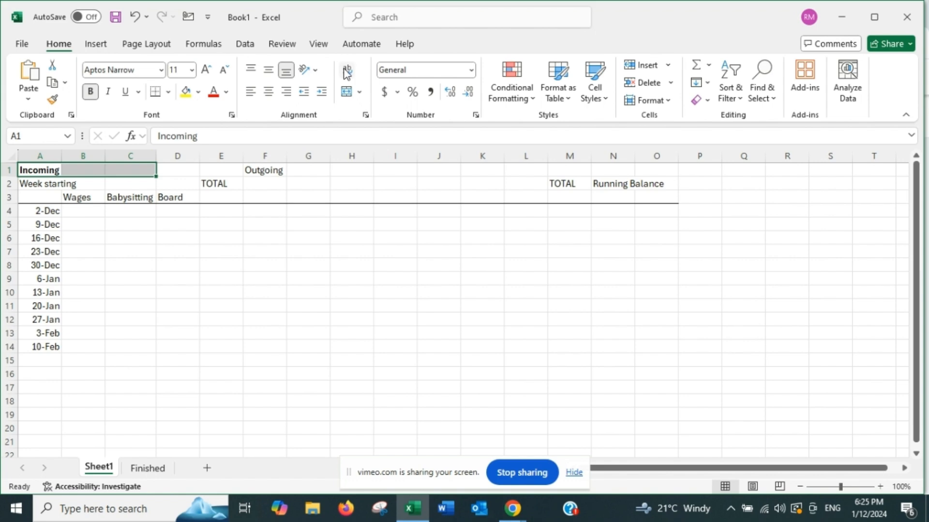
click(204, 71)
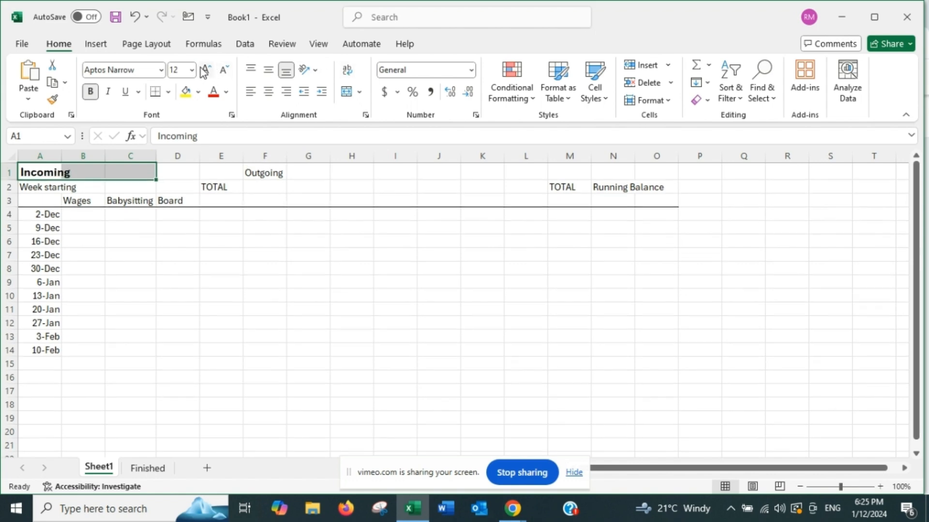
click(213, 315)
click(264, 173)
click(90, 91)
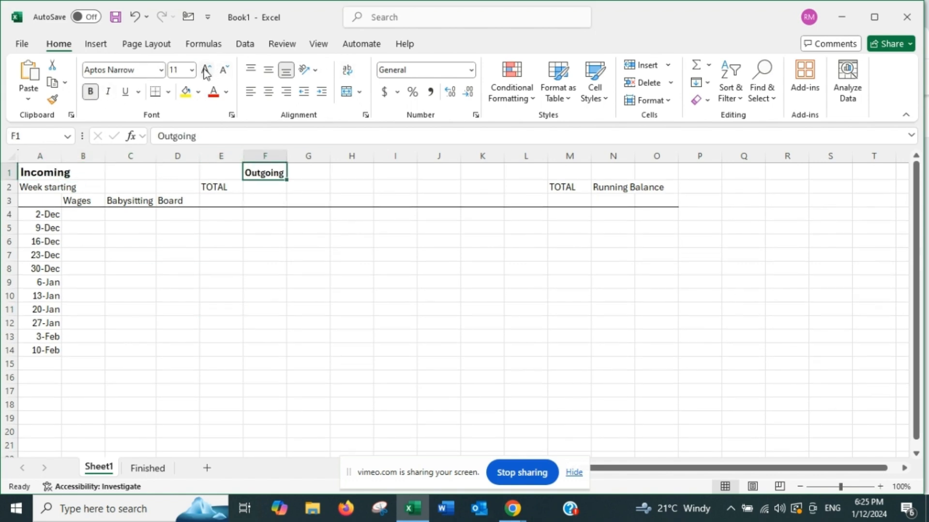
click(204, 71)
click(351, 281)
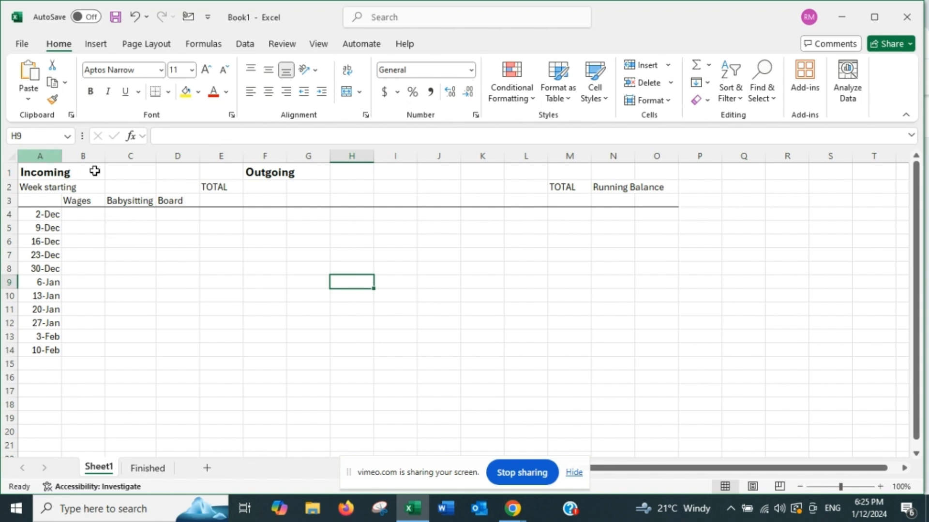
- Fit column A to the Week starting heading and enter Wages, Babysitting and Board in cells B2 to D2
double_click(60, 157)
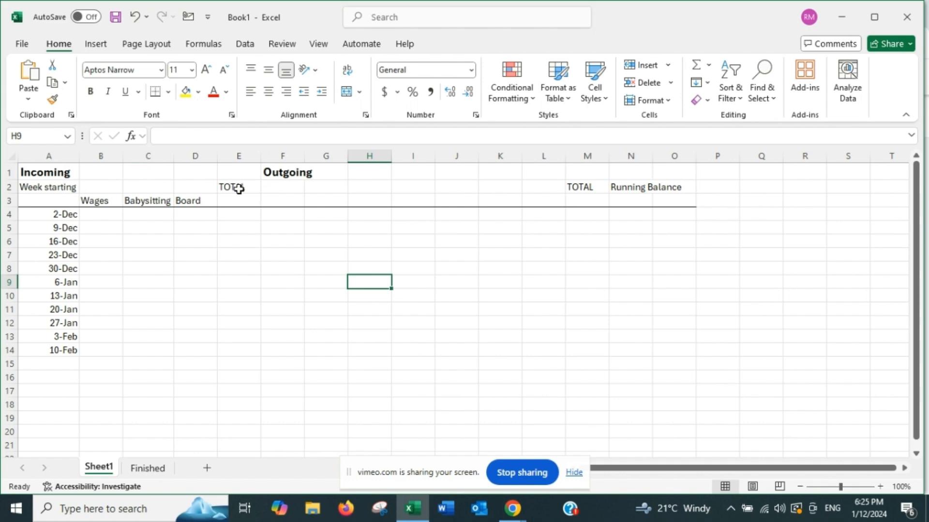
right_click(53, 191)
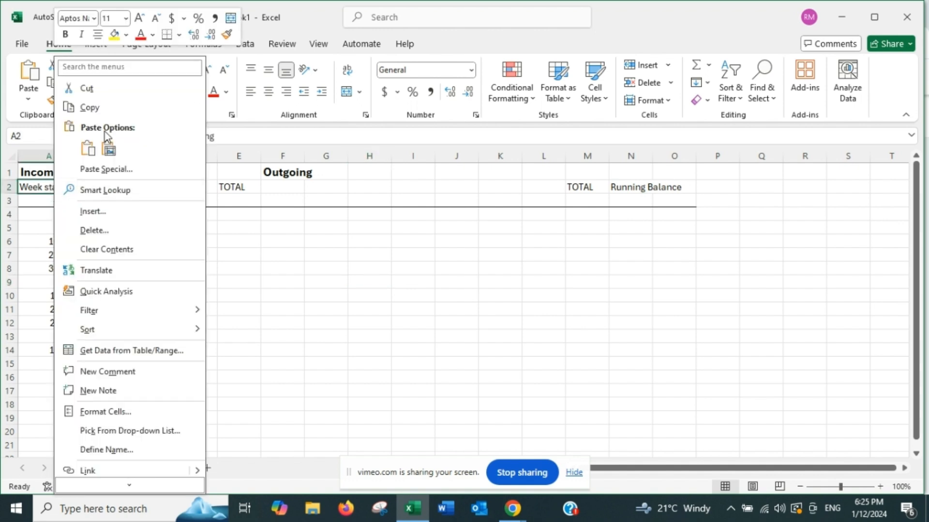
click(108, 108)
click(102, 190)
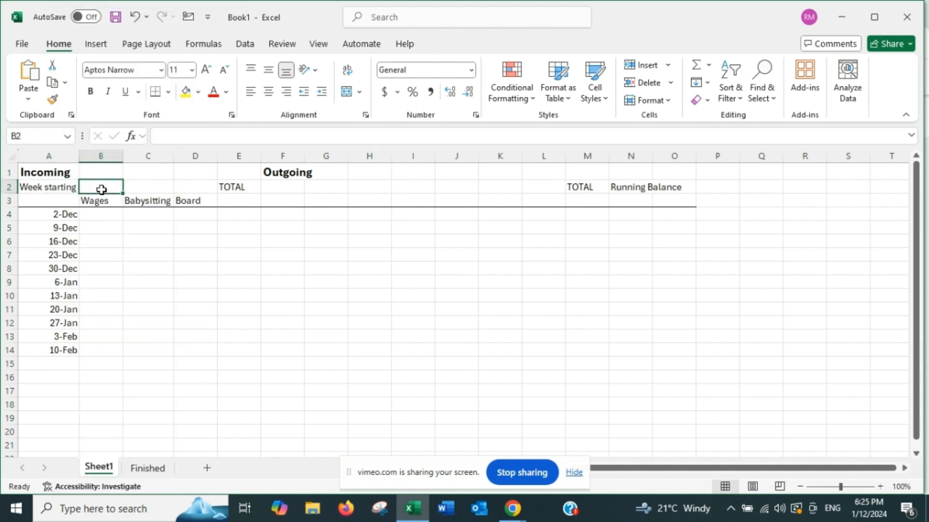
text(Wages)
key(Tab)
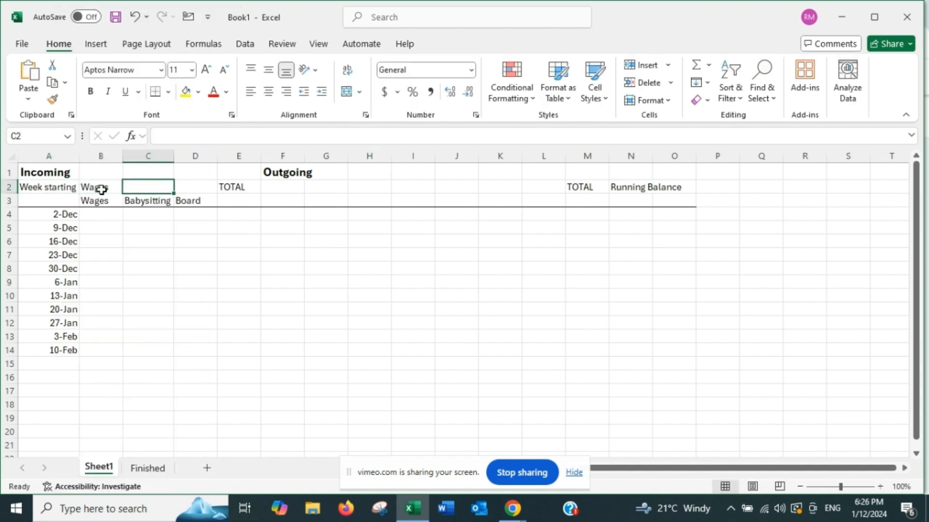
text(Babysitting)
key(Tab)
text(Boa)
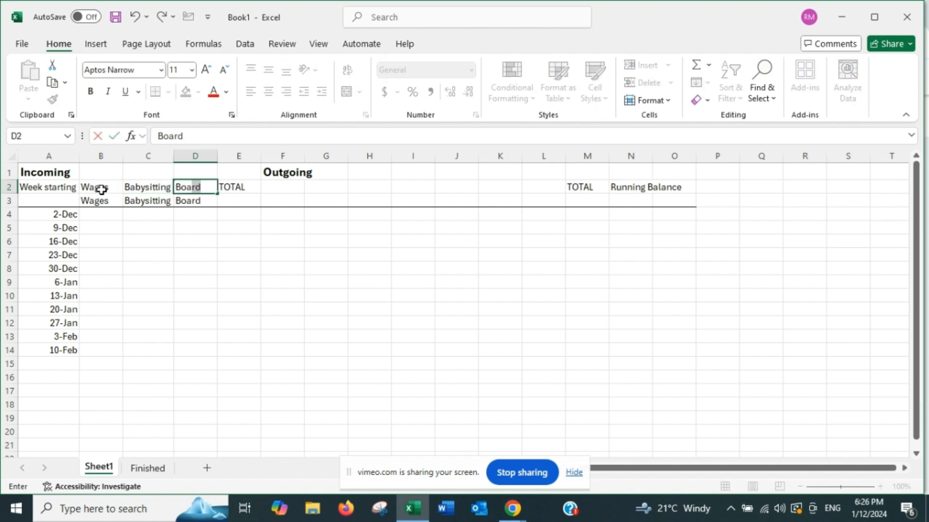
key(Tab)
- Delete row 3 with the duplicate category headings and add a bottom border across the heading cells A2:O2
right_click(9, 201)
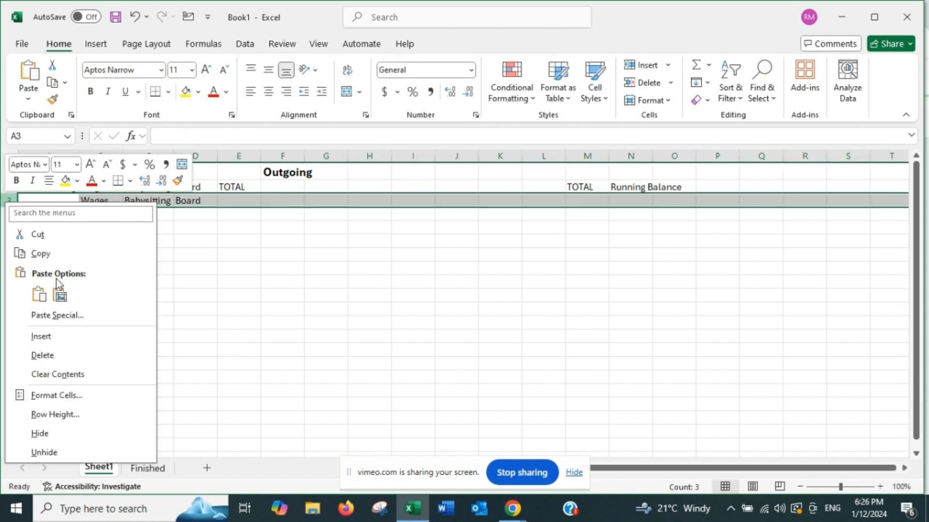
click(42, 355)
drag(48, 188, 686, 187)
click(155, 92)
click(195, 282)
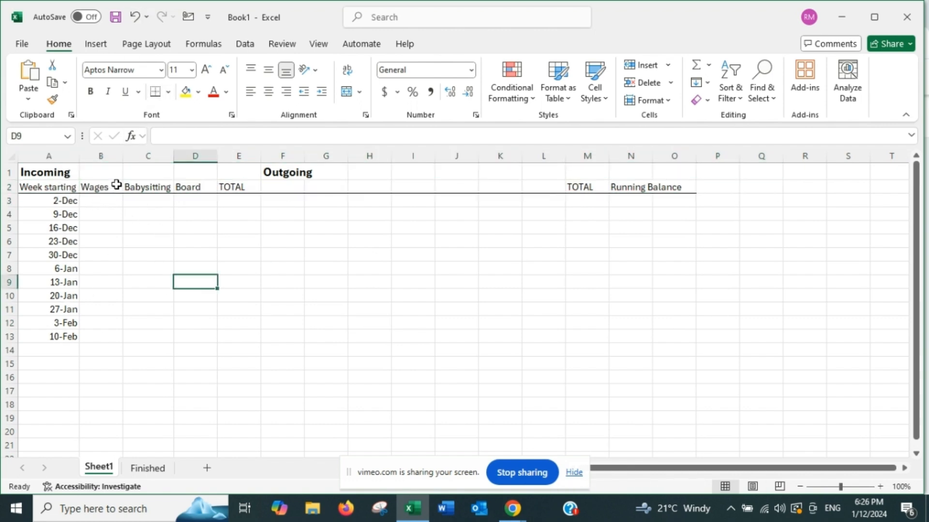
- Enter fortnightly wages of 1500 for the December weeks in cells B3, B5 and B7
click(114, 200)
text(1500)
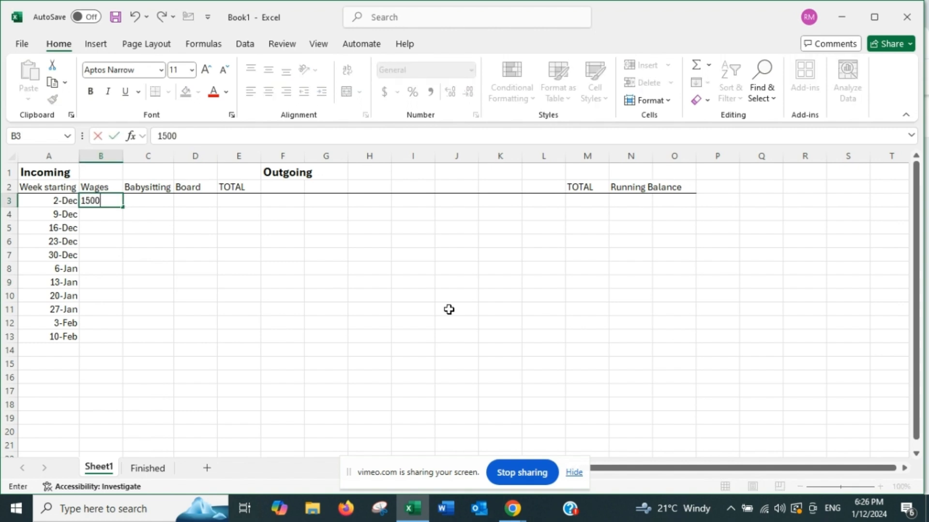
key(Return)
key(Return)
text(1500)
key(Return)
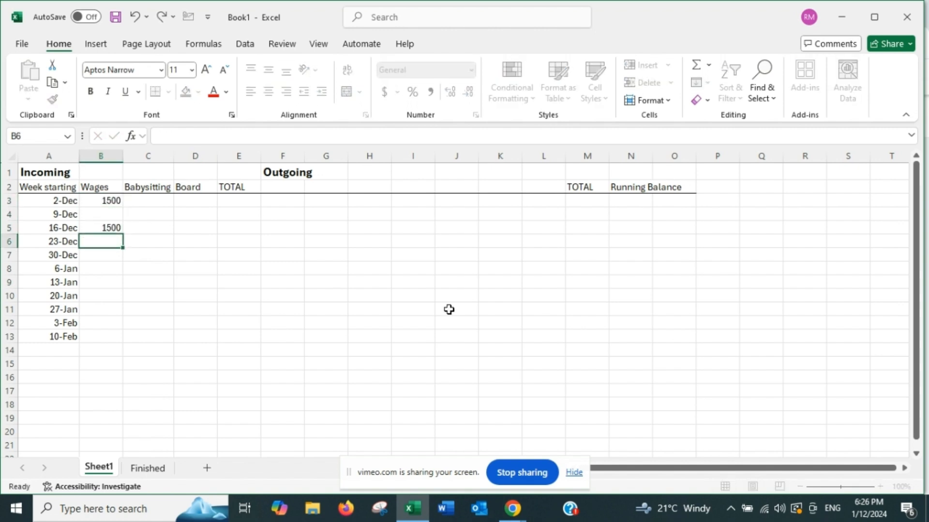
key(Return)
text(1500)
key(Return)
- Enter fortnightly wages of 1500 for 13 Jan, 27 Jan and 10 Feb in cells B9, B11 and B13
key(Return)
text(150)
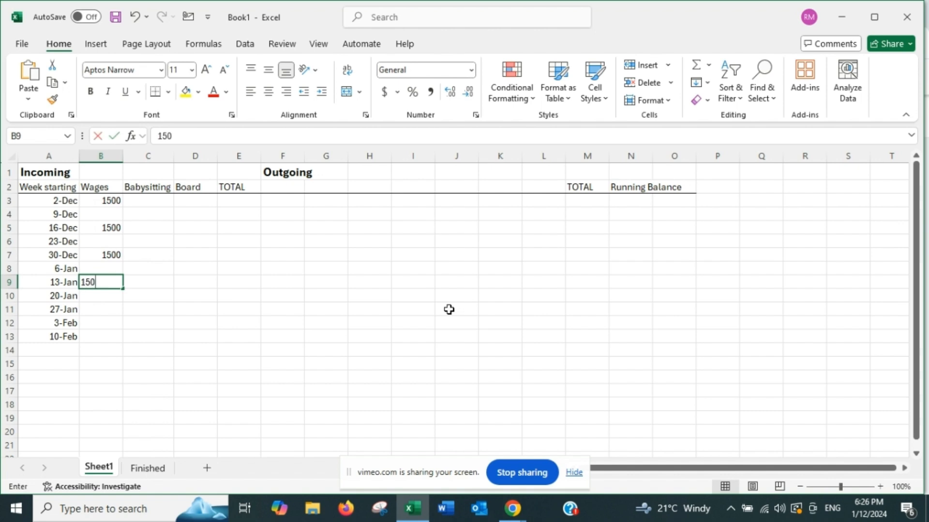
text(0)
key(Return)
key(Return)
text(1500)
key(Return)
key(Return)
text(1)
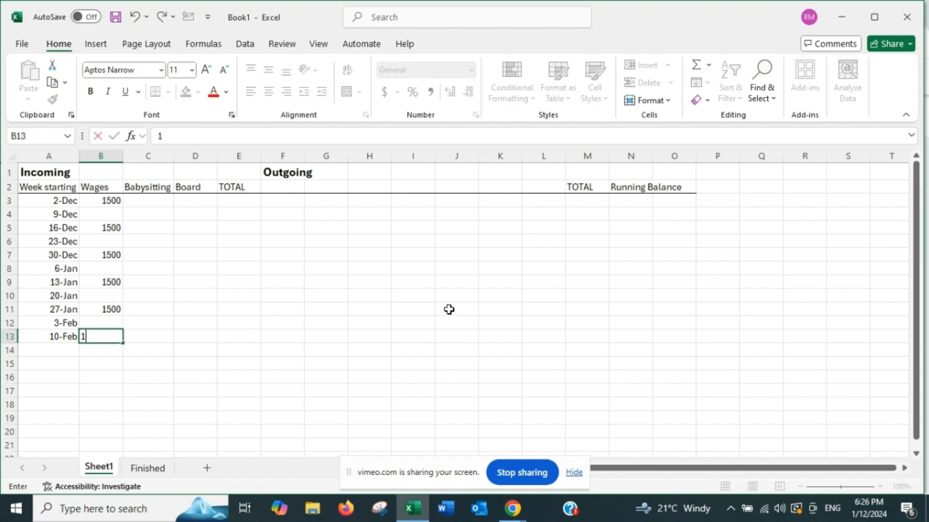
text(500)
key(Return)
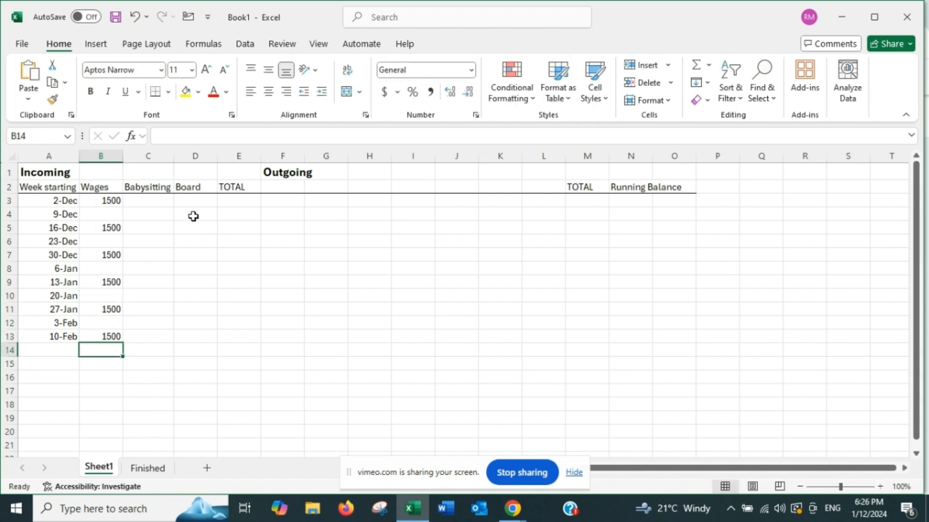
- Enter the December babysitting income: 150 in C3 and 100 in C6
click(163, 202)
text(150)
key(Return)
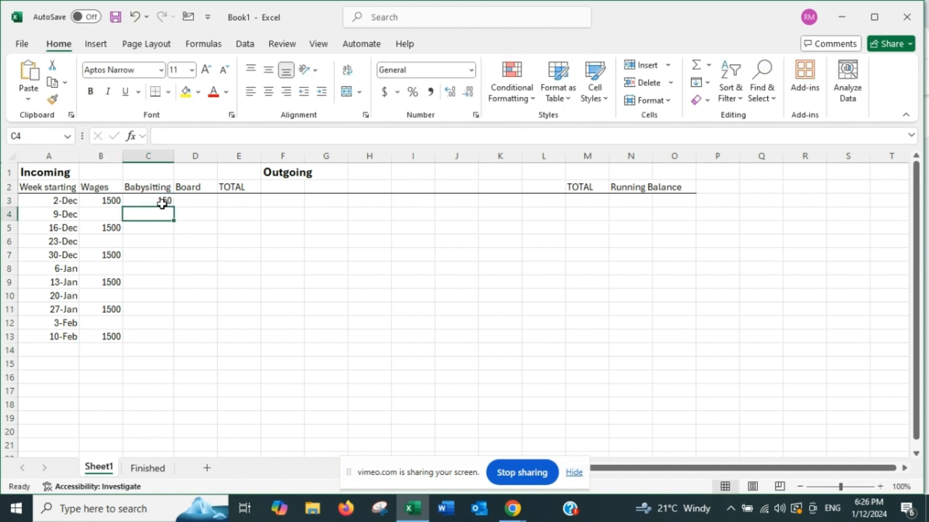
key(Down)
key(Down)
text(100)
key(Return)
- Enter the remaining babysitting income: 70 in C10, 50 in C11 and 150 in C13
key(Down)
key(Down)
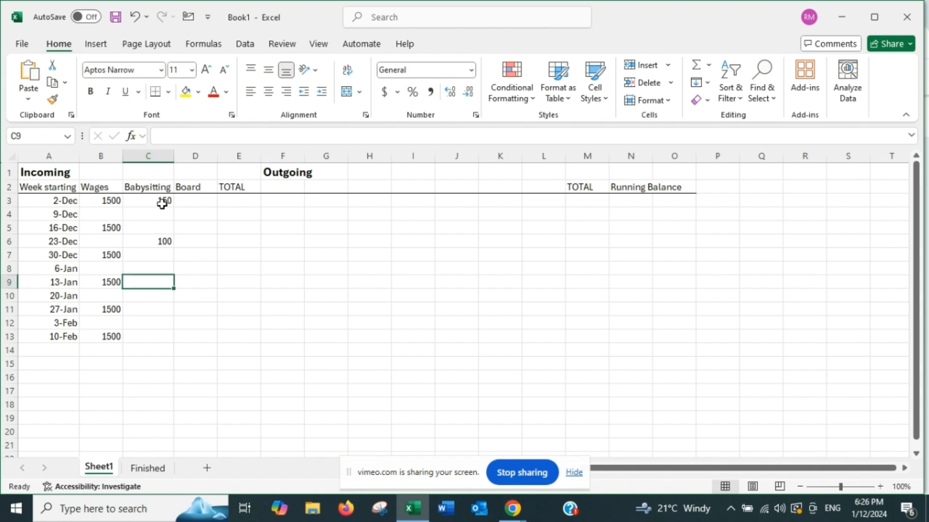
key(Down)
text(70)
key(Return)
key(Down)
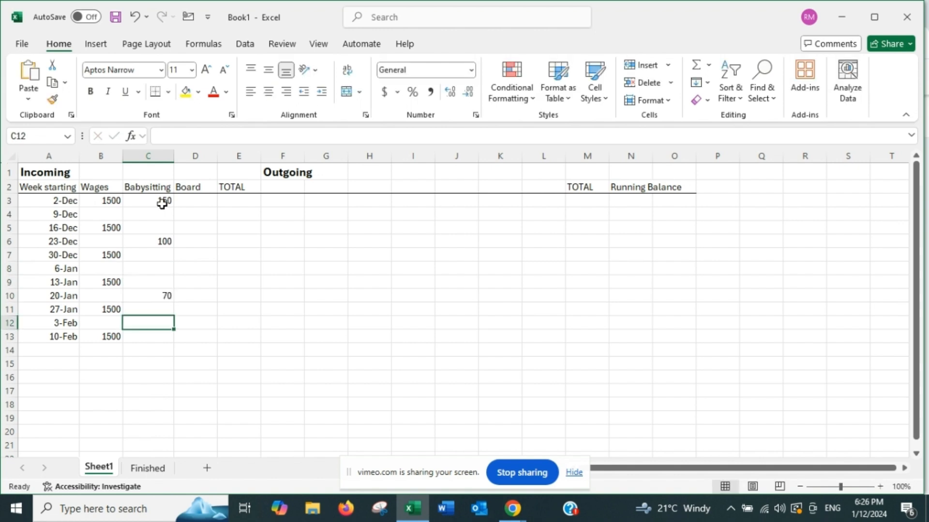
key(Up)
text(50)
key(Return)
key(Down)
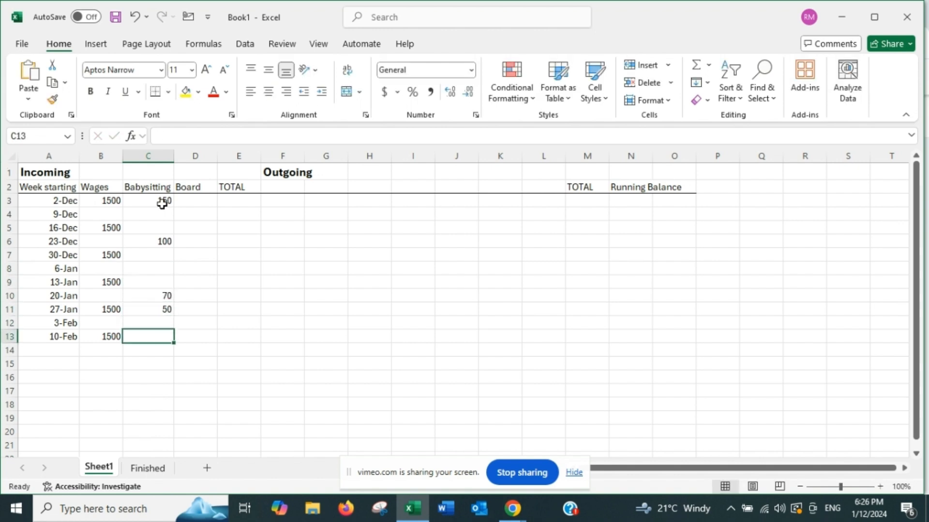
text(150)
key(Tab)
- Enter 150 as the weekly board in D3 and fill it down to D13
key(Up)
key(Up)
key(Up)
key(Up)
key(Up)
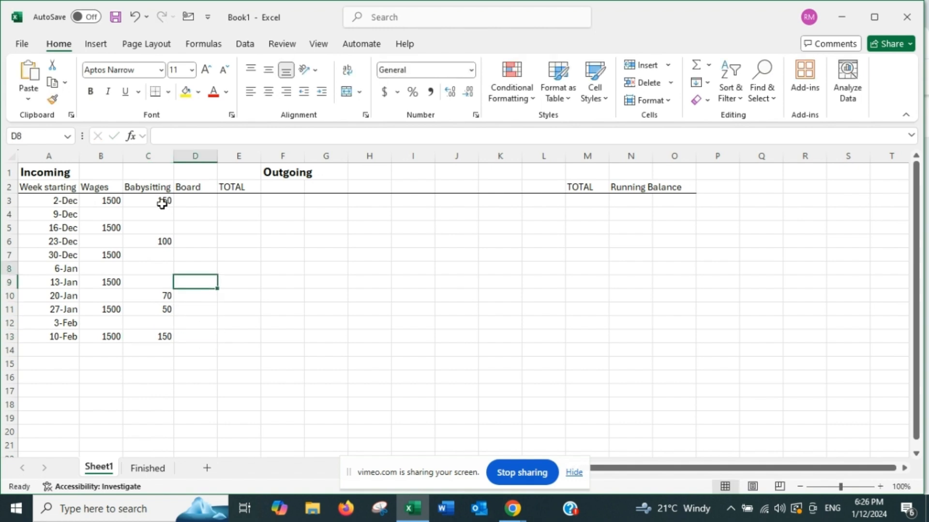
key(Up)
key(Up)
key(Up)
key(Up)
key(Up)
key(Down)
key(Up)
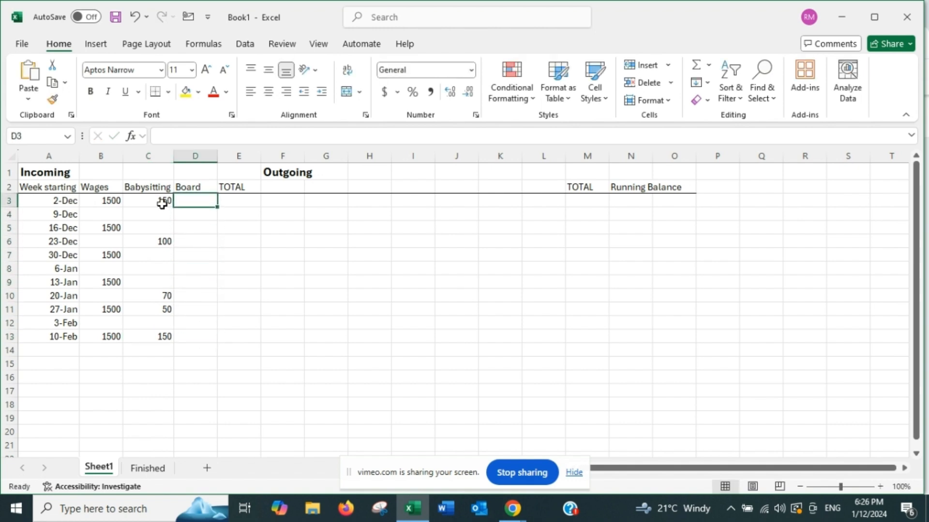
text(150)
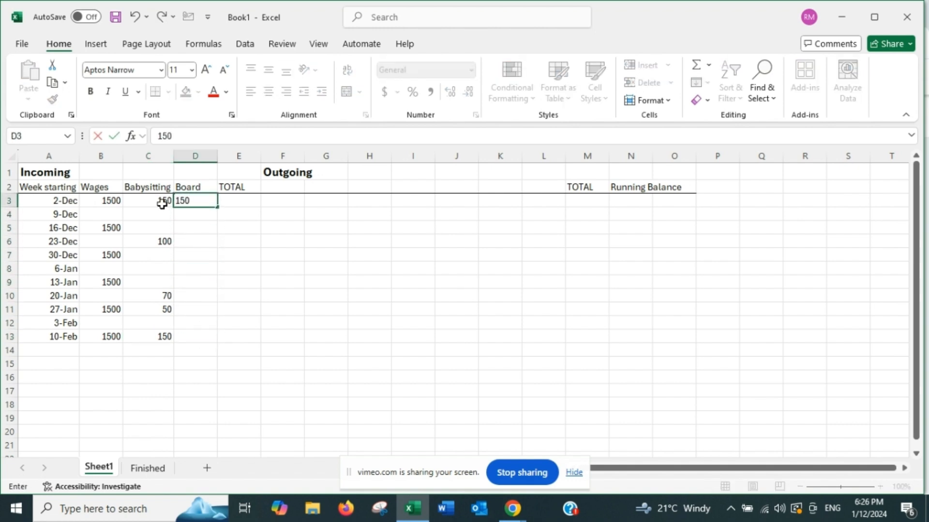
click(311, 249)
click(206, 199)
drag(218, 208, 203, 343)
click(344, 258)
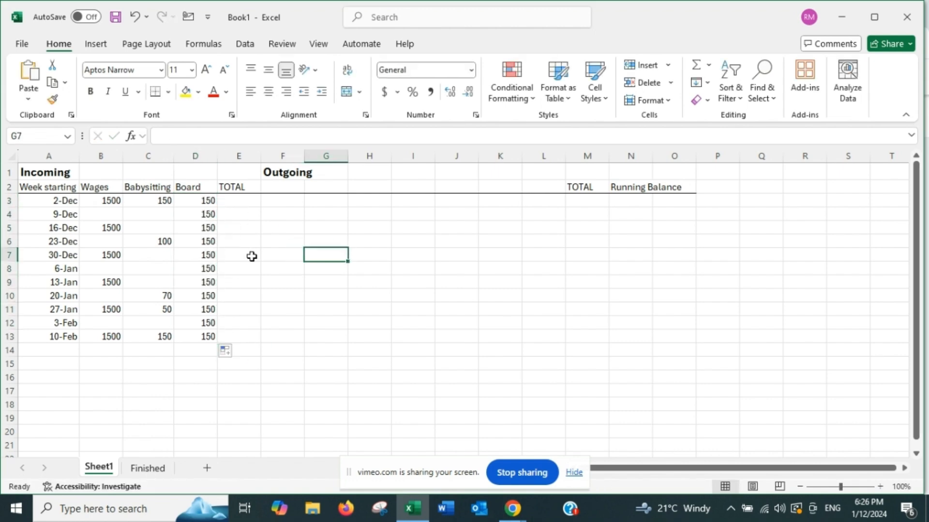
- Add a right border to the Week starting column, cells A2:A13
drag(53, 190, 56, 336)
click(168, 93)
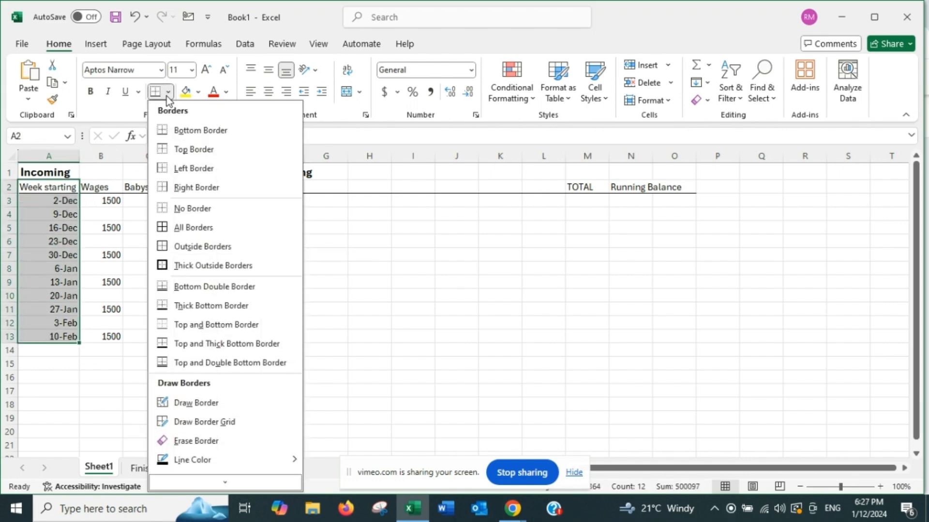
click(179, 188)
click(350, 293)
- Enter the formula =B3+C3+D3 in E3 to total the first week's income
click(248, 205)
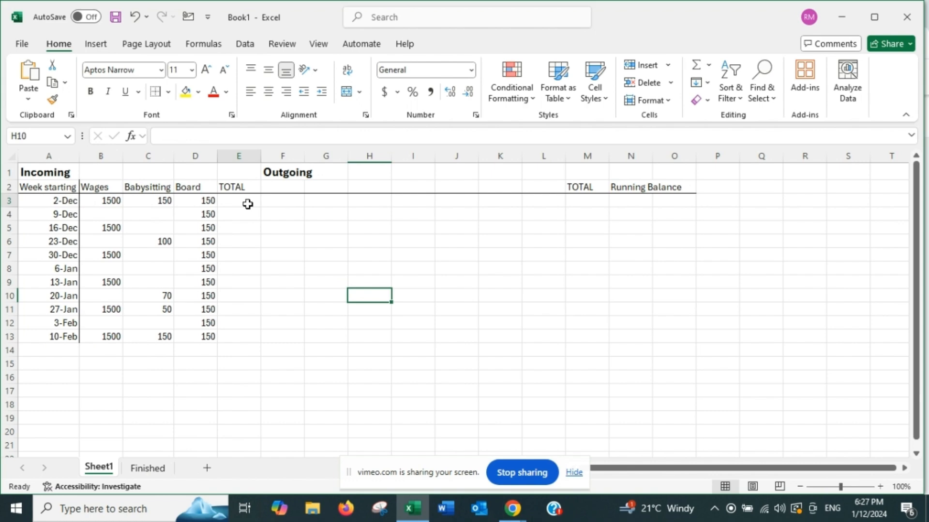
text(=)
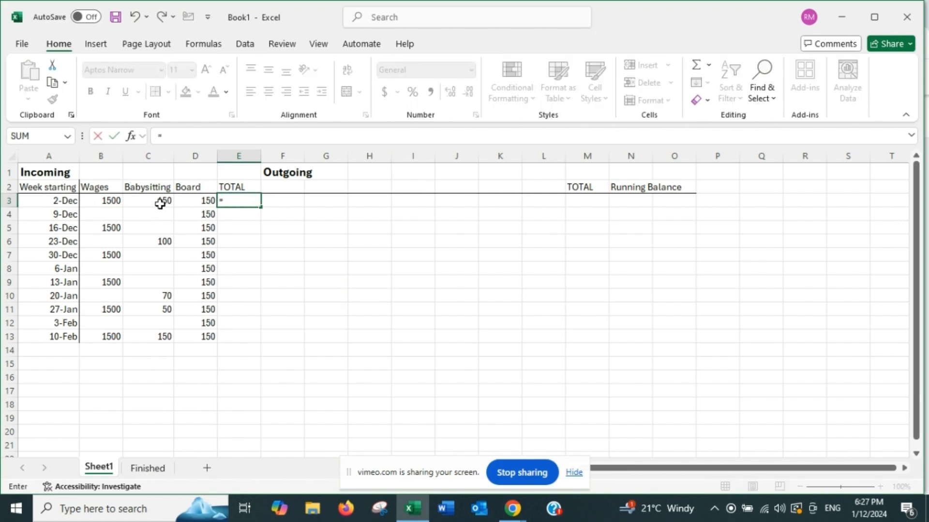
click(114, 202)
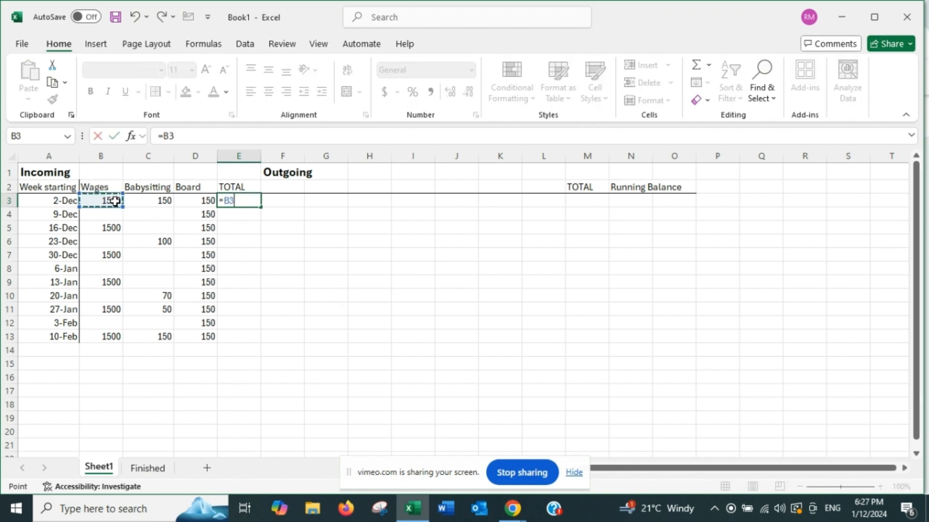
text(+)
click(155, 201)
text(+)
click(190, 200)
key(Return)
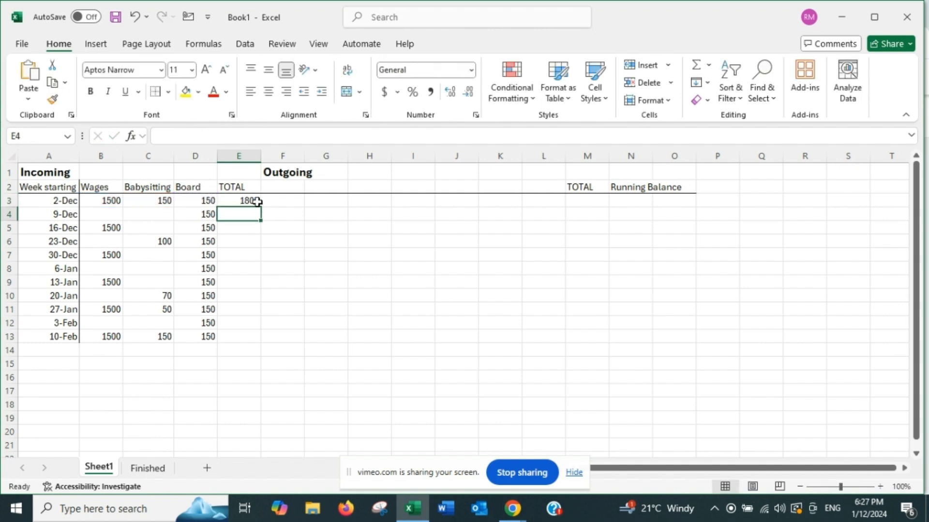
- Fill the incoming total formula from E3 down to E13
click(256, 202)
drag(260, 207, 249, 337)
click(443, 320)
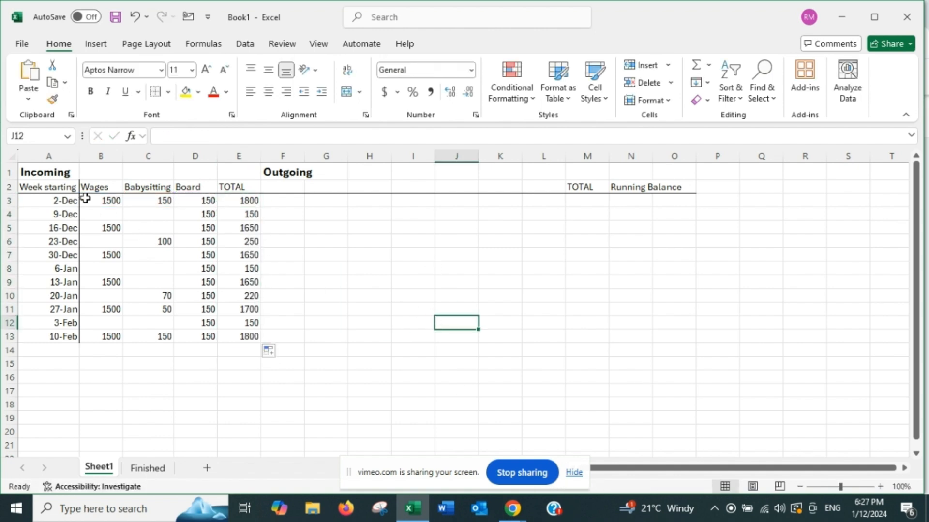
- Apply the Accounting number format to cells B3:N13
drag(90, 199, 703, 264)
click(684, 269)
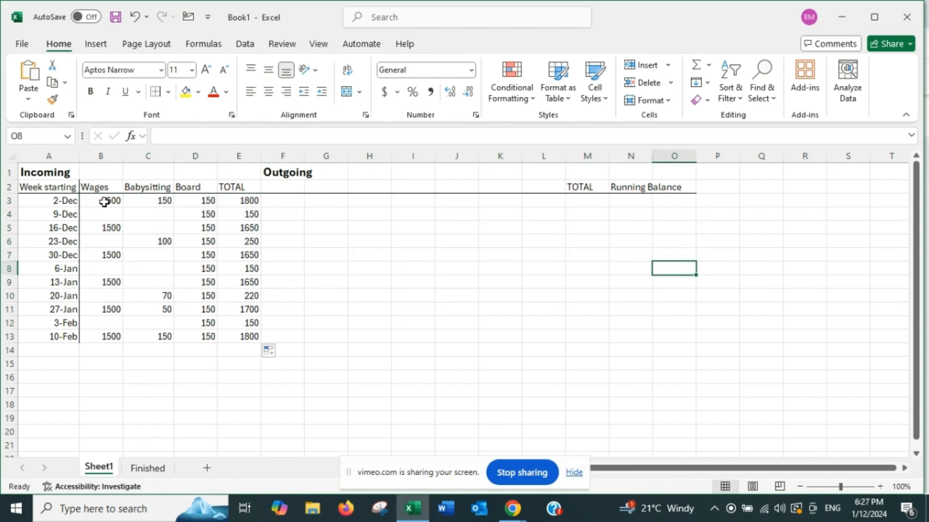
drag(104, 201, 634, 335)
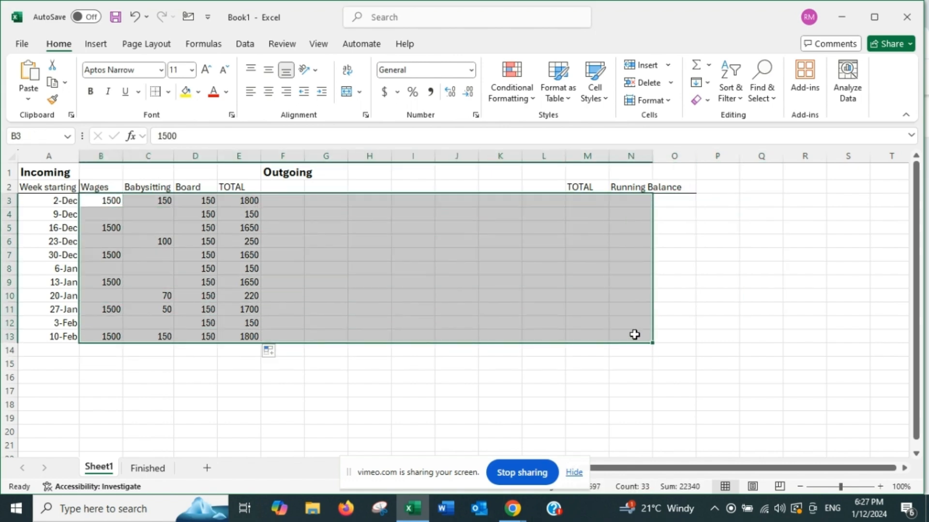
click(383, 93)
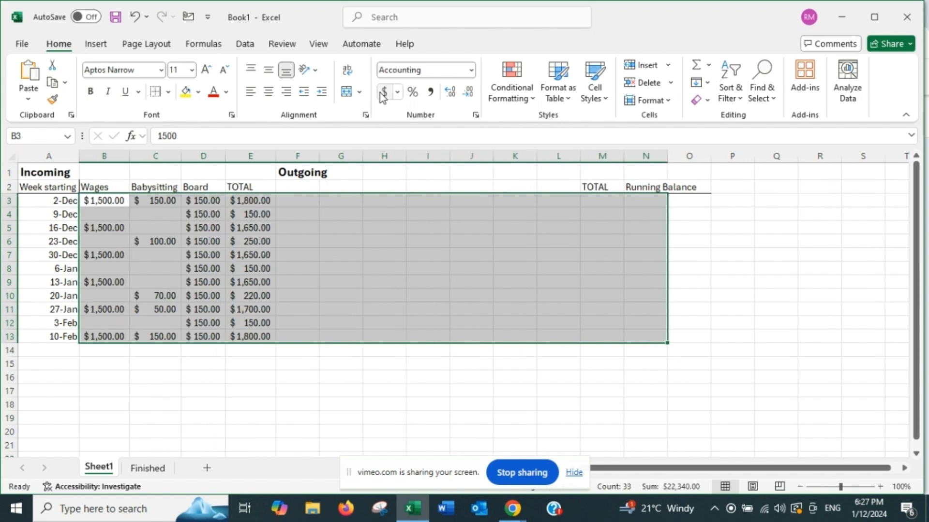
click(306, 392)
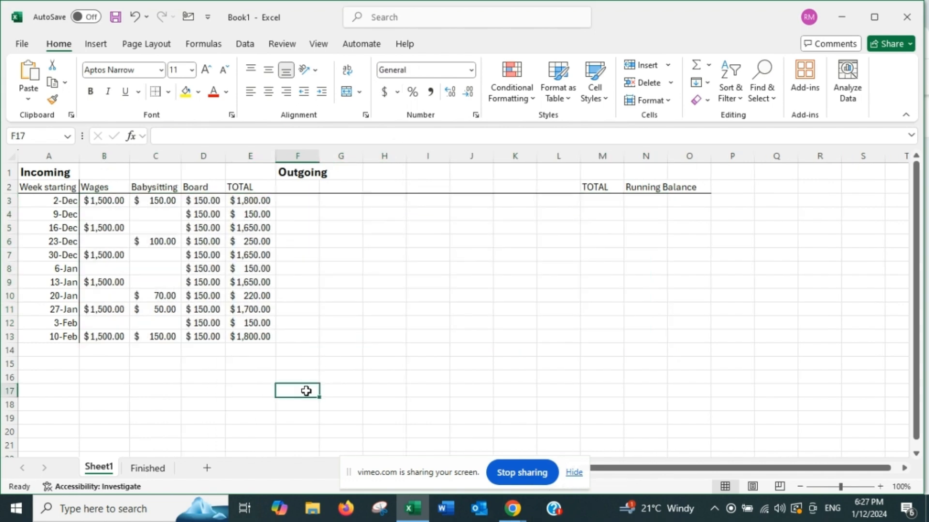
- Add right and left borders to the incoming TOTAL column, cells E2:E13
drag(260, 191, 263, 340)
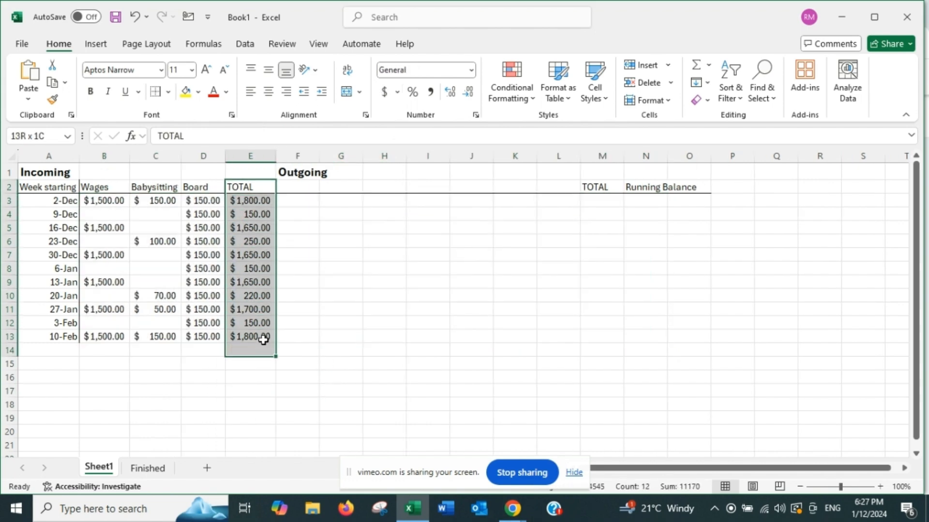
click(384, 309)
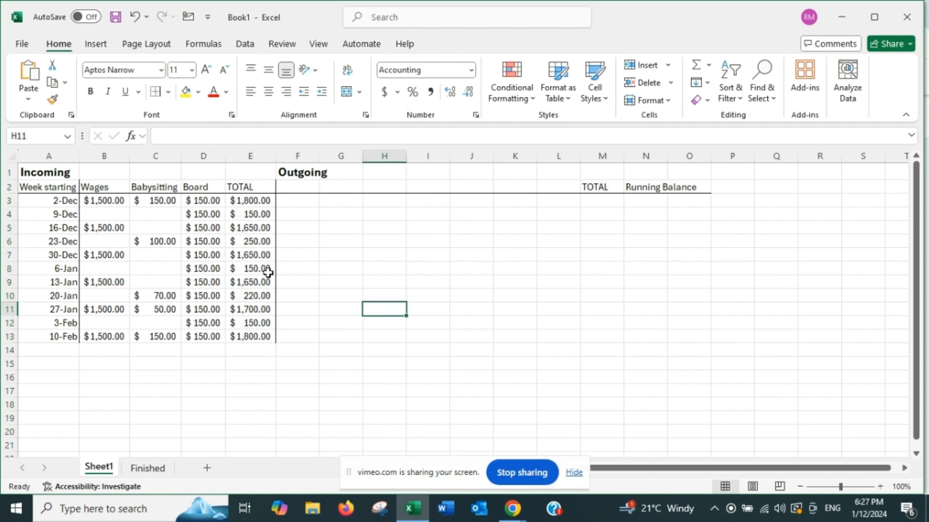
drag(249, 188, 250, 332)
click(168, 91)
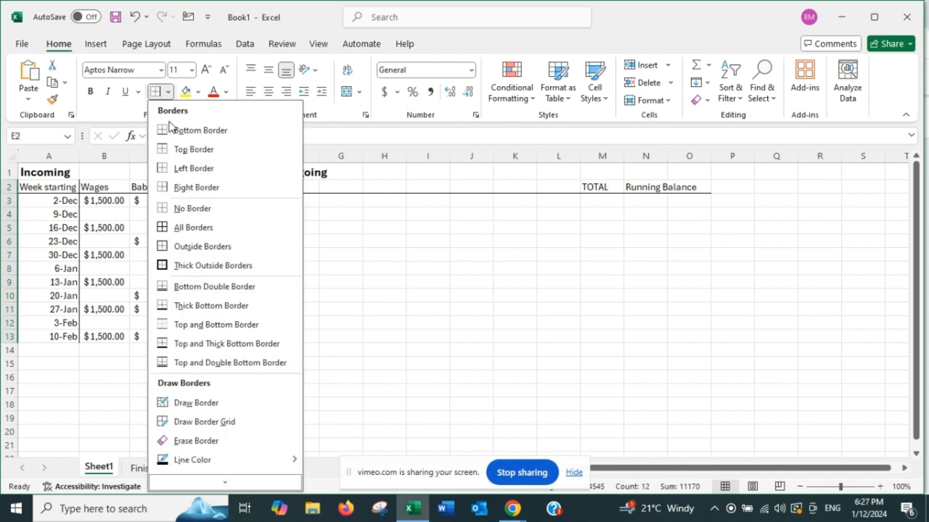
click(174, 173)
click(514, 405)
- Make the incoming TOTAL heading in E2 bold
click(257, 189)
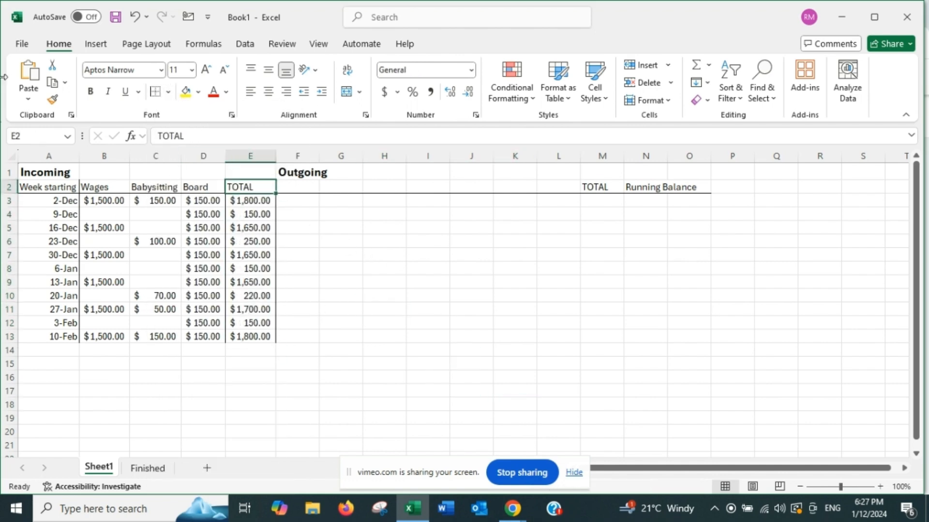
click(91, 92)
click(443, 308)
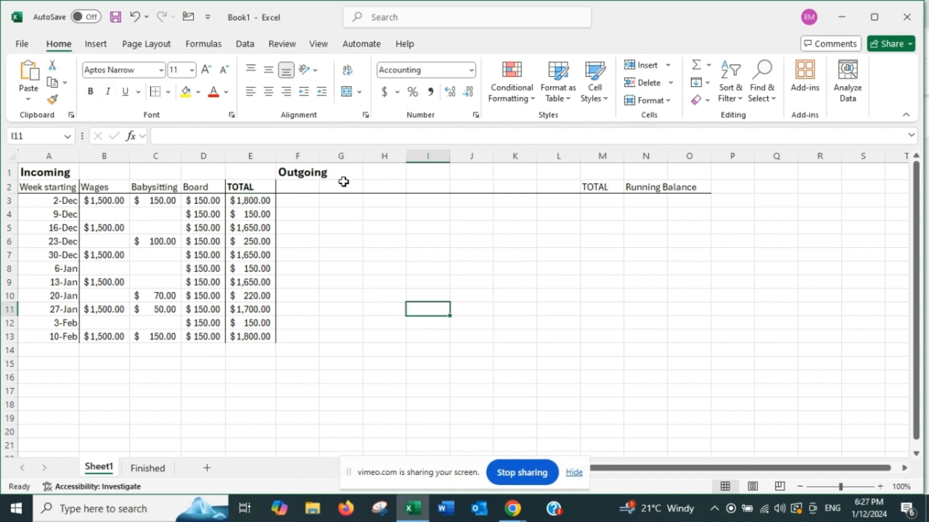
- Enter the outgoing headings Rent, Power, Water and Insurance in F2:I2
click(304, 187)
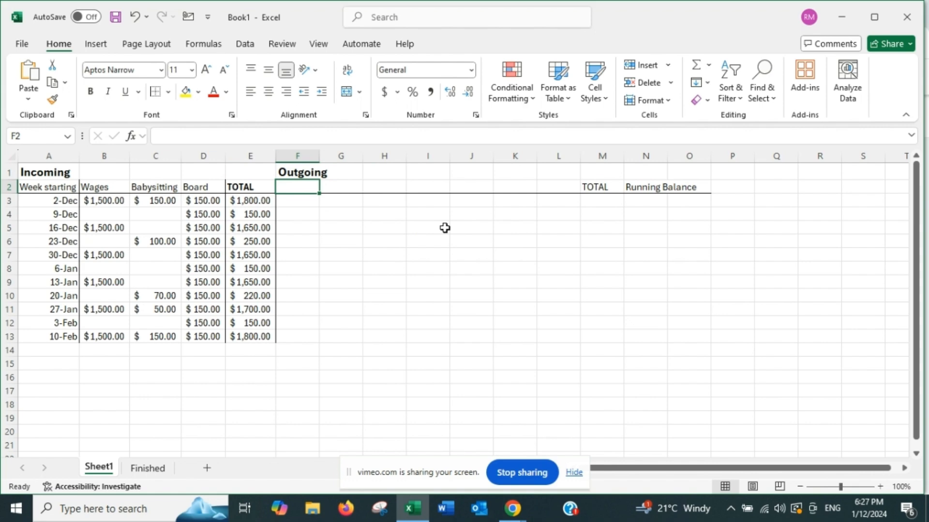
text(Rent)
key(Tab)
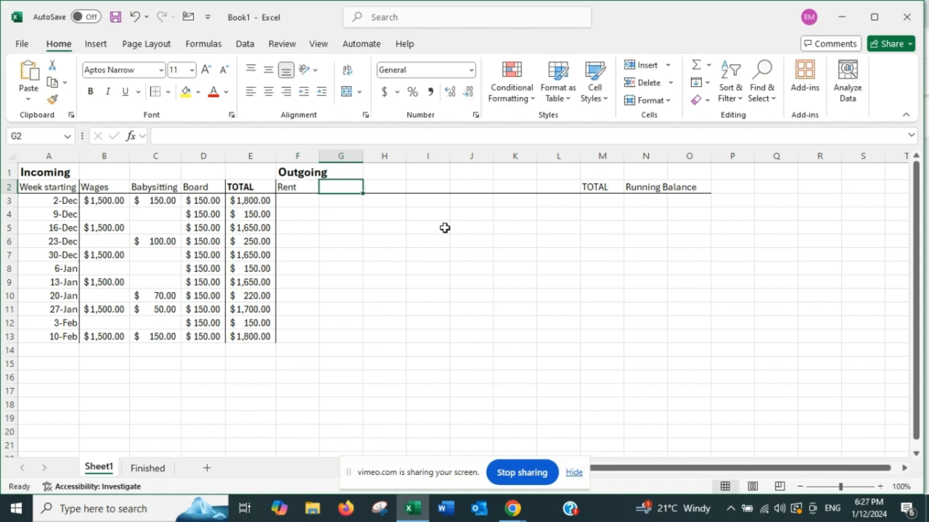
text(Power)
key(Tab)
text(Wa)
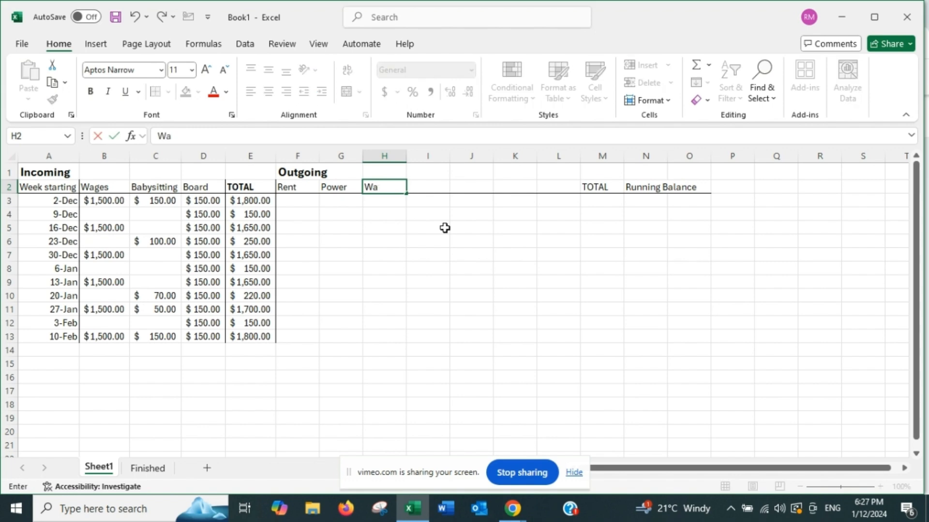
key(Tab)
text(Insurance)
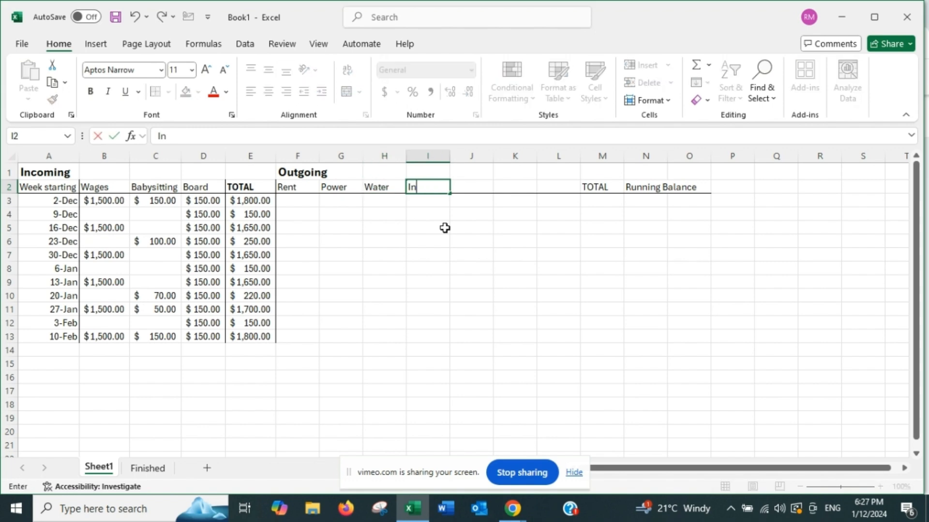
key(Tab)
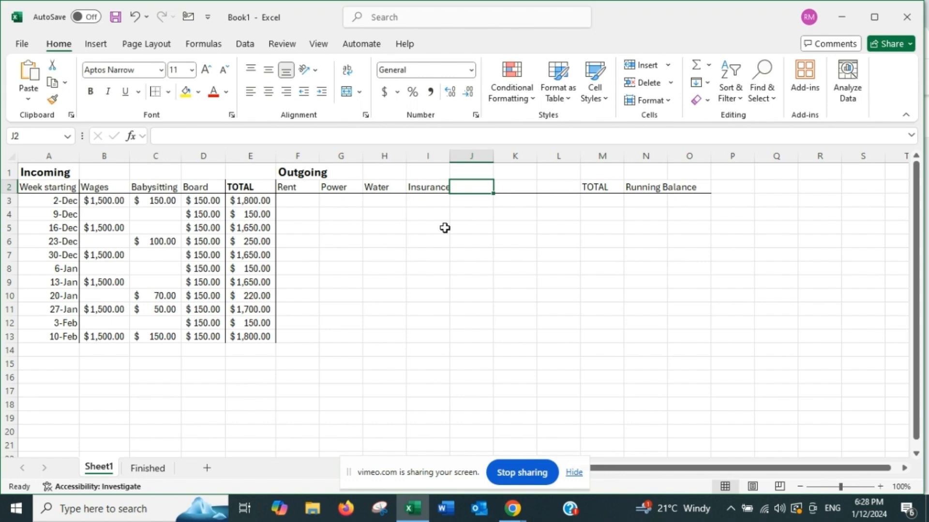
- Add the outgoing headings Groceries in J2 and Eating Out in K2
text(Gr)
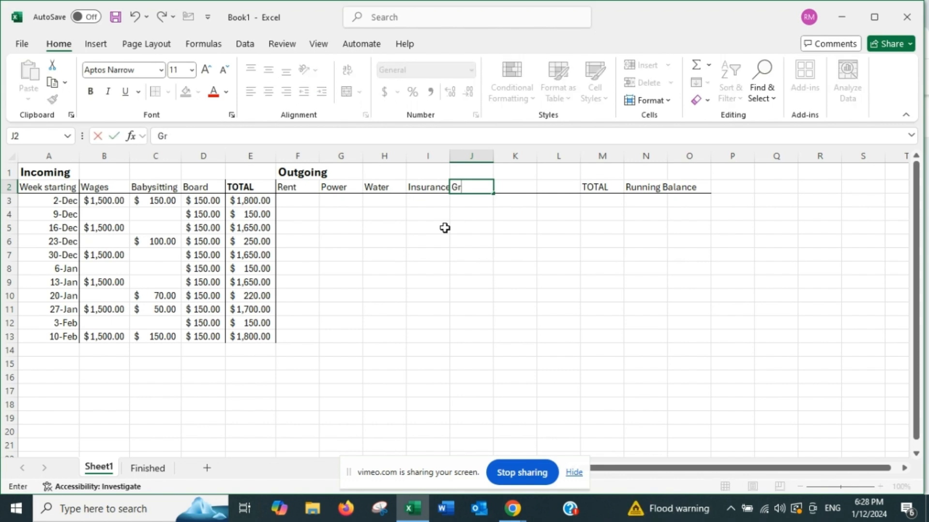
text(oceries)
key(Tab)
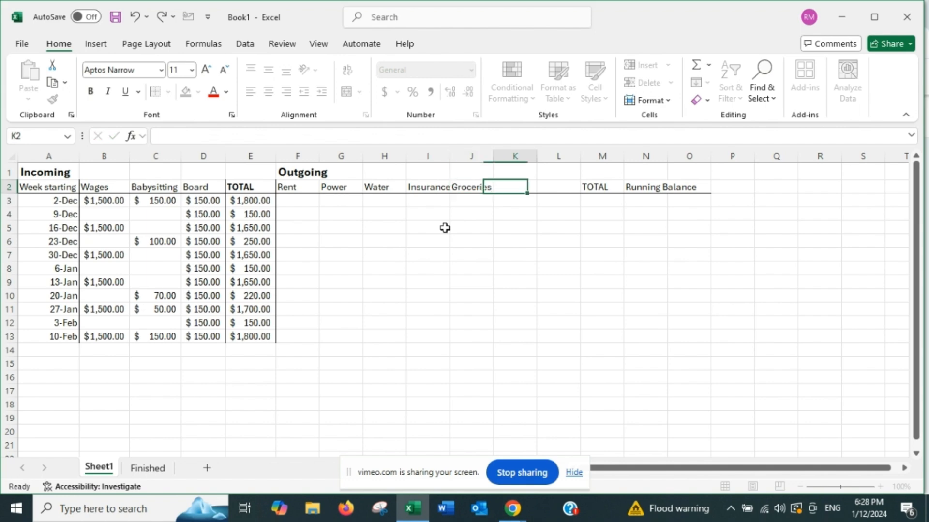
text(Eai)
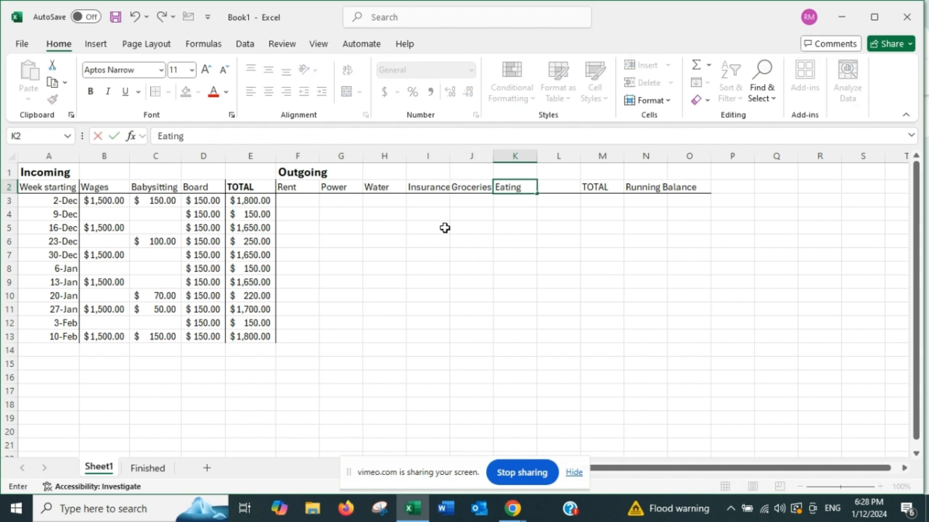
text(ing Out)
key(Tab)
- Insert four blank columns at column L, directly after Eating Out
right_click(564, 147)
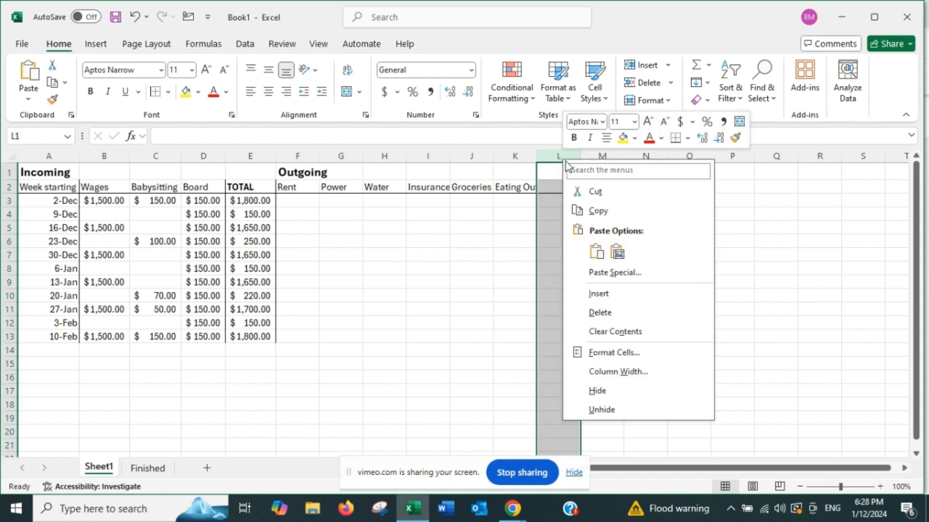
click(612, 292)
right_click(566, 156)
click(607, 289)
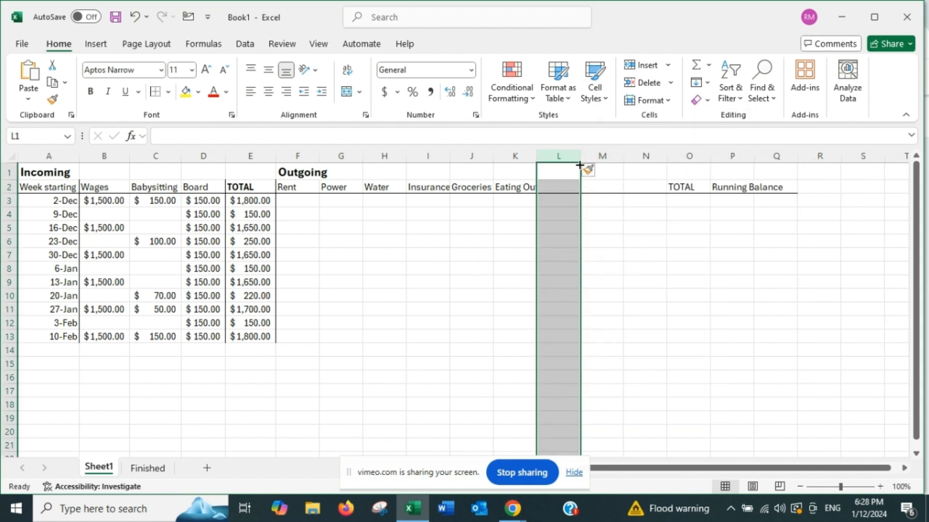
right_click(567, 156)
click(617, 293)
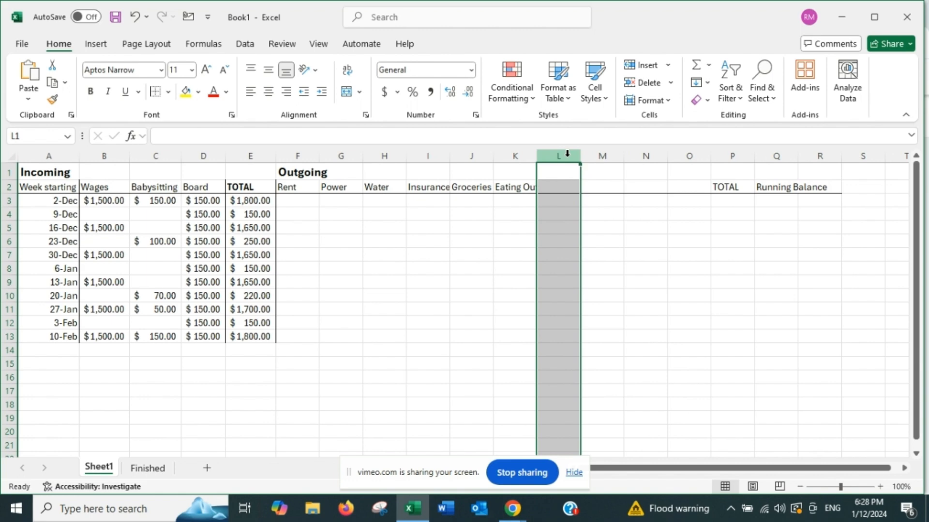
right_click(564, 158)
click(611, 292)
- Enter the outgoing headings Fuel, Car Expense and Subscriptions in L2:N2
click(561, 183)
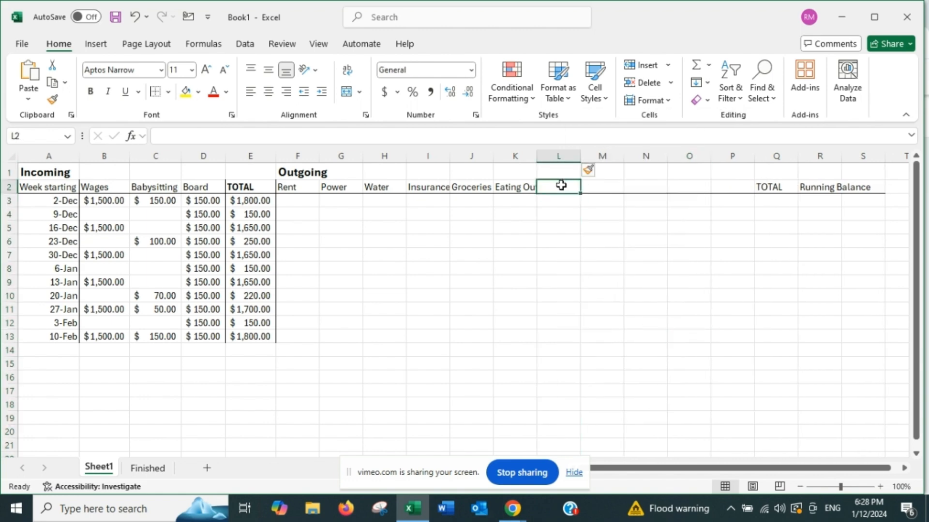
text(Fuel)
key(Tab)
text(Car)
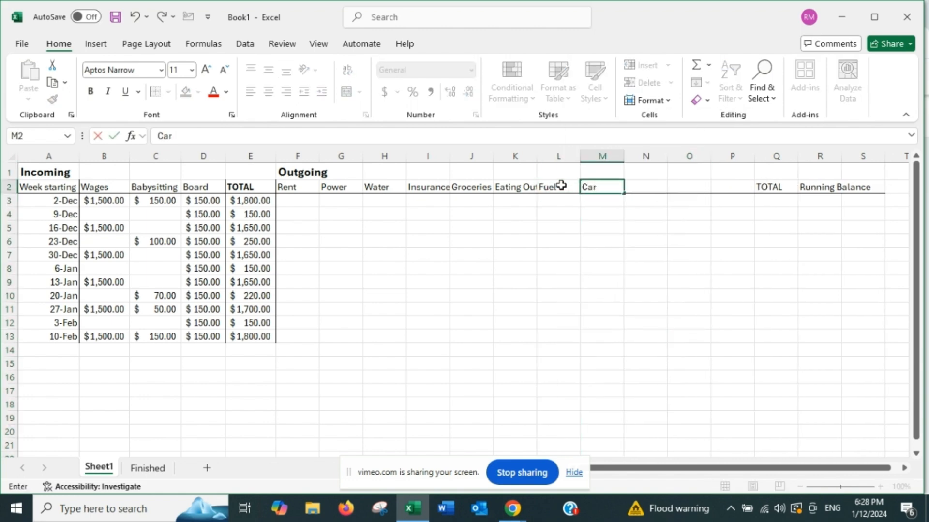
text( Expense)
key(Tab)
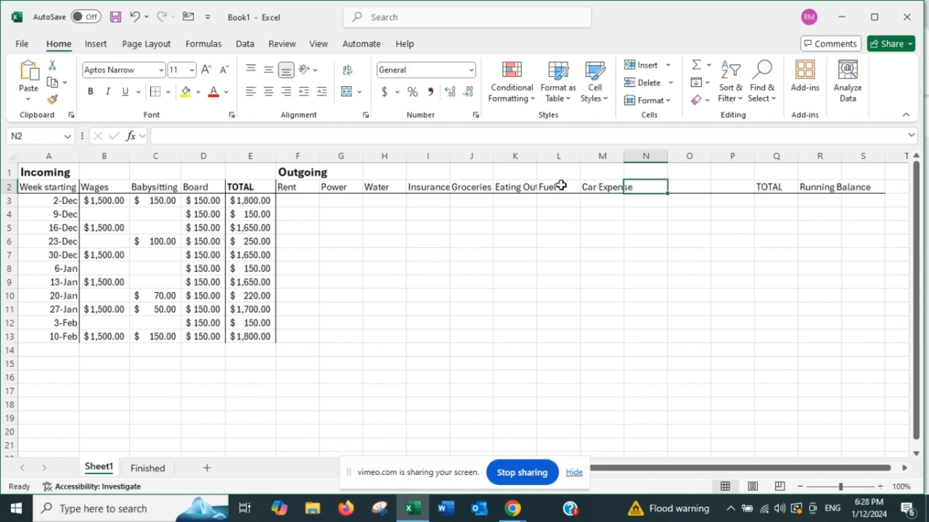
text(Subsc)
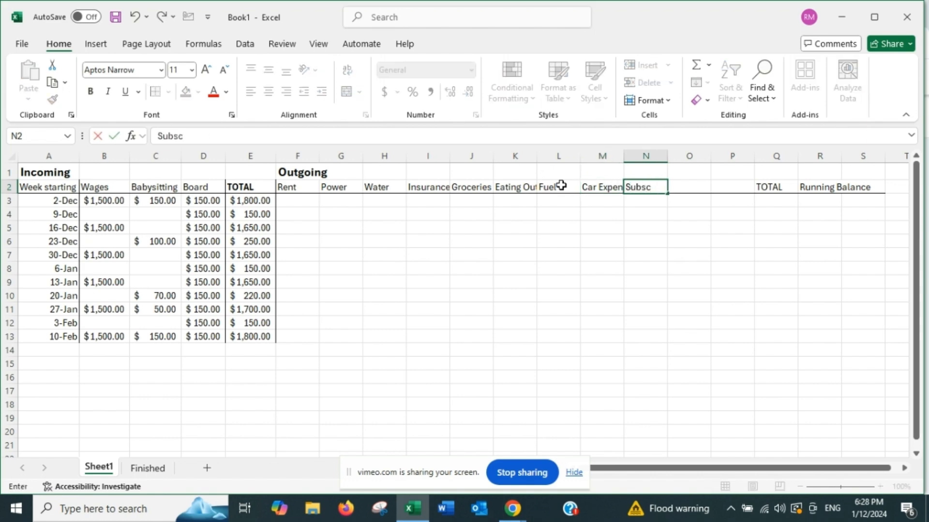
text(riptions)
key(Tab)
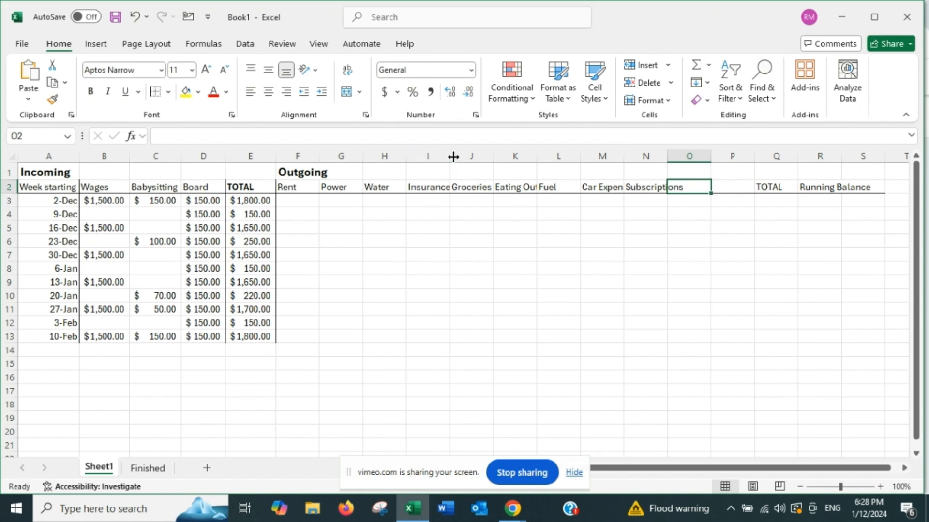
- Widen columns I, K and M to fit the Insurance, Eating Out and Car Expense headings
drag(450, 156, 453, 155)
double_click(541, 160)
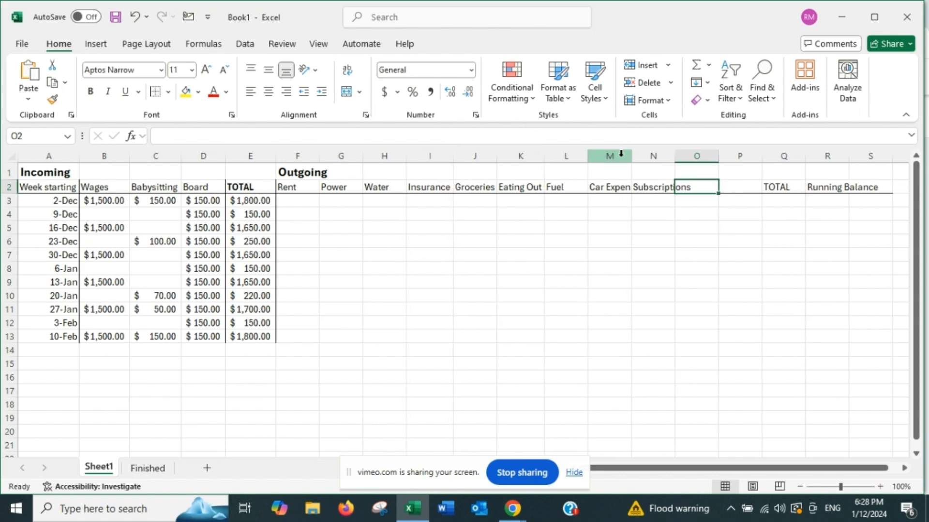
double_click(632, 154)
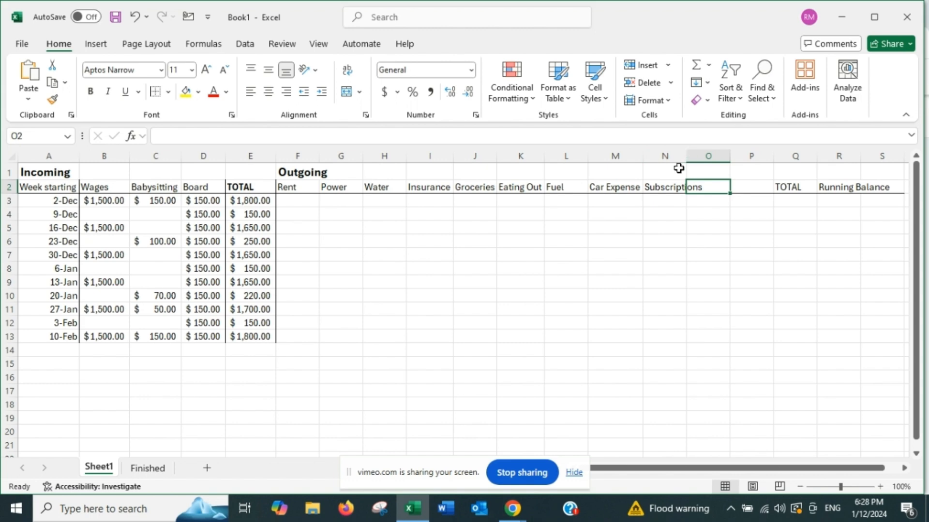
- Shorten the headings to Subs in N2 and Car Other in M2, and narrow column M to suit
click(661, 187)
text(Subs)
key(Tab)
click(615, 187)
text(Car)
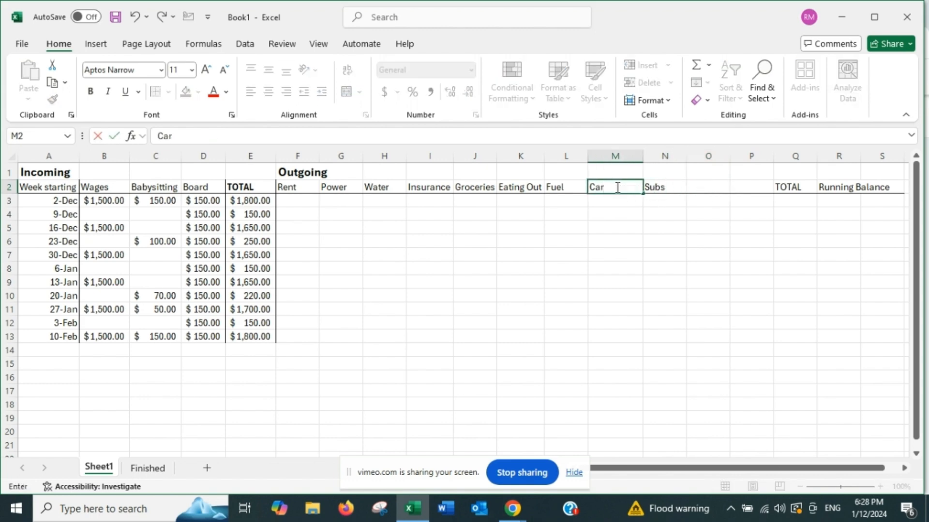
text( Other)
click(614, 282)
drag(643, 156, 637, 157)
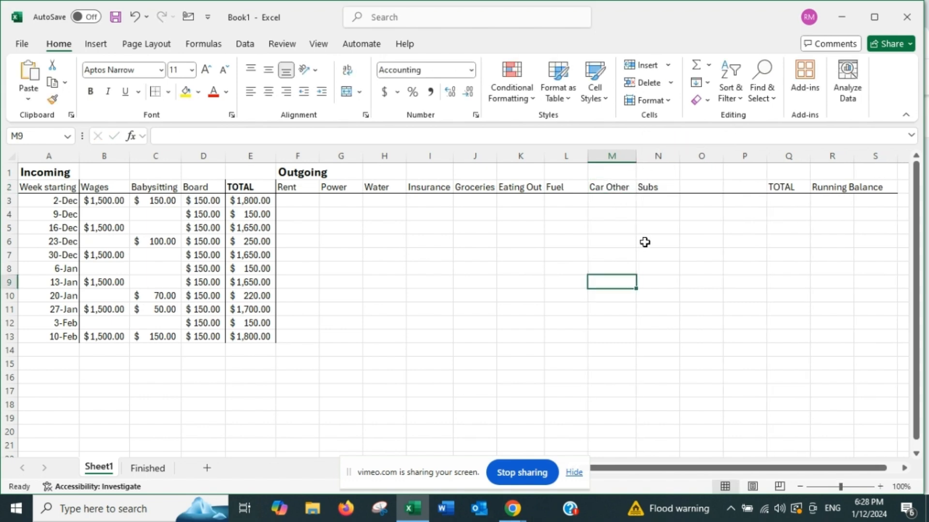
click(645, 242)
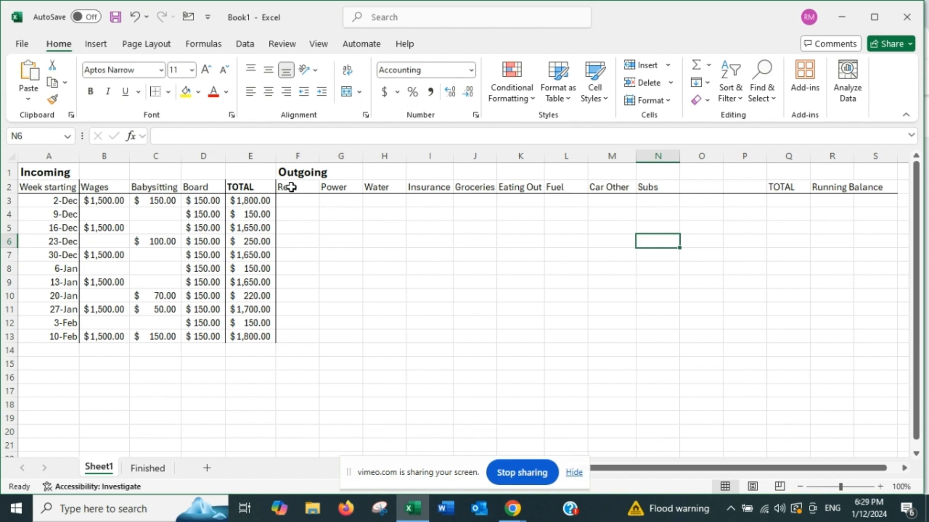
- Try bold text on the incoming total amounts in E3:E13, and undo it
drag(269, 202, 252, 338)
click(90, 91)
click(382, 282)
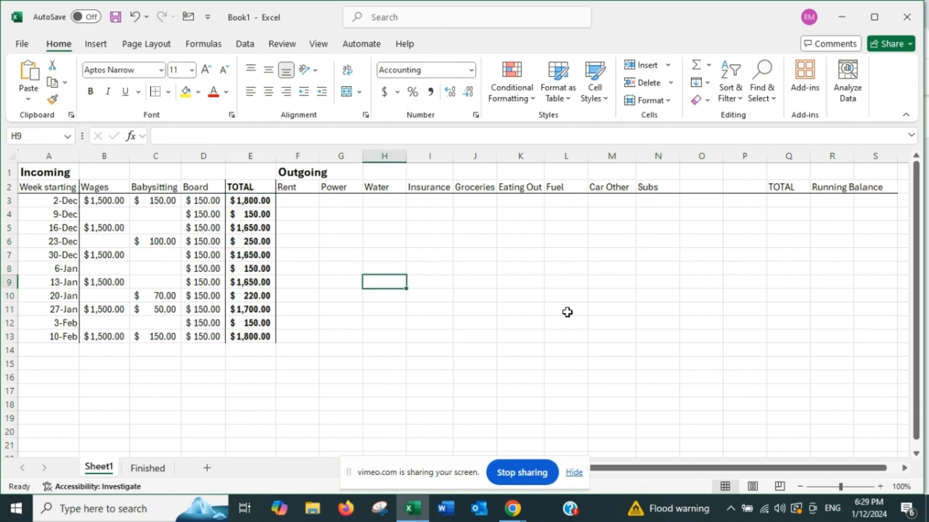
key(ctrl+z)
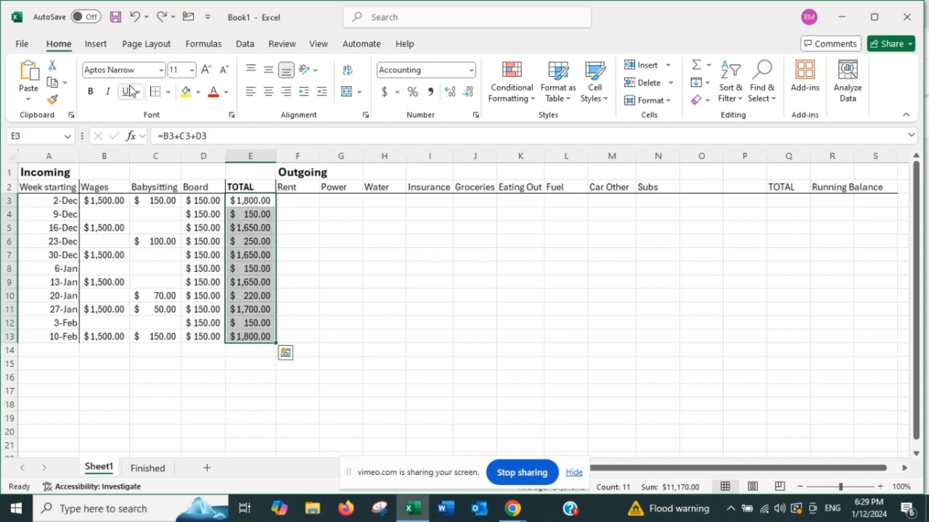
- Fill the incoming total amounts in E3:E13 with light green
click(198, 93)
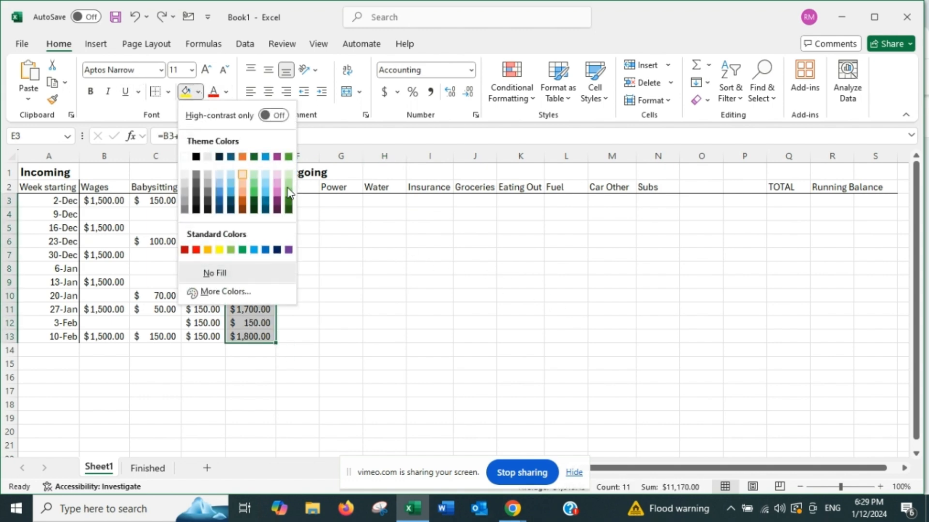
click(289, 176)
click(339, 293)
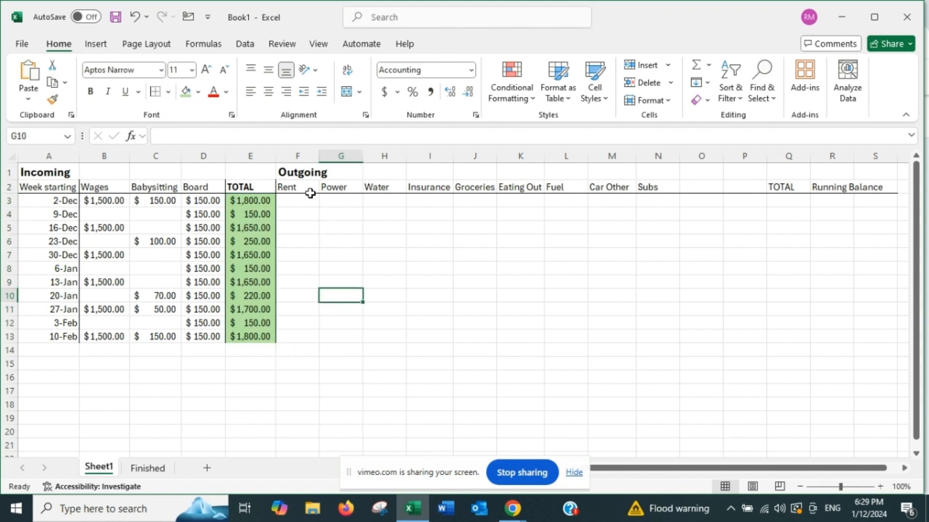
- Add the outgoing category headings Events in O2 and Other in P2
click(695, 189)
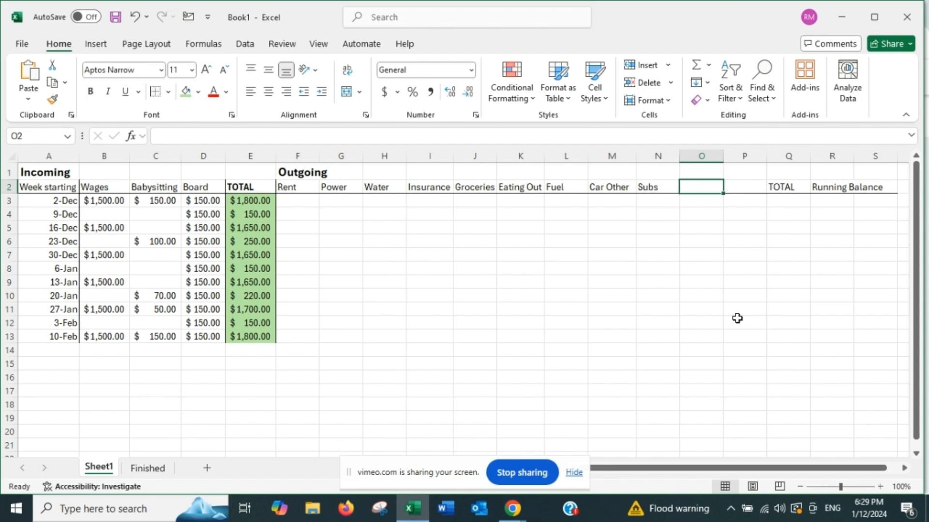
text(Events)
key(Tab)
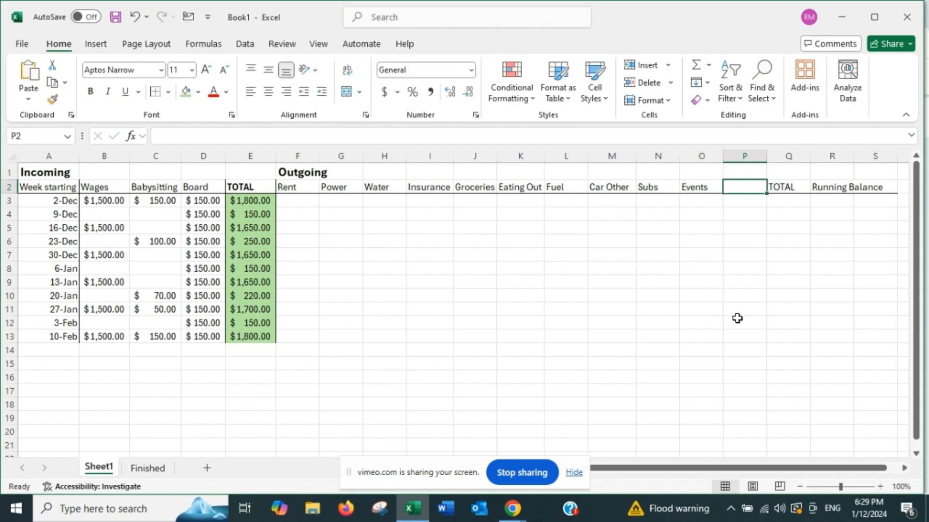
text(Other)
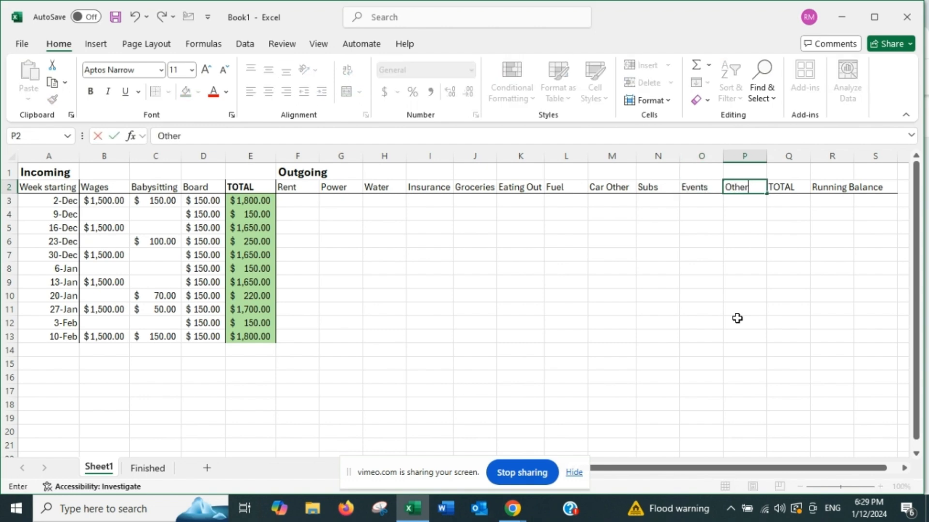
click(737, 318)
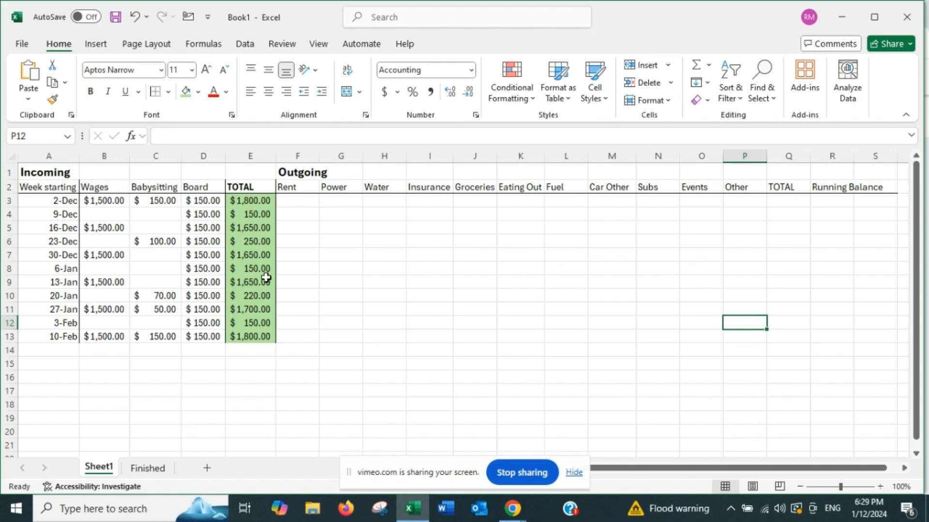
- Enter a Rent amount of 400 in F3 and fill it down to F13 for every week
click(310, 203)
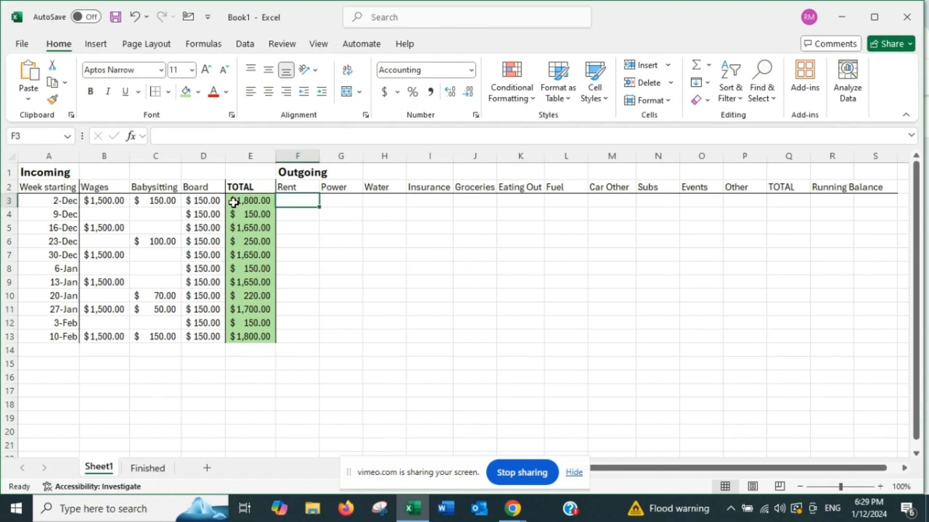
click(408, 284)
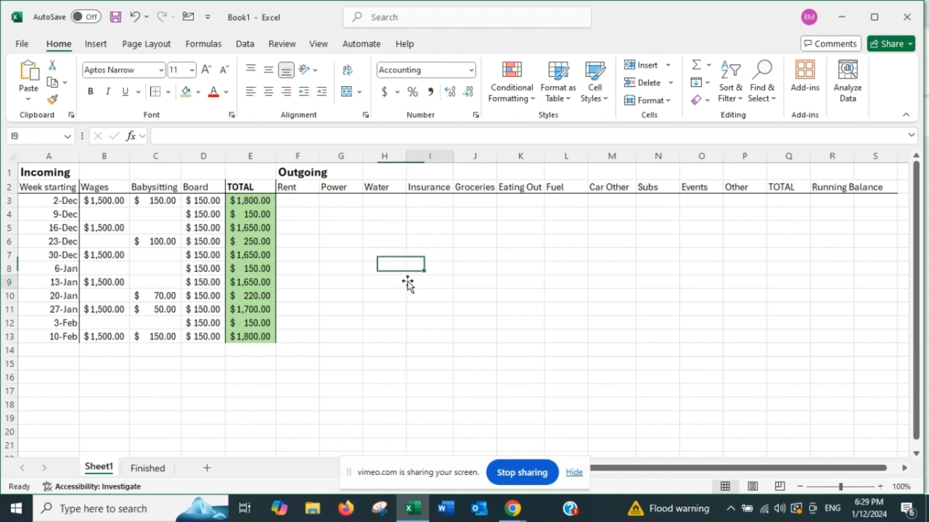
click(311, 201)
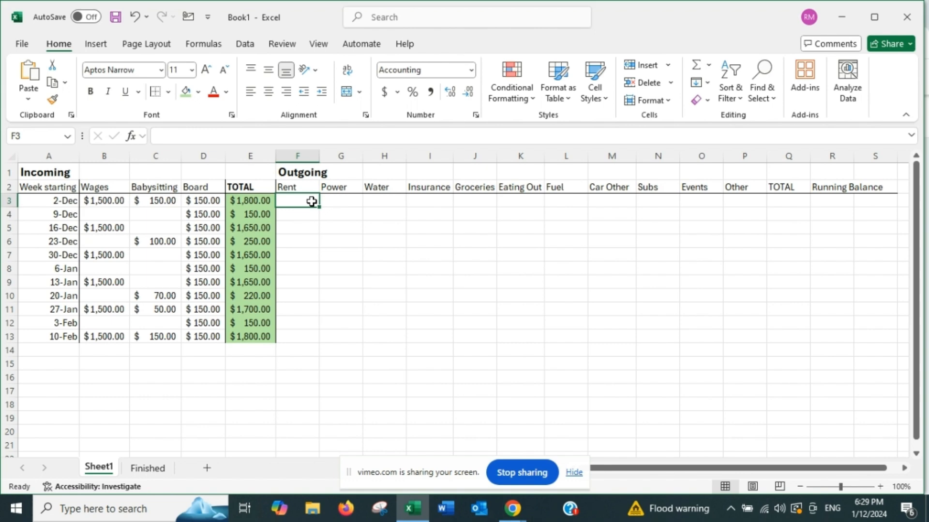
text(400)
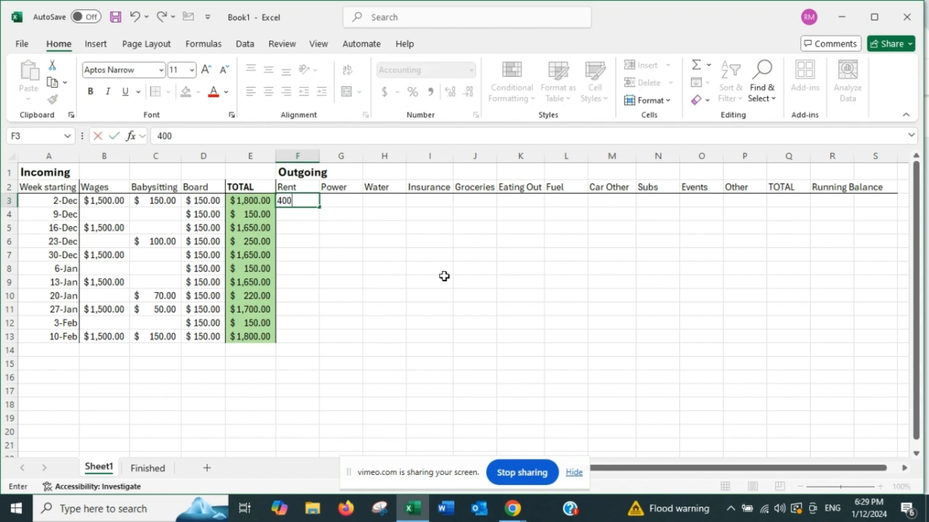
click(444, 277)
click(309, 201)
drag(319, 207, 363, 338)
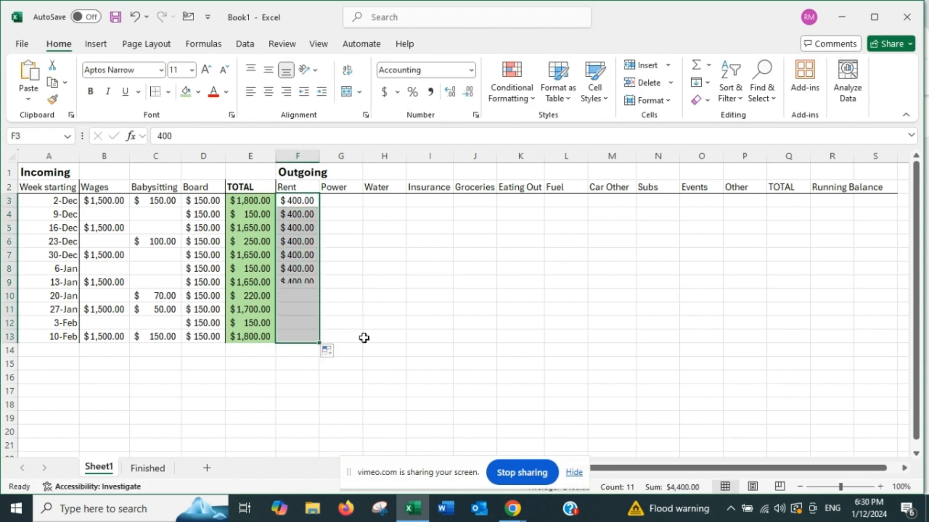
click(365, 324)
- Try a weekly Power amount of 35 in G3:G13, and clear those amounts
click(341, 200)
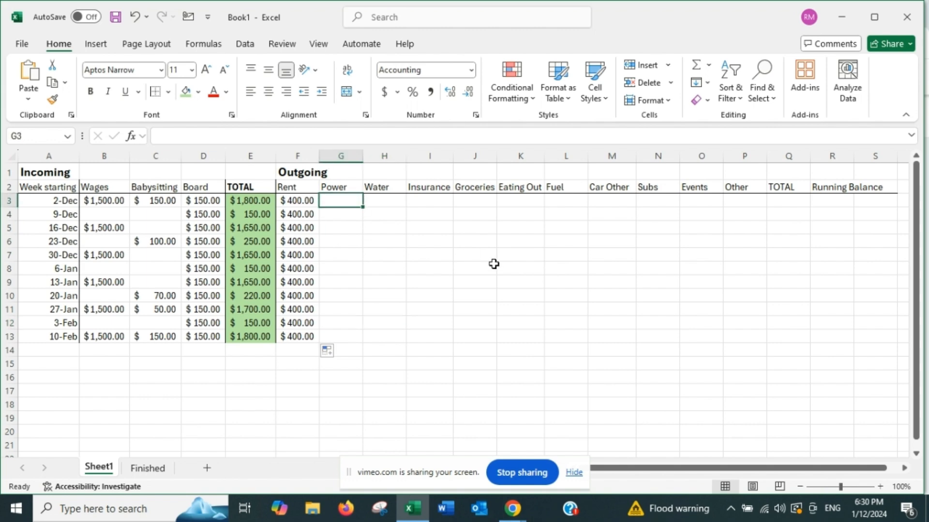
text(35)
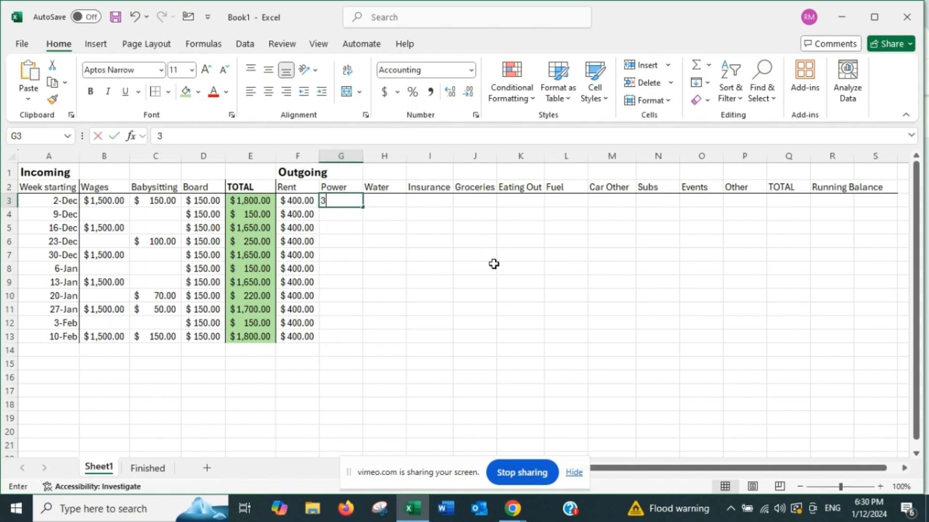
click(477, 282)
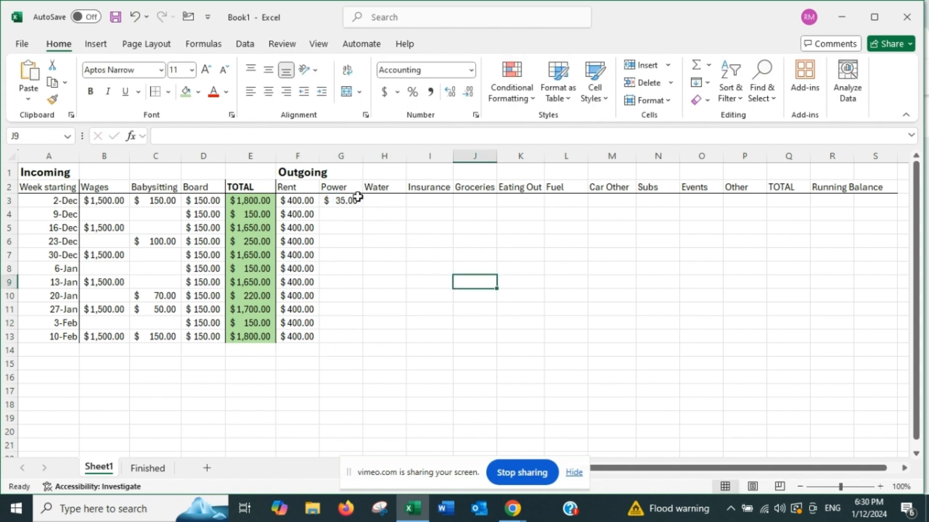
click(353, 200)
drag(362, 207, 354, 340)
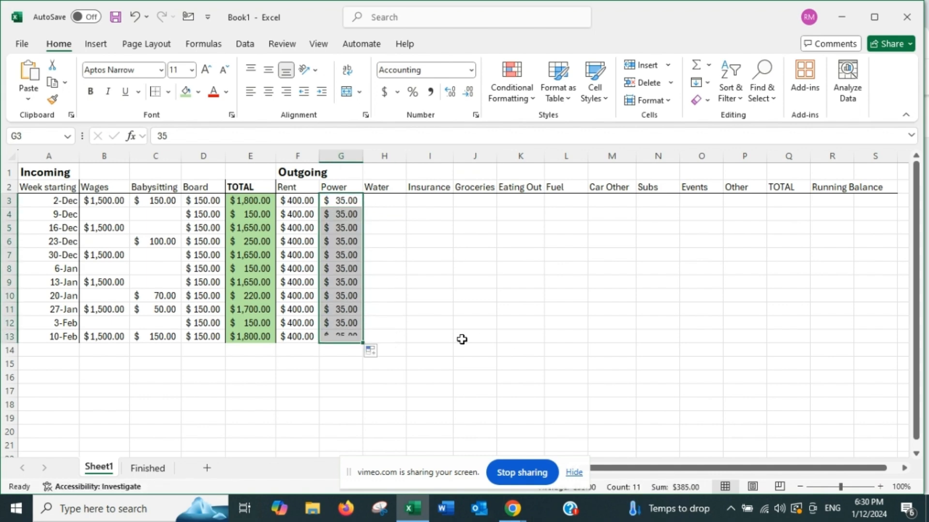
click(429, 350)
drag(347, 201, 342, 338)
key(Delete)
click(436, 318)
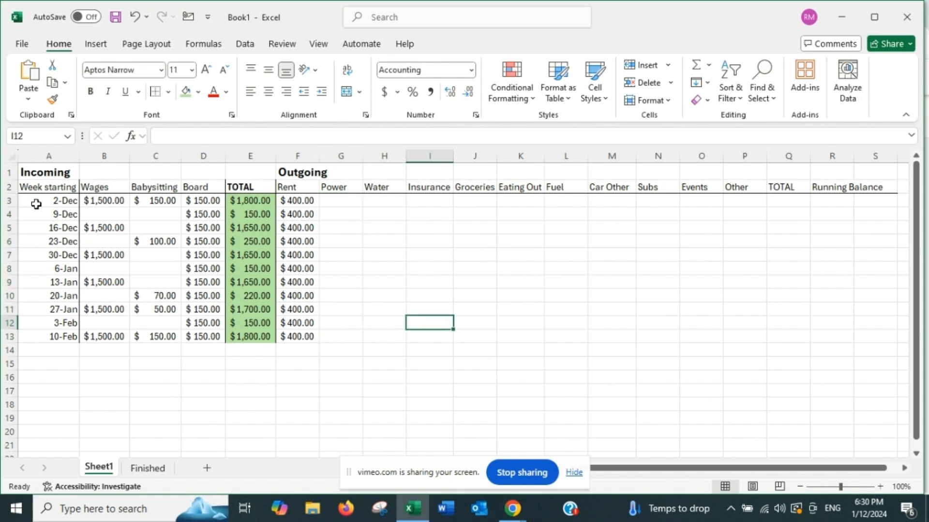
- Enter Power bills of 150 for the weeks starting 30-Dec and 27-Jan, in G7 and G11
click(9, 254)
click(335, 255)
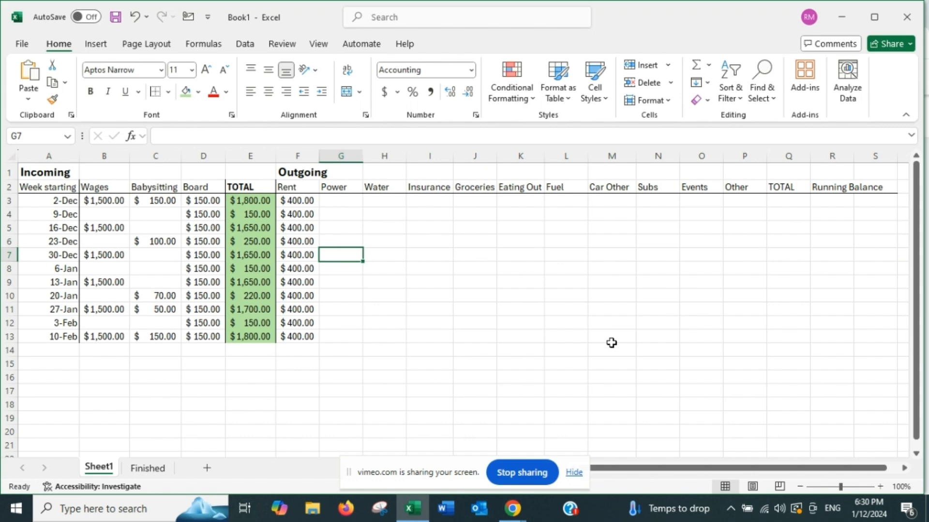
text(150)
key(Return)
key(Down)
key(Down)
key(Down)
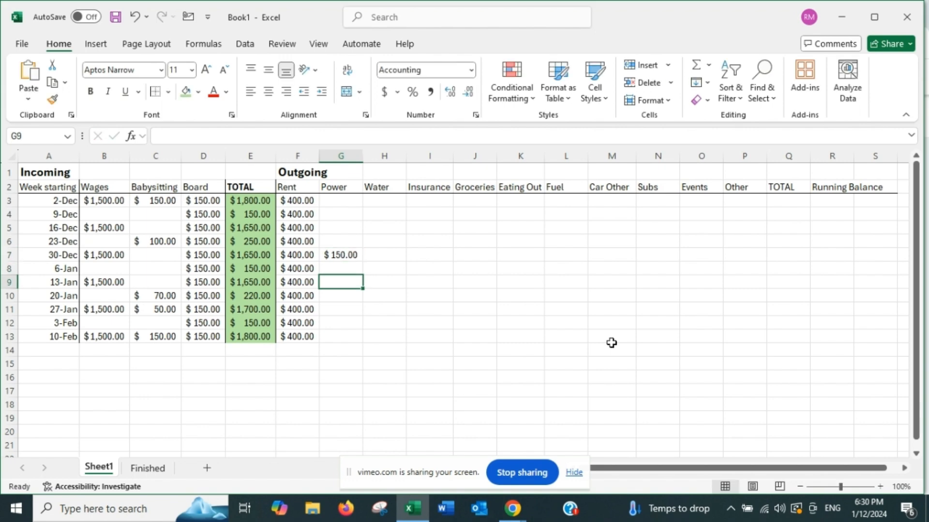
text(150)
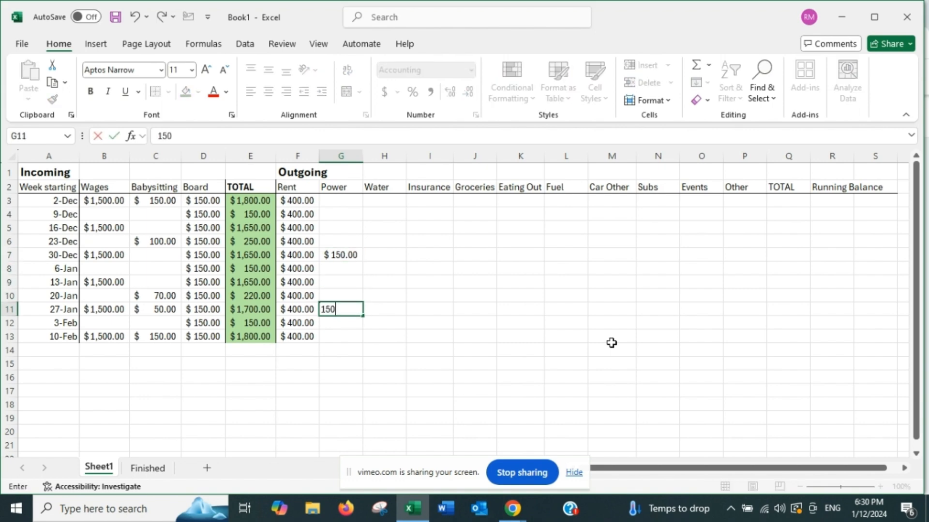
key(Return)
key(Right)
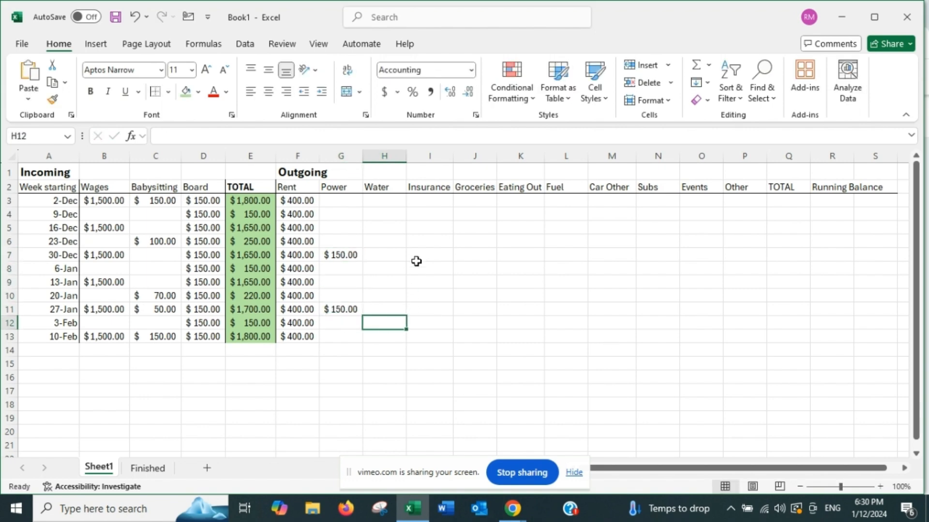
- Enter a Water bill of 550 for the week starting 13-Jan in H9
click(378, 201)
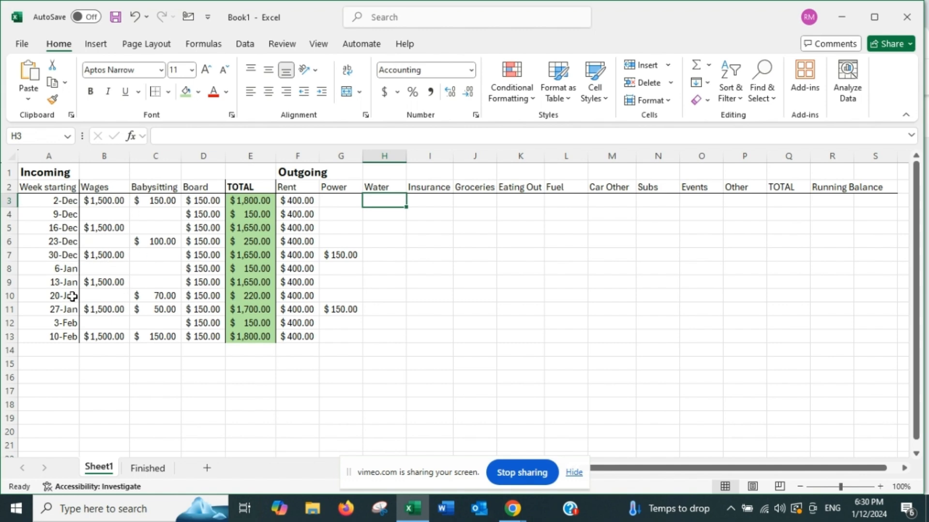
click(385, 286)
text(550)
key(Tab)
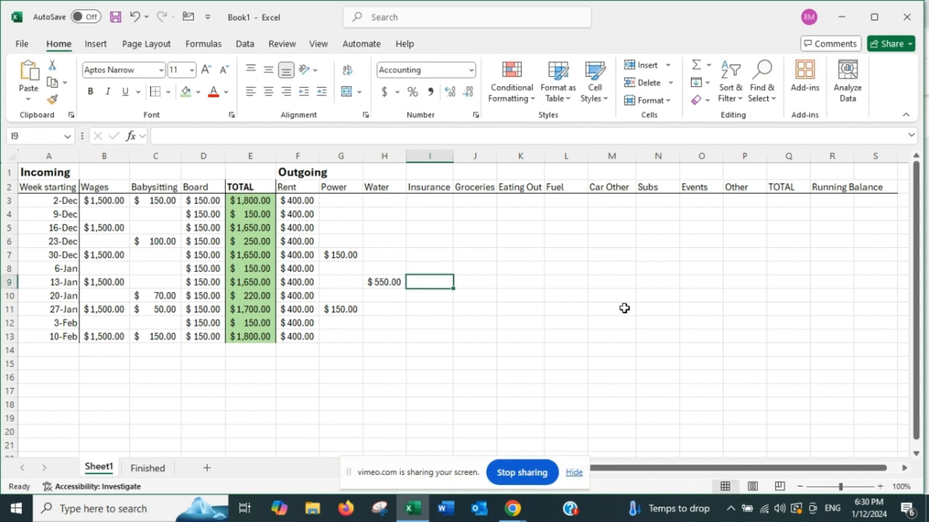
- Enter Insurance payments of 58 for the weeks starting 2-Dec, 6-Jan and 3-Feb, in I3, I8 and I12
click(437, 198)
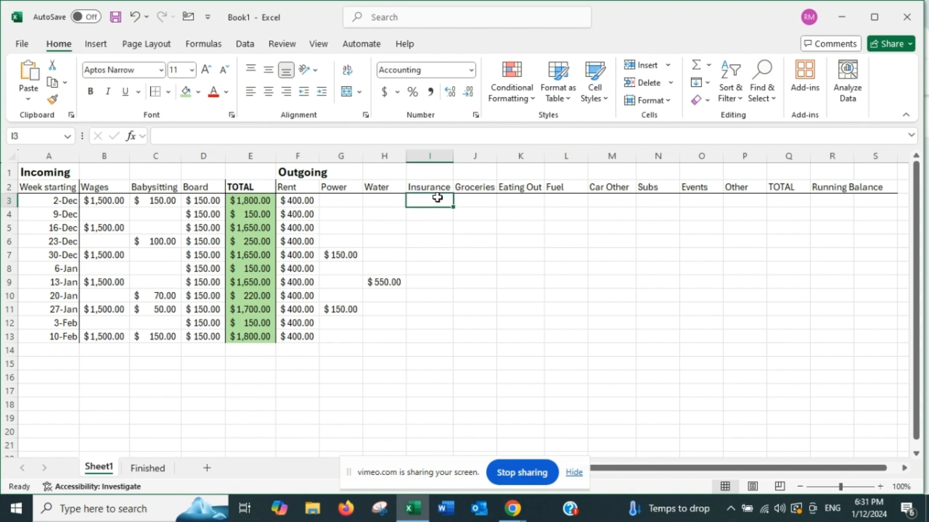
text(58)
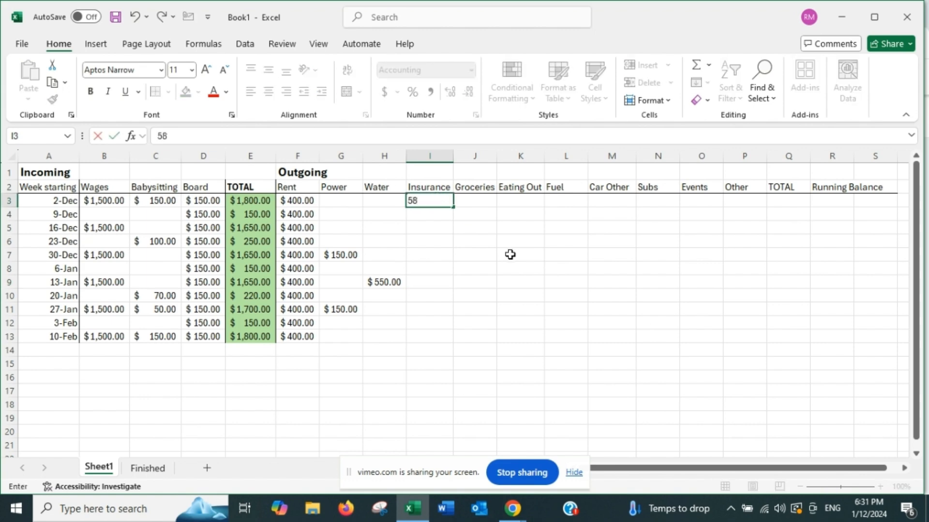
key(Return)
key(Down)
key(Down)
key(Down)
key(Down)
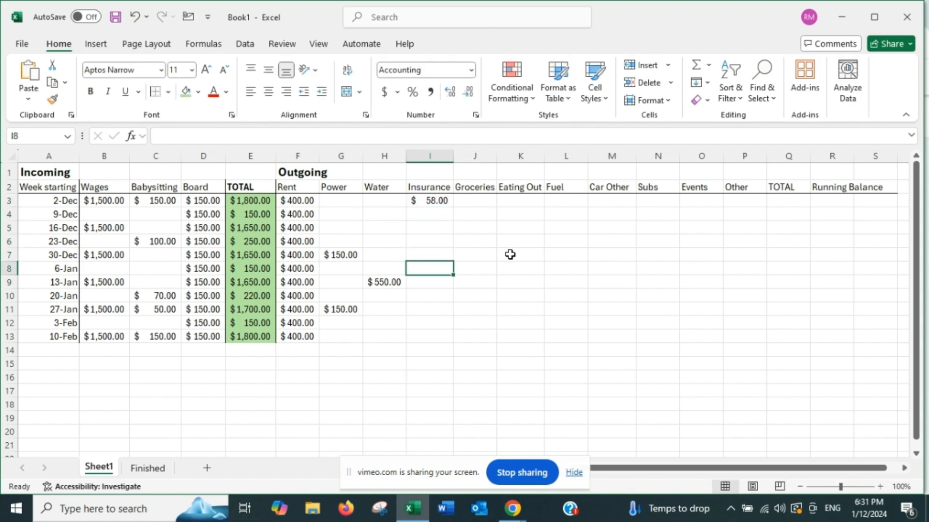
text(58)
key(Return)
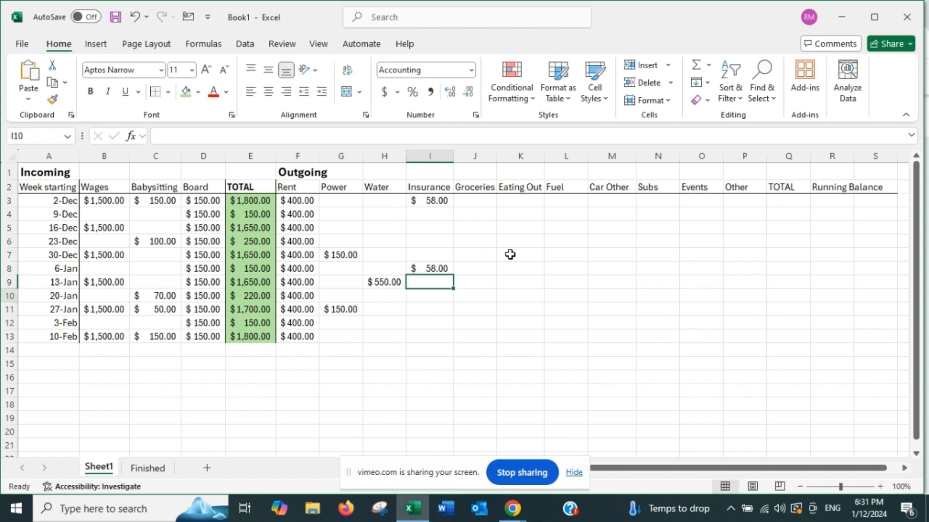
key(Down)
key(Down)
key(Down)
text(58)
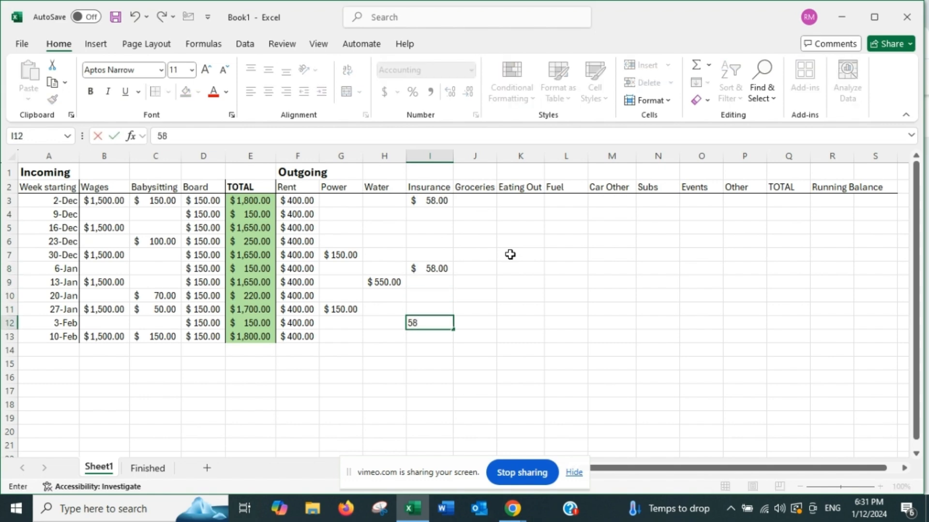
key(Tab)
- Enter a Groceries amount of 60 in J3 and fill it down to J13
click(472, 200)
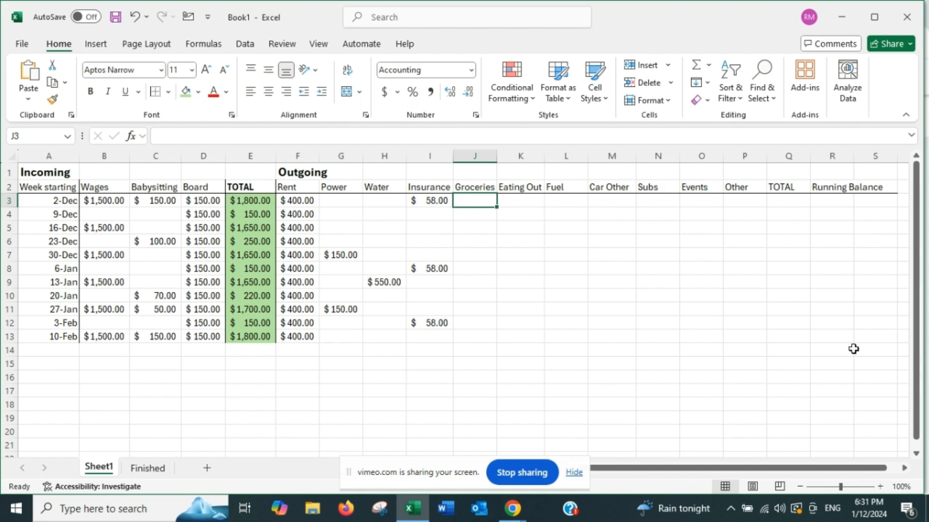
text(60)
click(520, 295)
click(491, 201)
drag(497, 207, 497, 344)
click(564, 296)
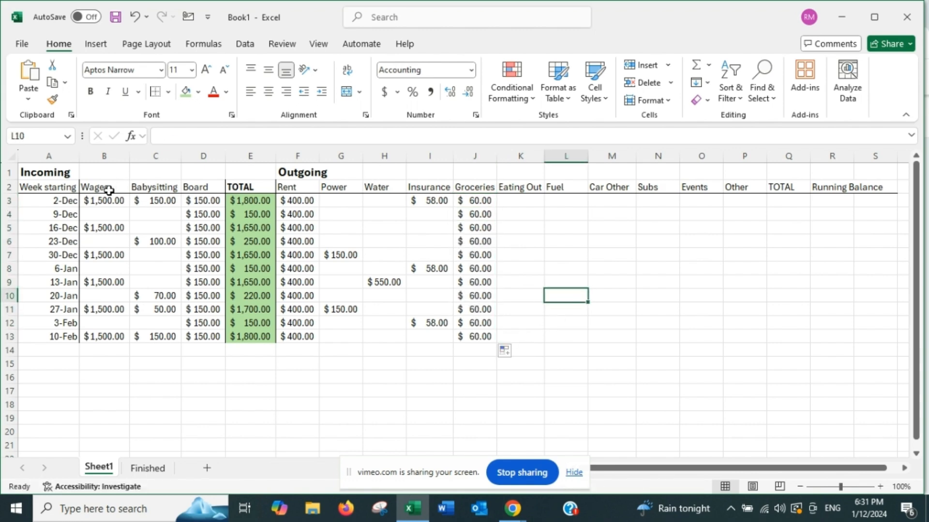
- Set the Groceries amount for the week starting 23-Dec in J6 to 160
click(9, 242)
click(475, 241)
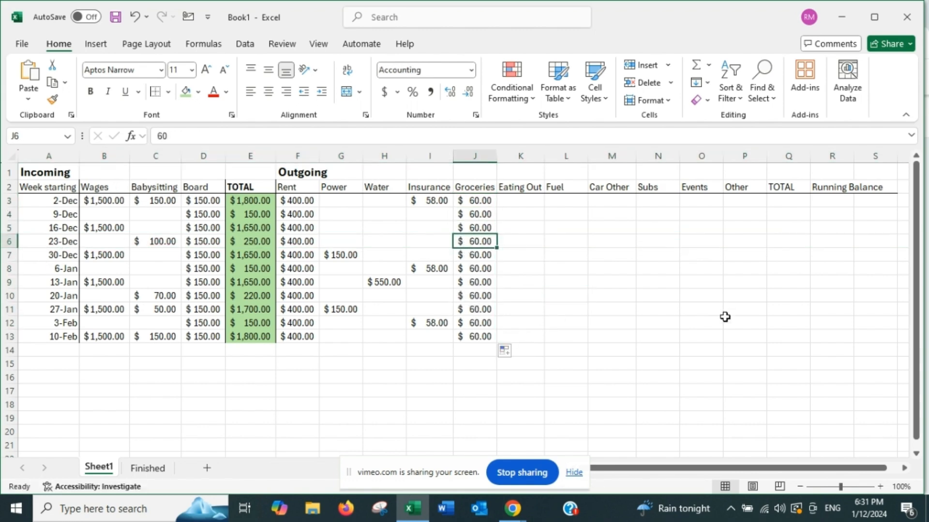
text(160)
key(Tab)
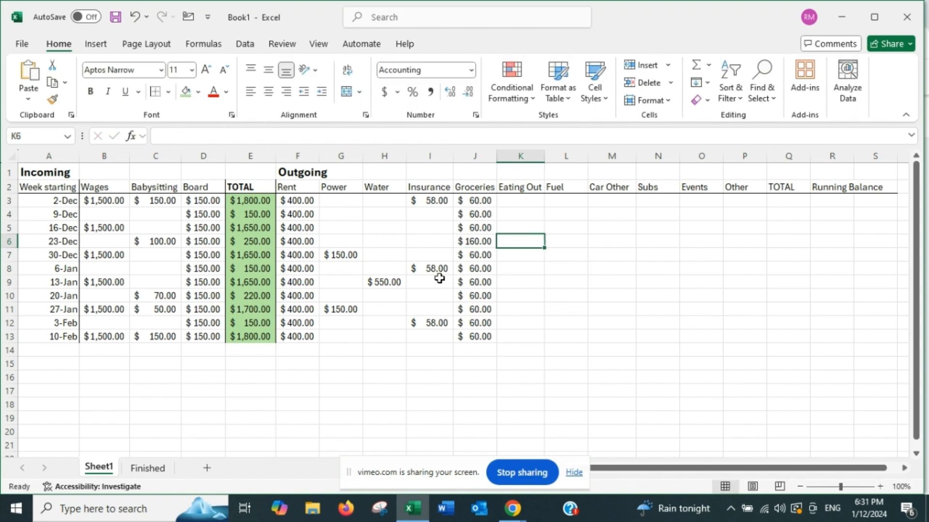
- Enter an Eating Out amount of 50 in K3 and fill it down to K13
click(521, 198)
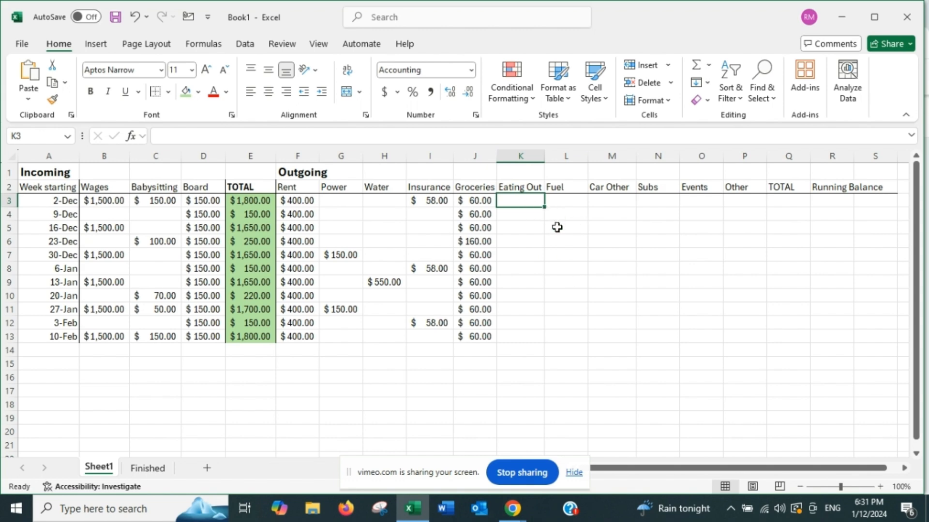
text(50)
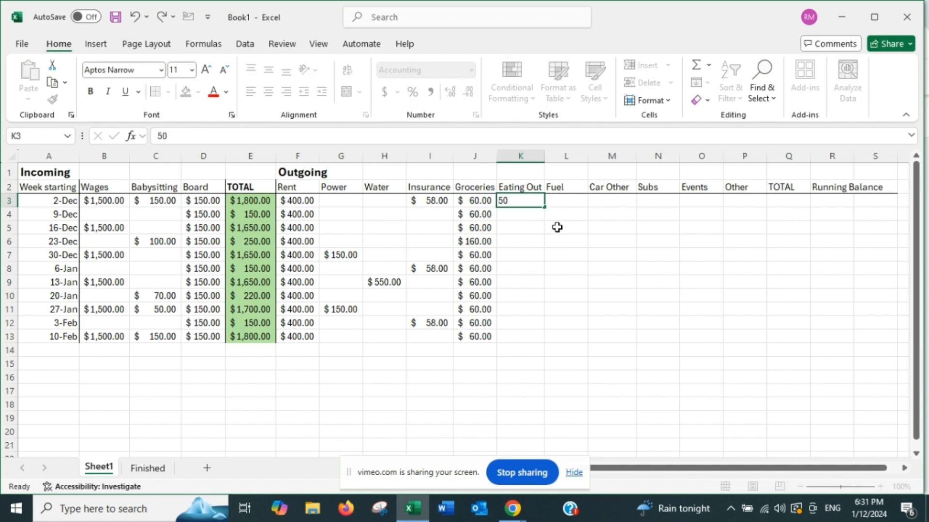
click(536, 202)
drag(547, 207, 537, 343)
click(745, 269)
- Set the Eating Out amount for the week starting 30-Dec in K7 to 250
click(524, 246)
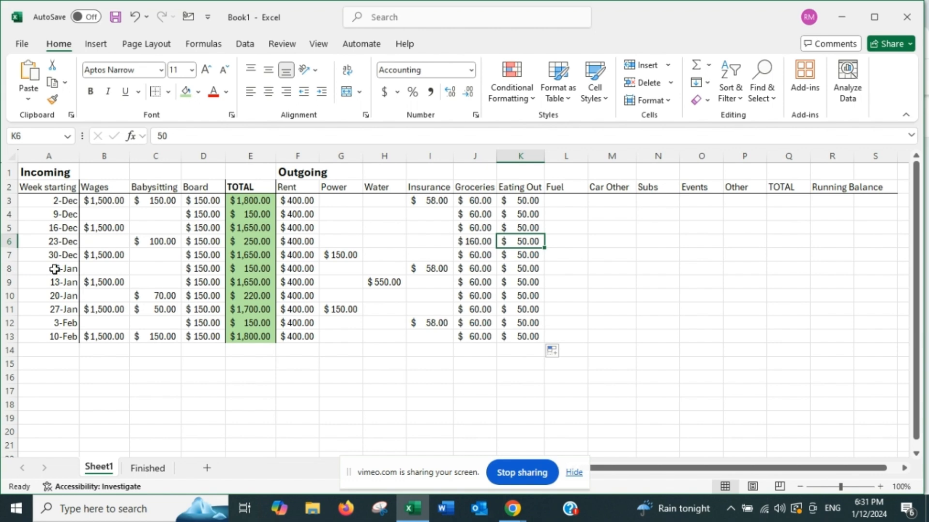
click(13, 259)
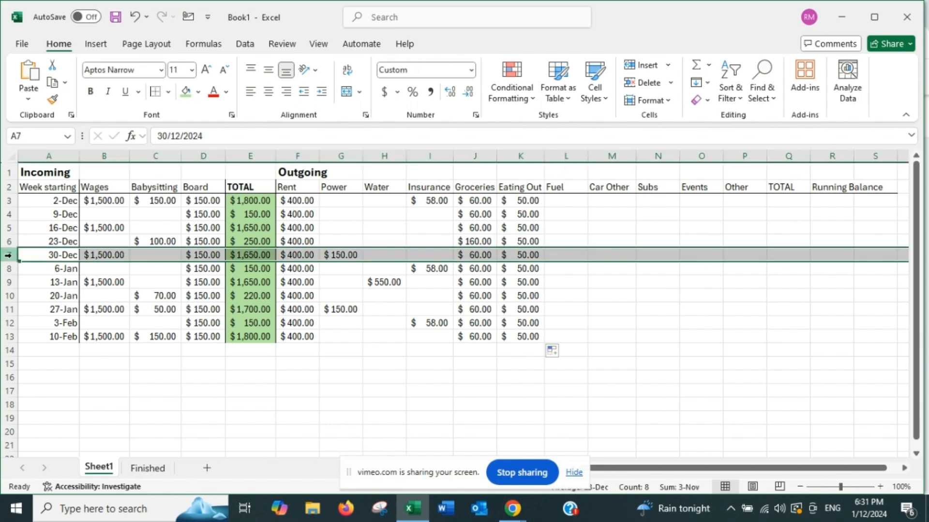
click(527, 256)
text(250)
key(Tab)
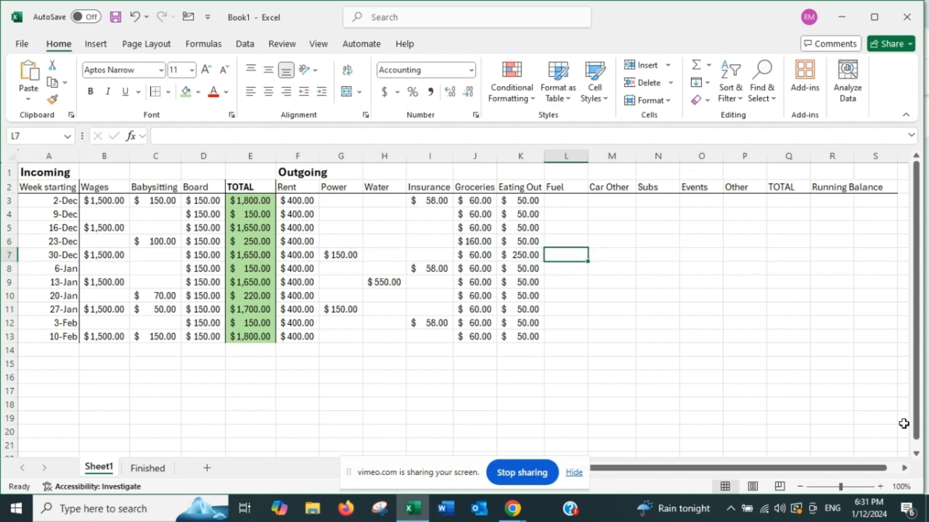
key(Tab)
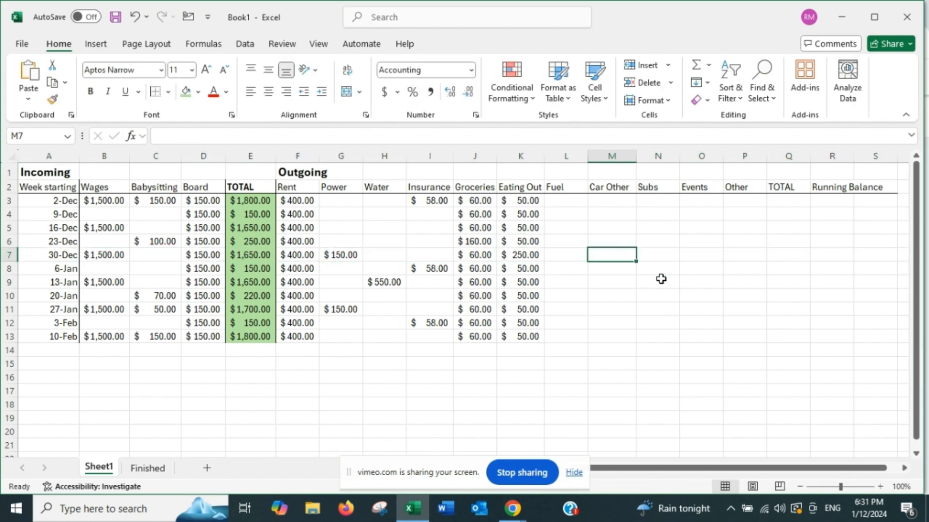
- Enter a Fuel amount of 80 for every second week in L3, L5, L7, L9, L11 and L13
click(573, 202)
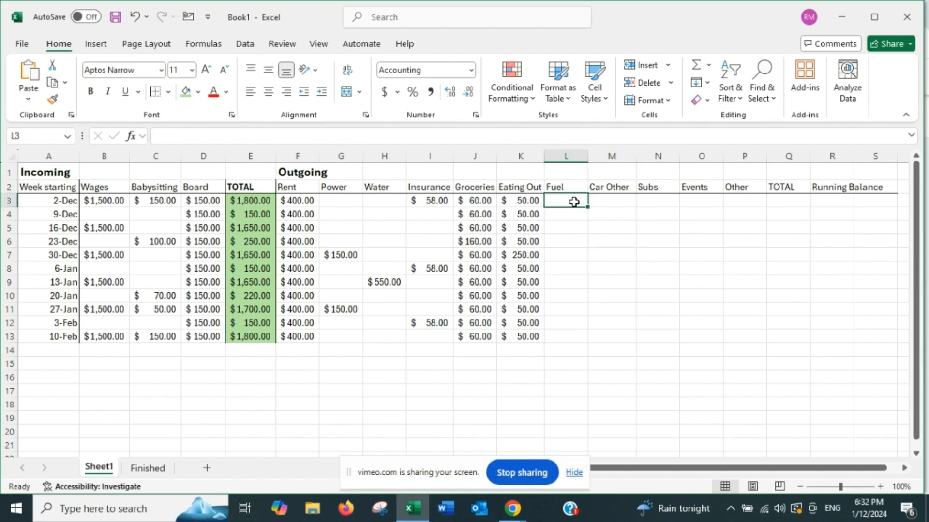
text(80)
key(Return)
key(Return)
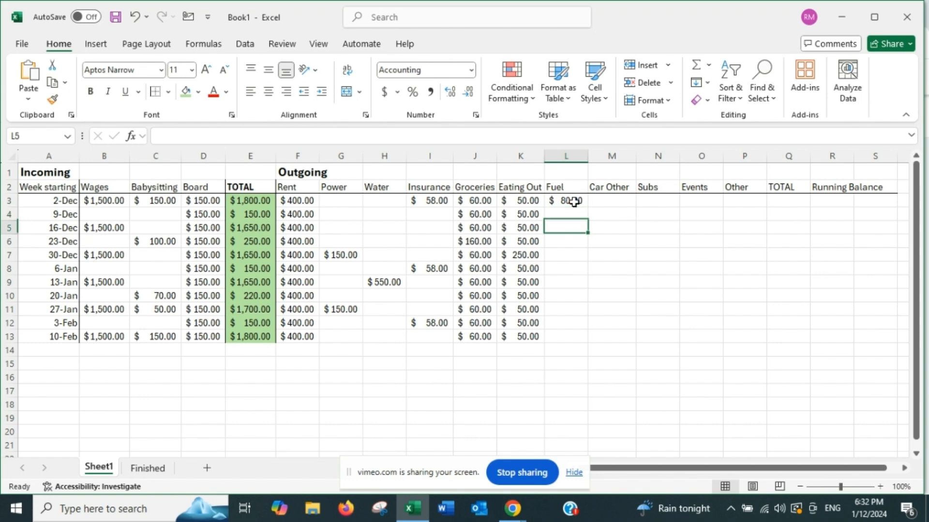
text(80)
key(Return)
key(Return)
text(80)
key(Return)
key(Return)
text(80)
key(Return)
key(Return)
text(80)
key(Return)
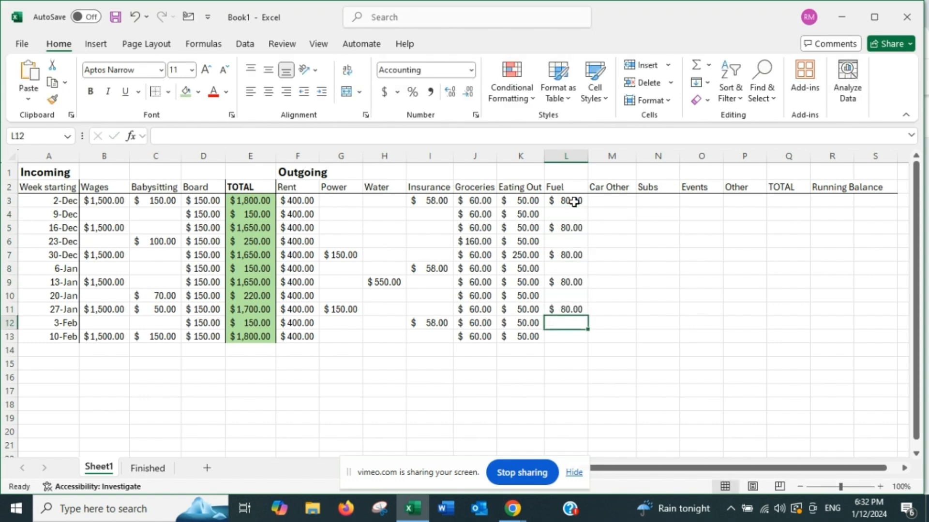
key(Return)
text(80)
key(Return)
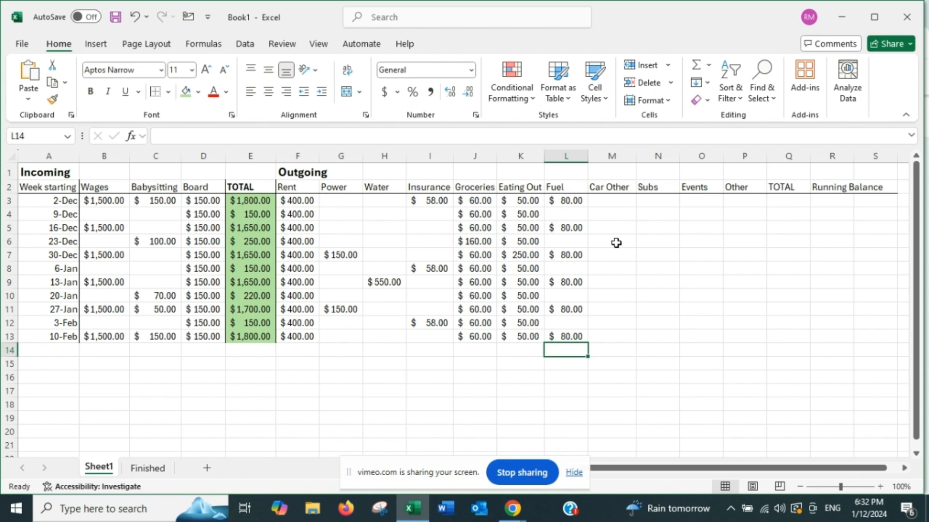
- Enter a Car Other amount of 350 for the week starting 9-Dec in M4
click(617, 213)
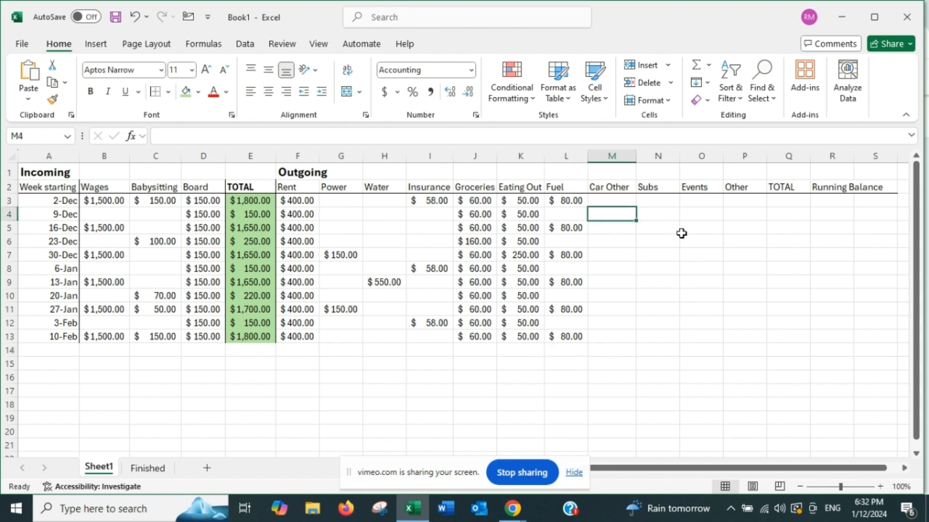
text(350)
click(682, 286)
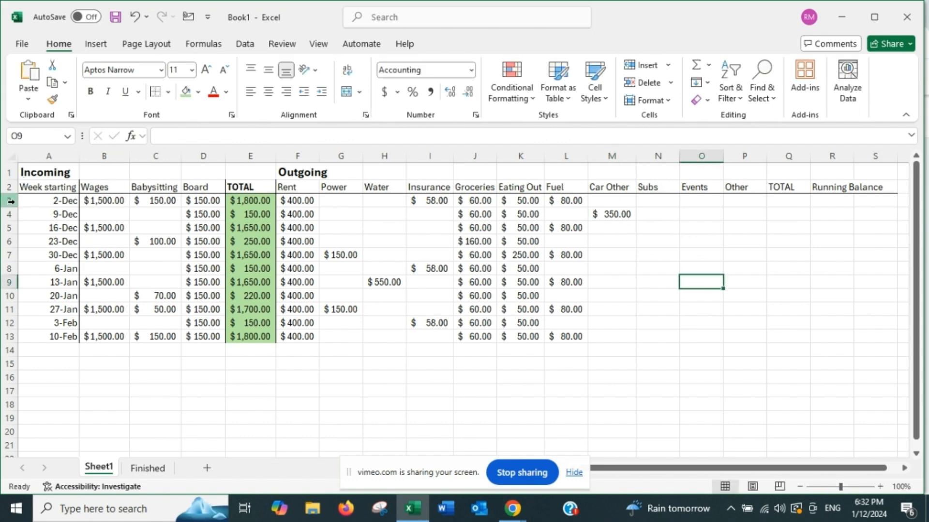
- Enter a Car Other amount of 27 for the weeks starting 2-Dec, 6-Jan and 3-Feb in M3, M8 and M12
click(627, 199)
text(27)
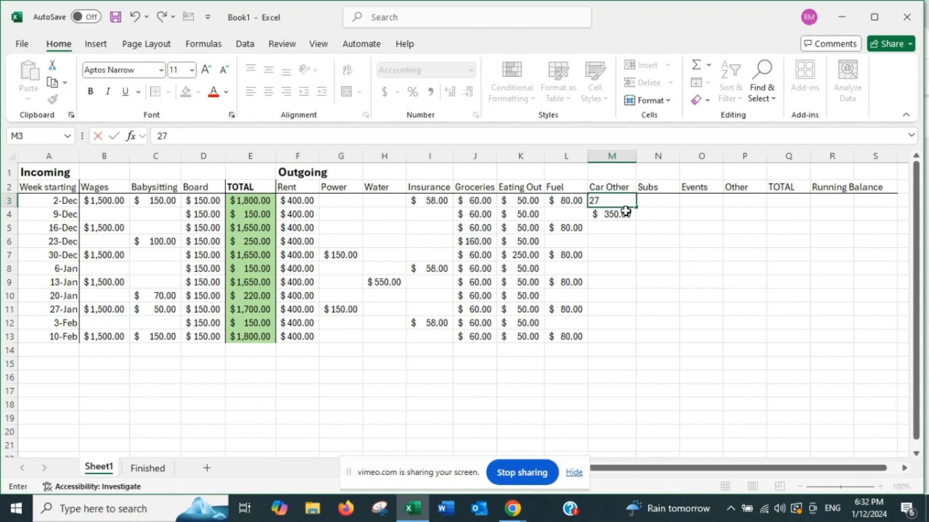
key(Return)
key(Down)
key(Down)
key(Down)
key(Down)
text(27)
key(Return)
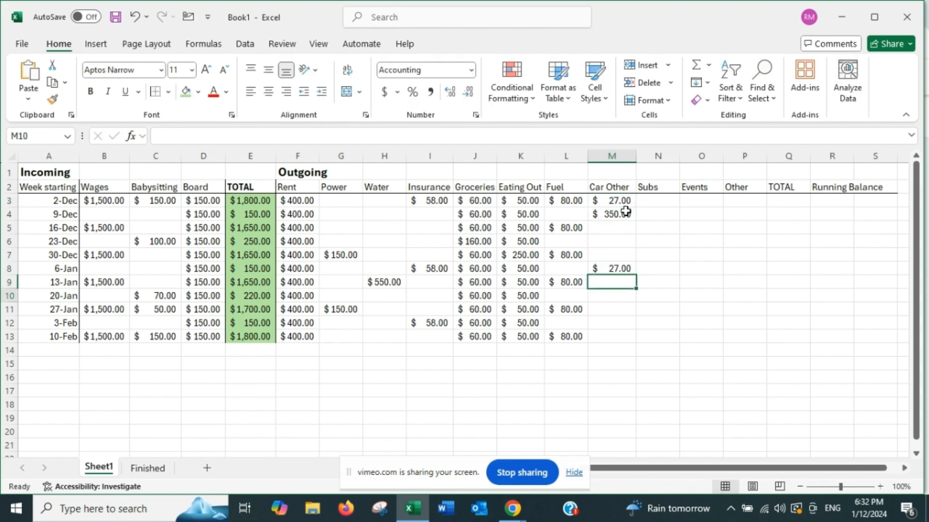
key(Down)
key(Down)
key(Down)
text(27)
key(Return)
click(764, 297)
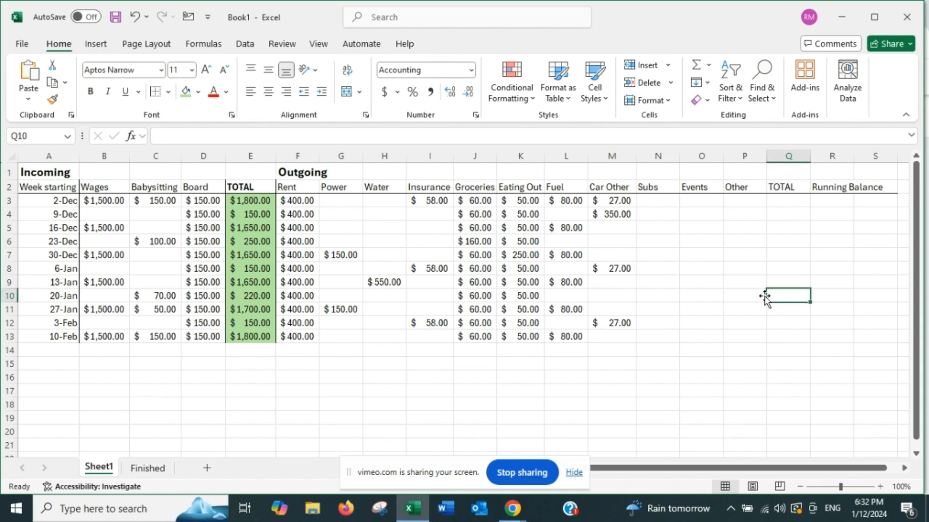
- Enter a Subs amount of 35 for the weeks starting 30-Dec and 27-Jan in N7 and N11
click(663, 201)
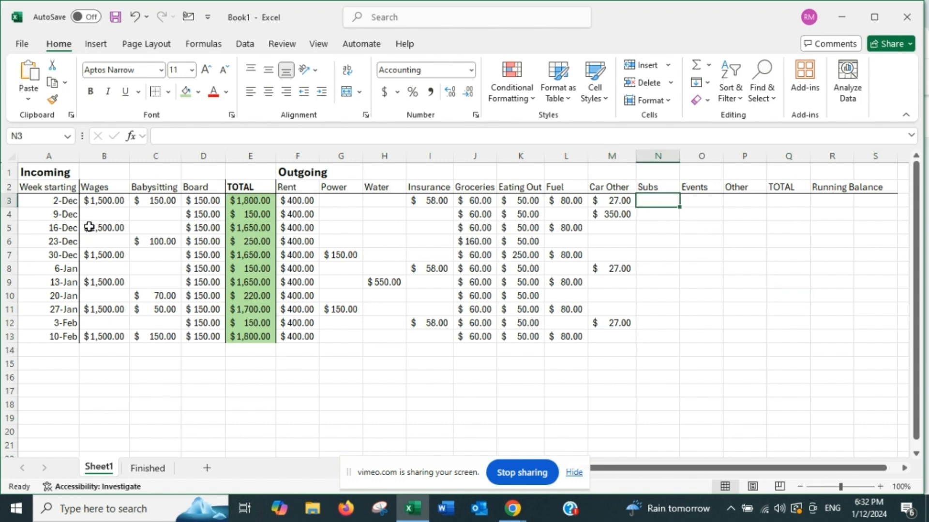
click(655, 257)
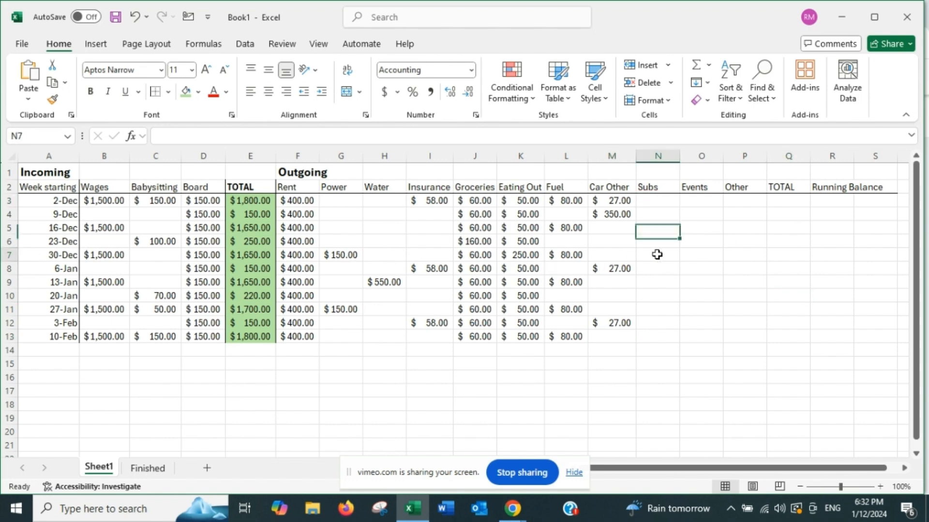
text(35)
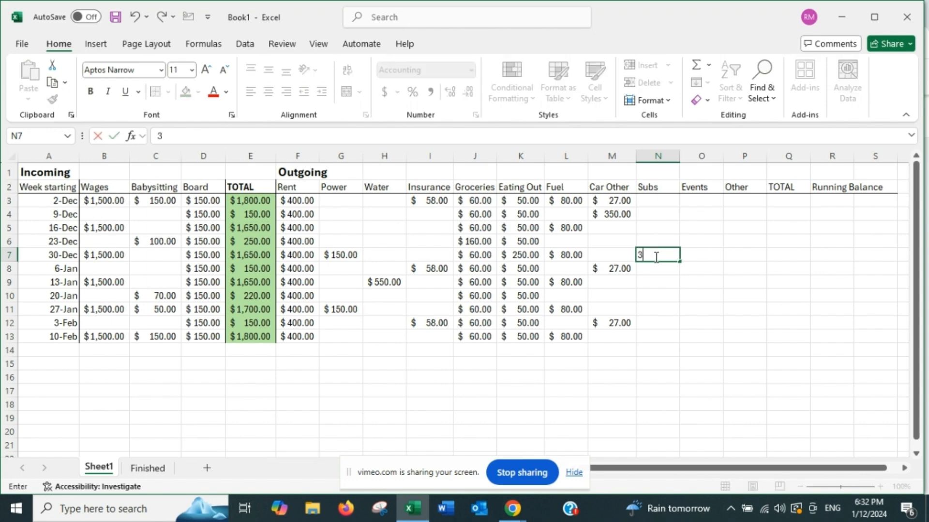
key(Return)
key(Down)
key(Down)
key(Down)
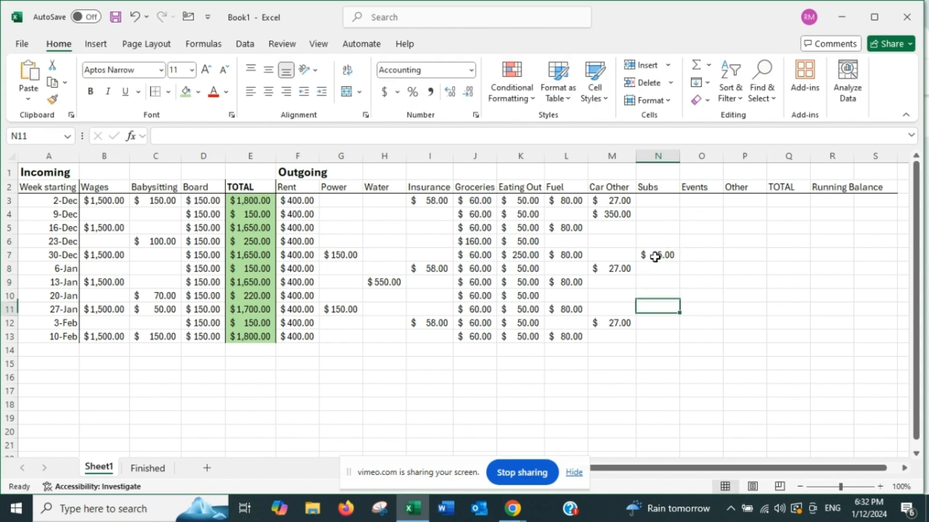
text(35)
key(Down)
key(Down)
click(734, 342)
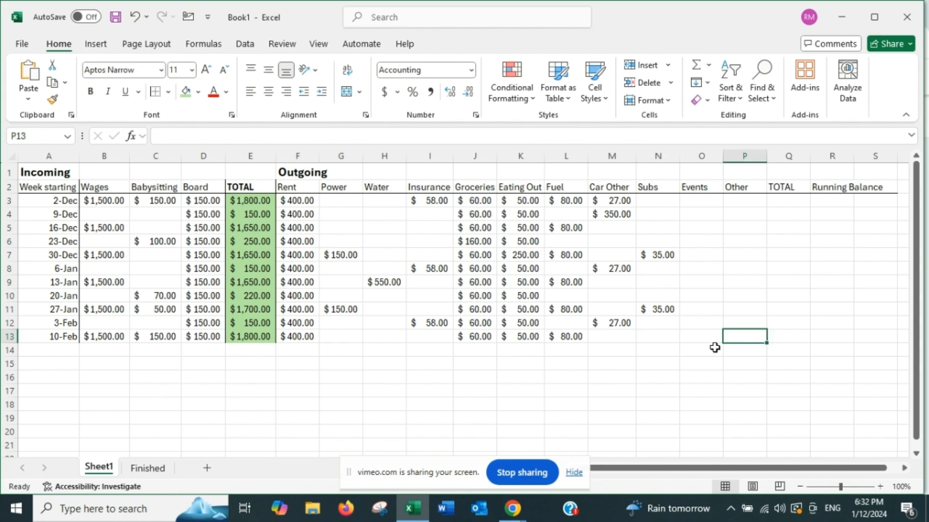
- Insert a new column before Events and give it the header Phone Internet in O2
drag(643, 470, 669, 468)
click(769, 266)
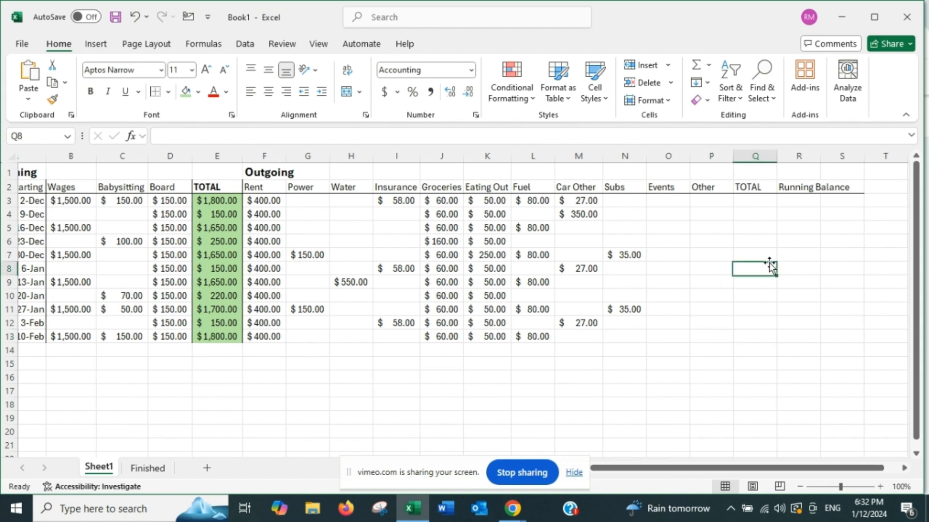
right_click(665, 157)
click(696, 296)
click(665, 190)
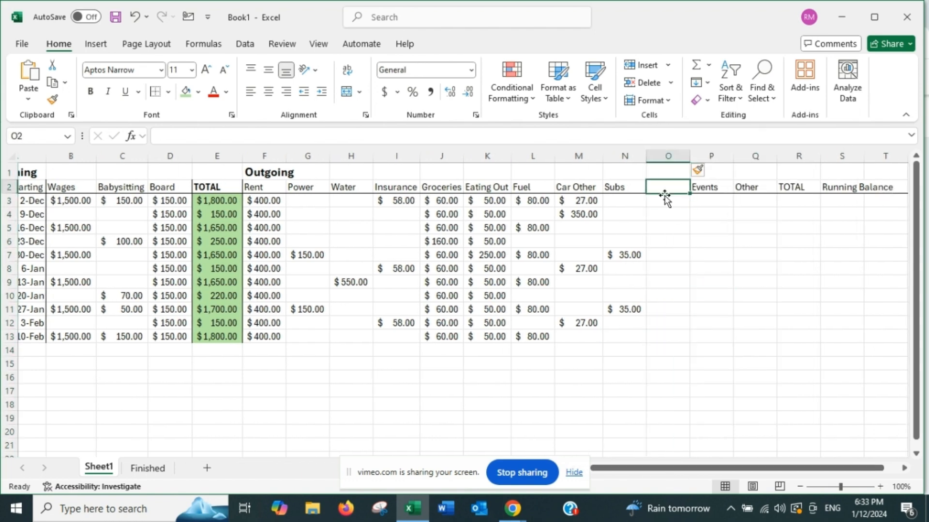
text(Phone Internet)
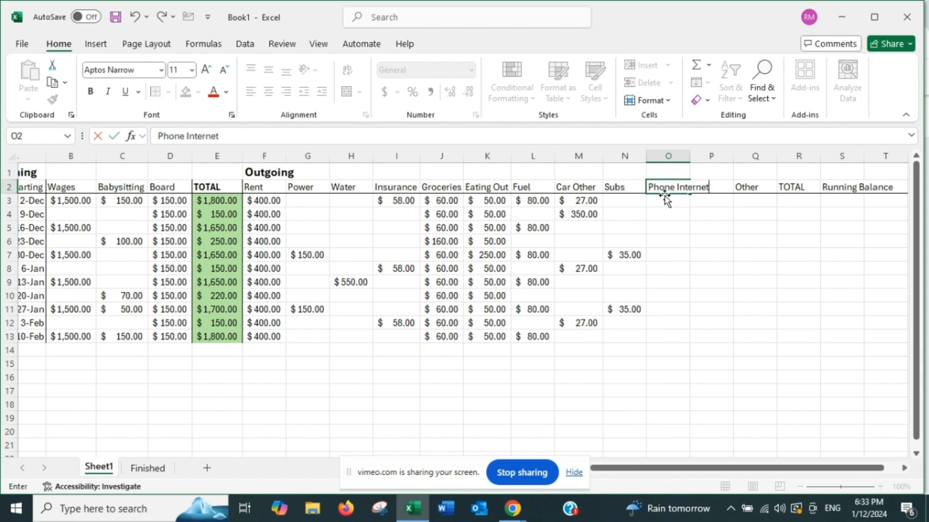
click(668, 268)
- Wrap the text of the Phone Internet header in O2
click(679, 188)
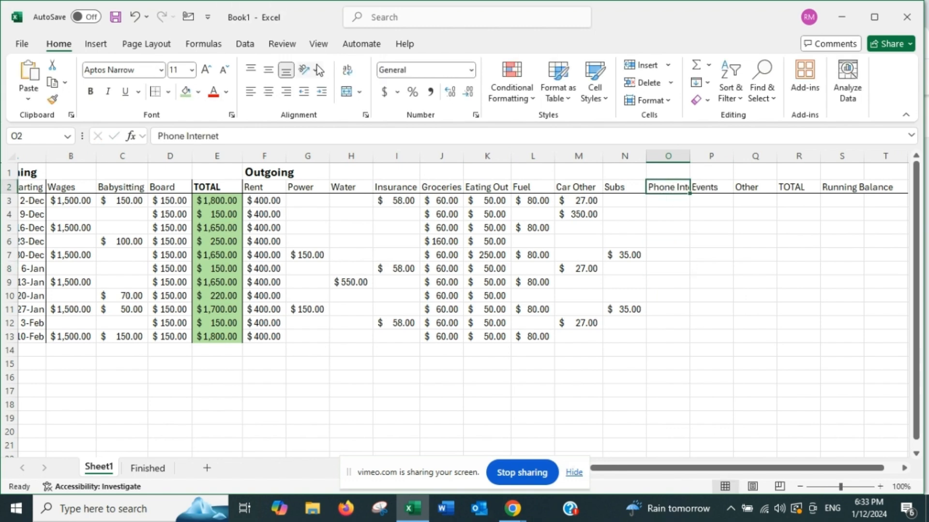
click(347, 70)
click(675, 215)
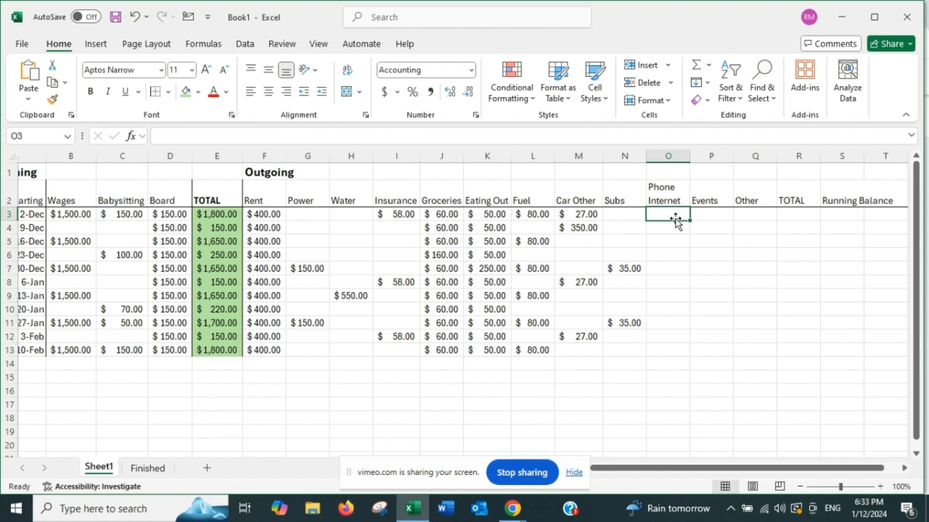
- Try to freeze the panes with column A selected, and undo the last action
drag(724, 469, 713, 468)
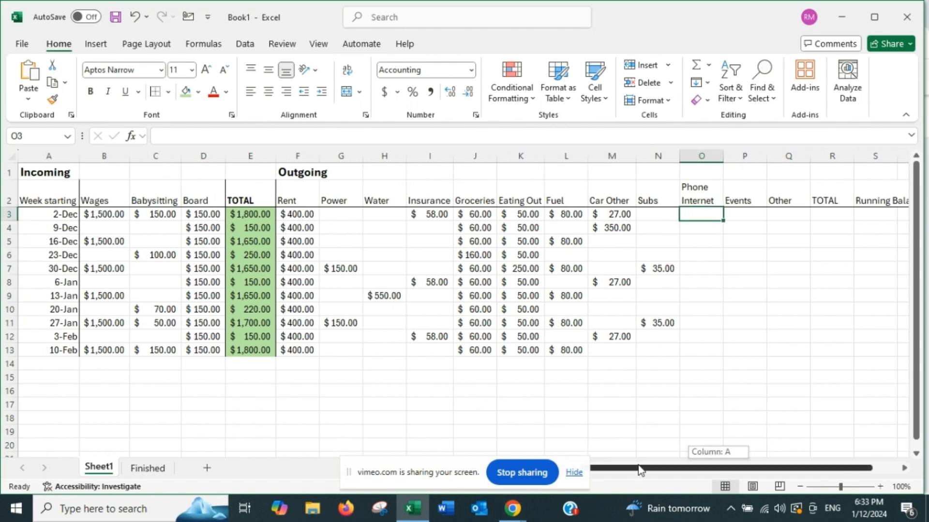
click(56, 155)
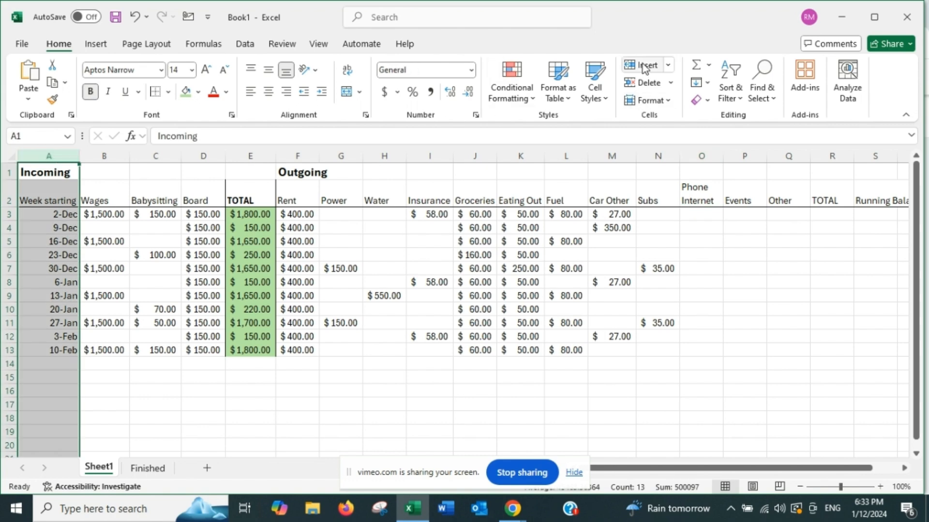
click(245, 44)
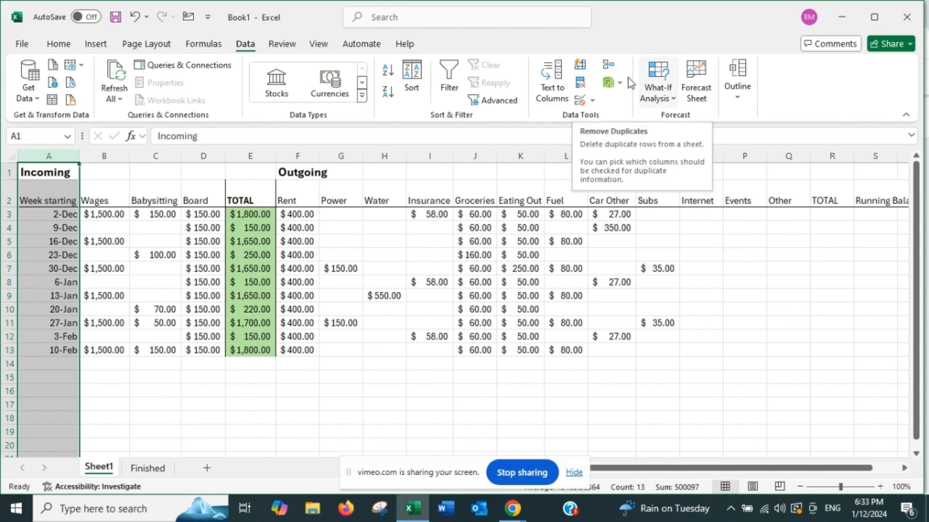
click(204, 46)
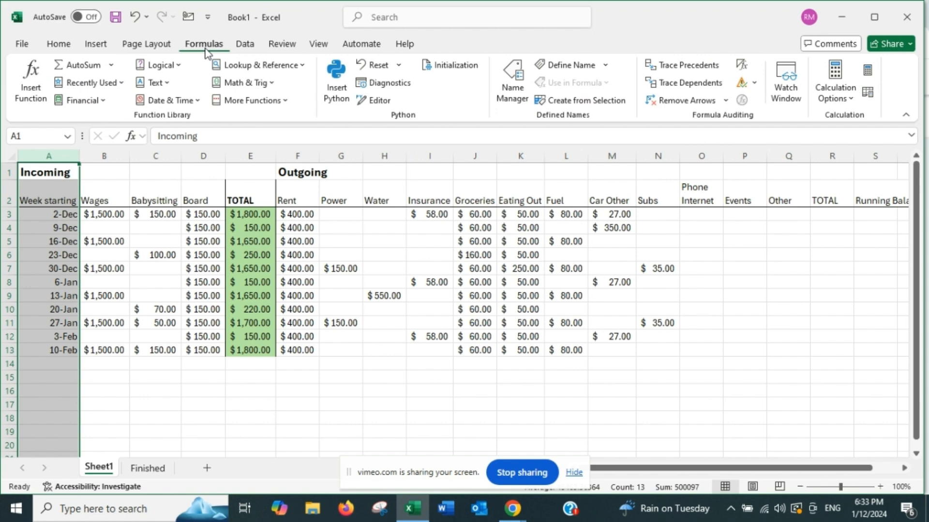
click(317, 45)
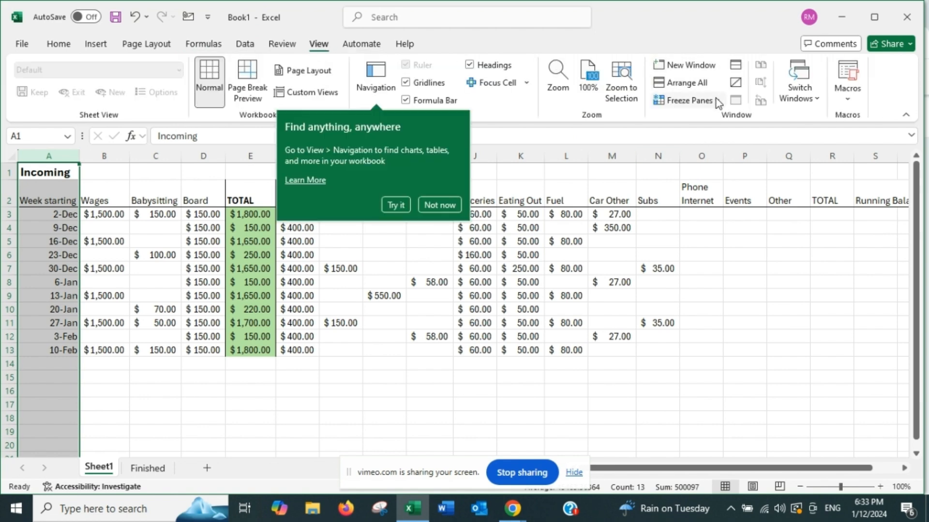
click(689, 100)
click(706, 118)
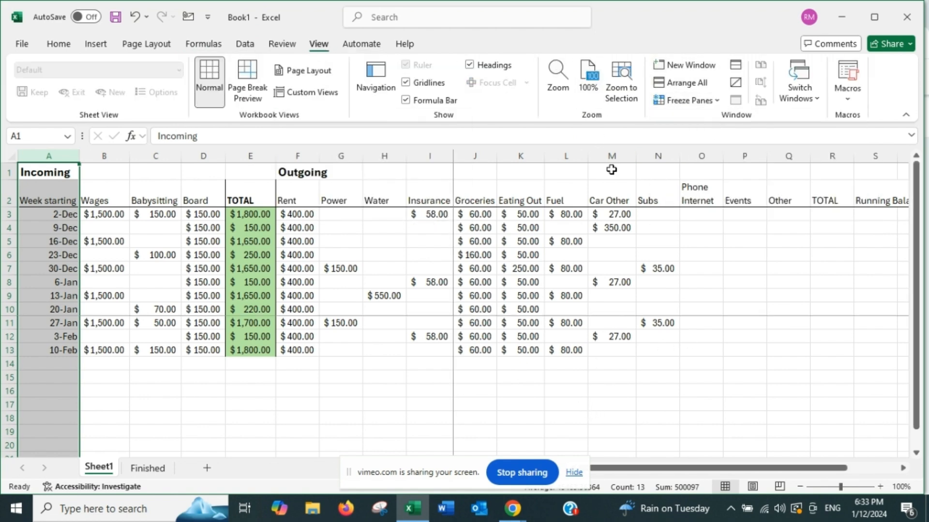
click(171, 377)
drag(710, 468, 599, 447)
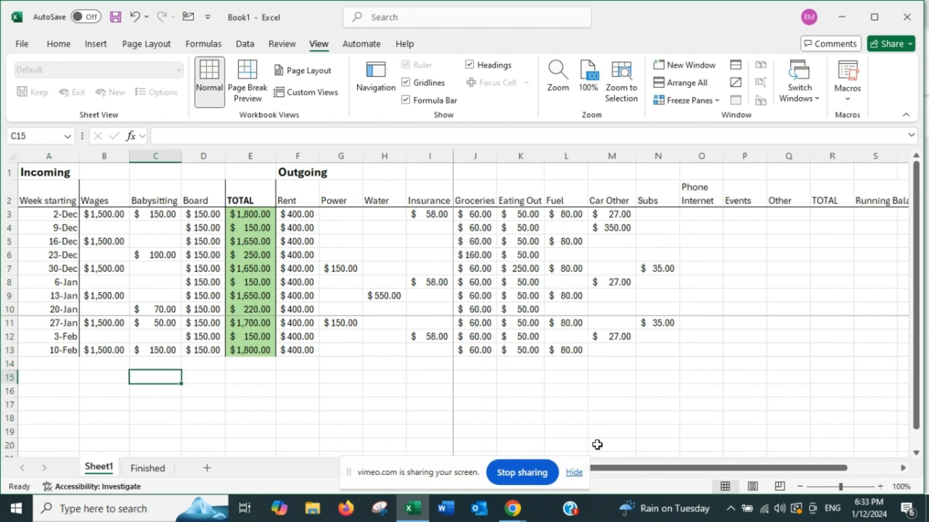
key(ctrl+z)
- Freeze the first column so the week dates remain in view when scrolling sideways
click(61, 154)
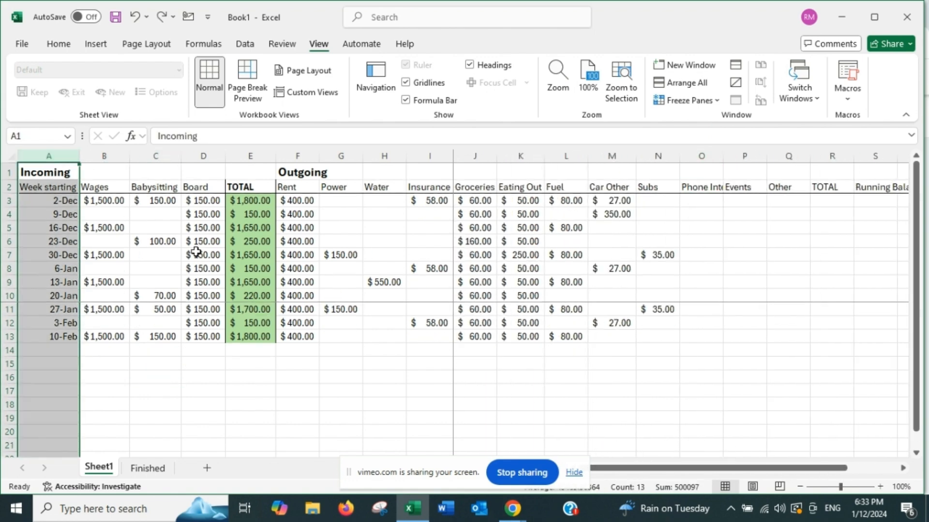
click(663, 101)
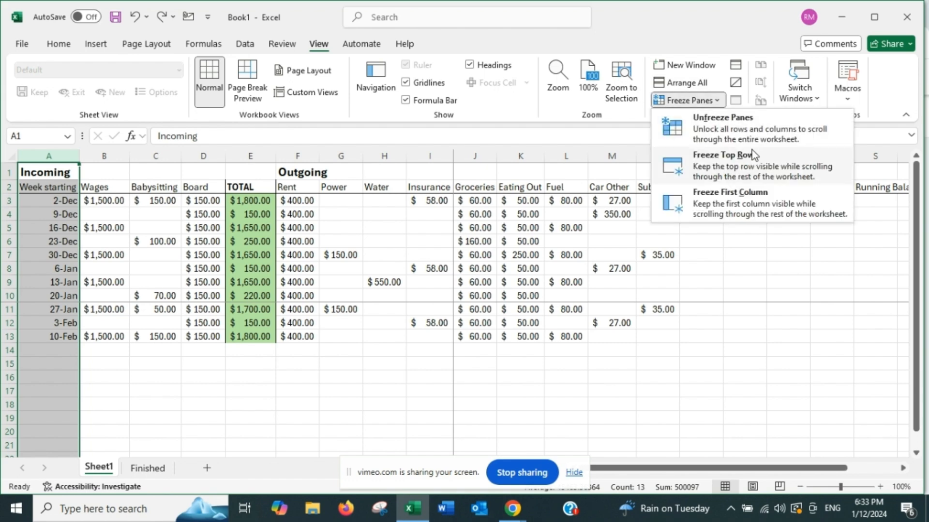
click(747, 194)
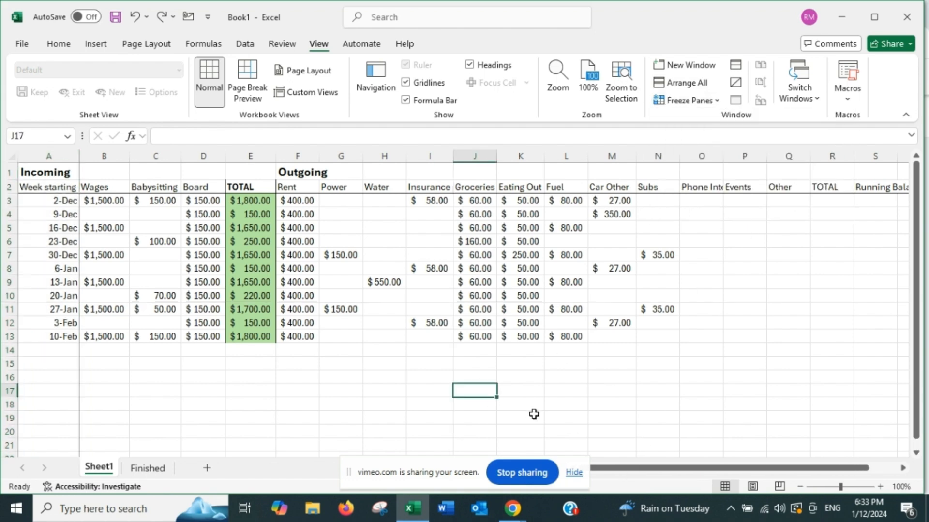
- Enter a Phone Internet amount of 78 for the weeks starting 16-Dec and 13-Jan in O5 and O9
drag(607, 468, 681, 467)
click(623, 200)
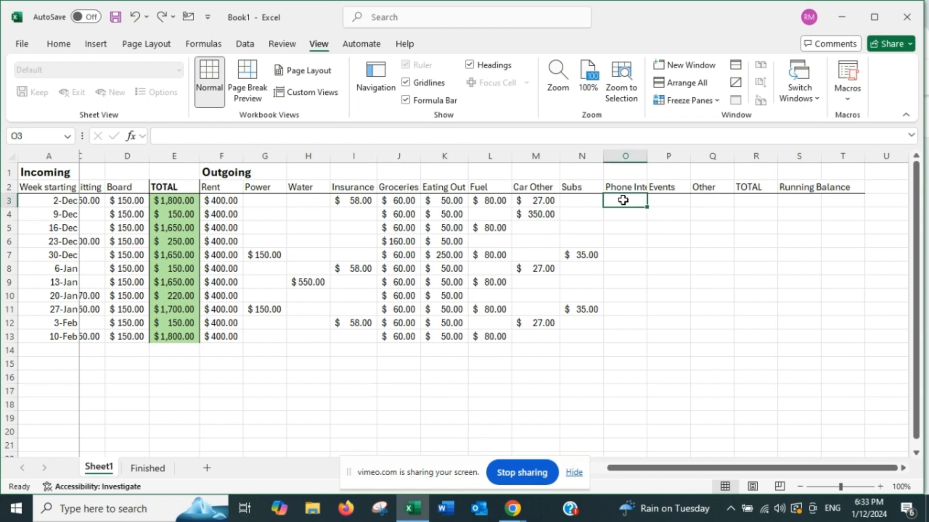
click(617, 230)
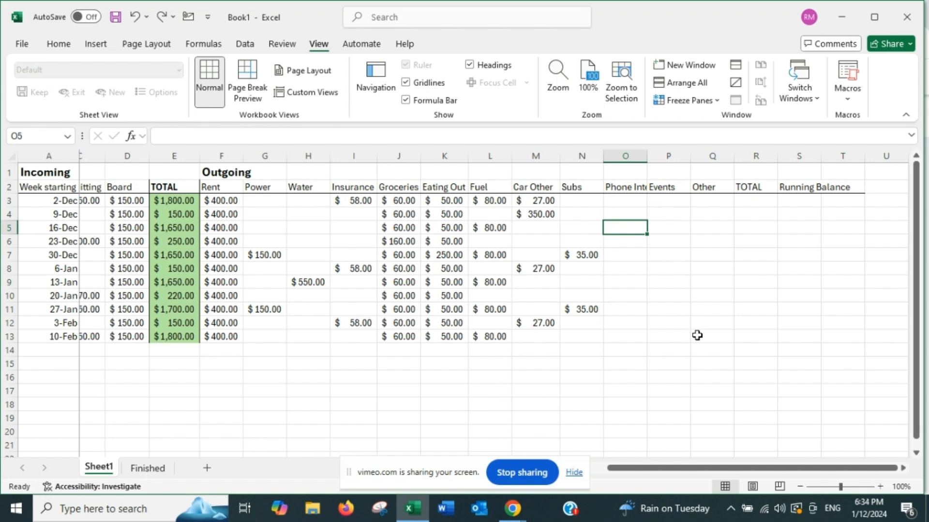
text(78)
key(Down)
key(Down)
key(Down)
key(Down)
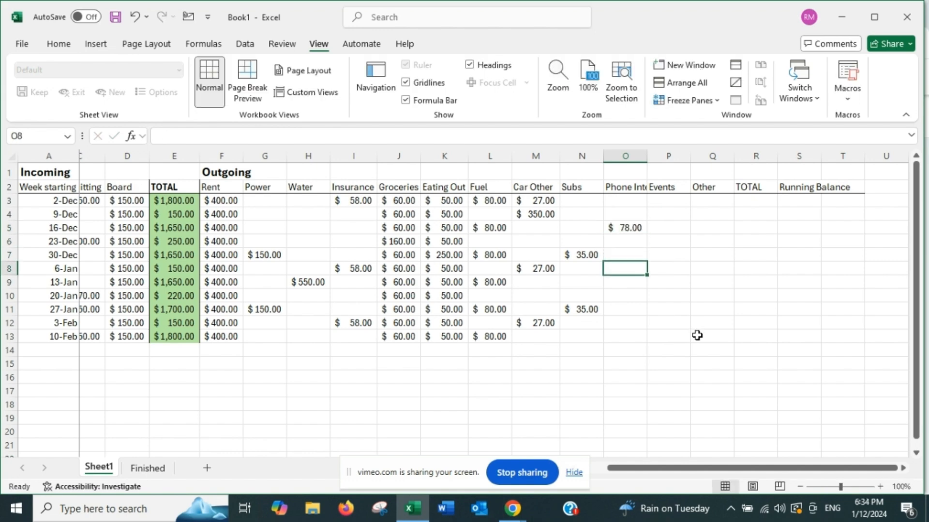
text(78)
key(Down)
key(Down)
key(Down)
key(Down)
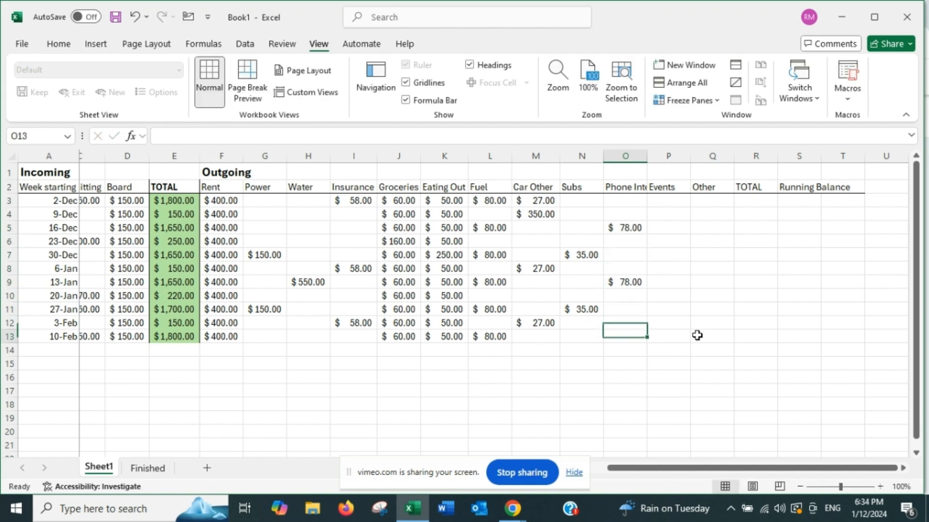
key(Down)
key(Up)
key(Up)
key(Down)
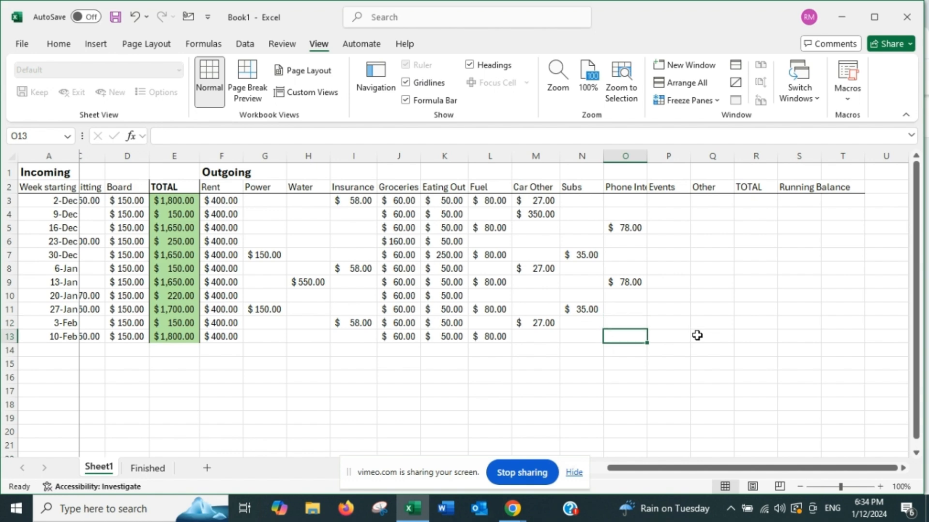
click(785, 324)
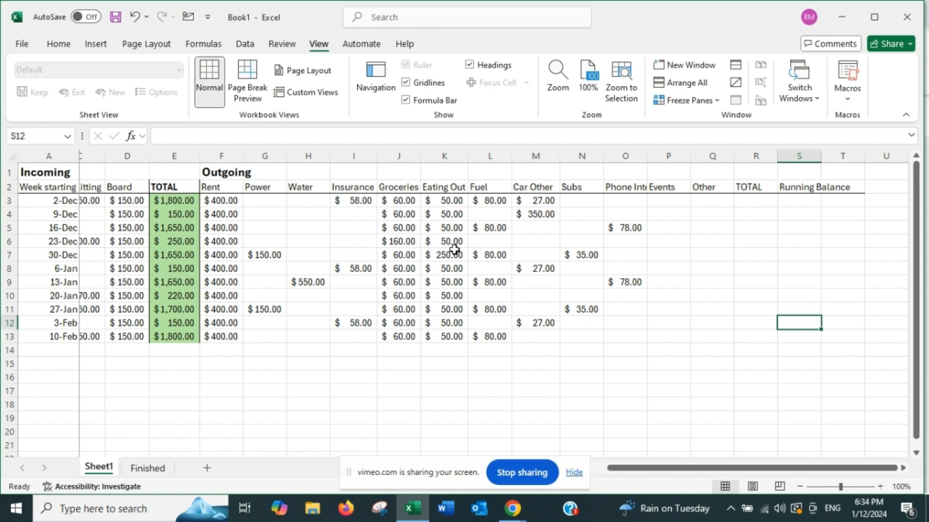
- Enter Events amounts of 200 for the week starting 23-Dec in P6 and 100 for 30-Dec in P7
click(671, 240)
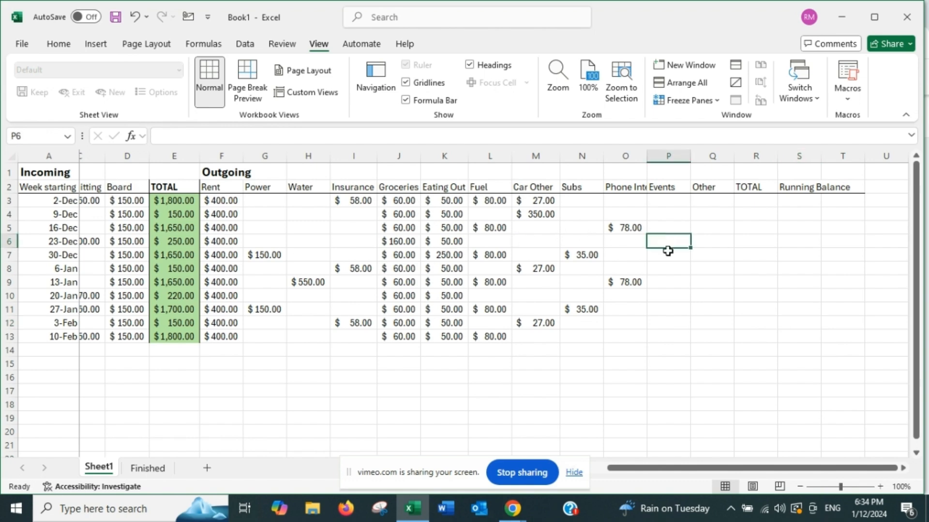
text(200)
key(Return)
key(Return)
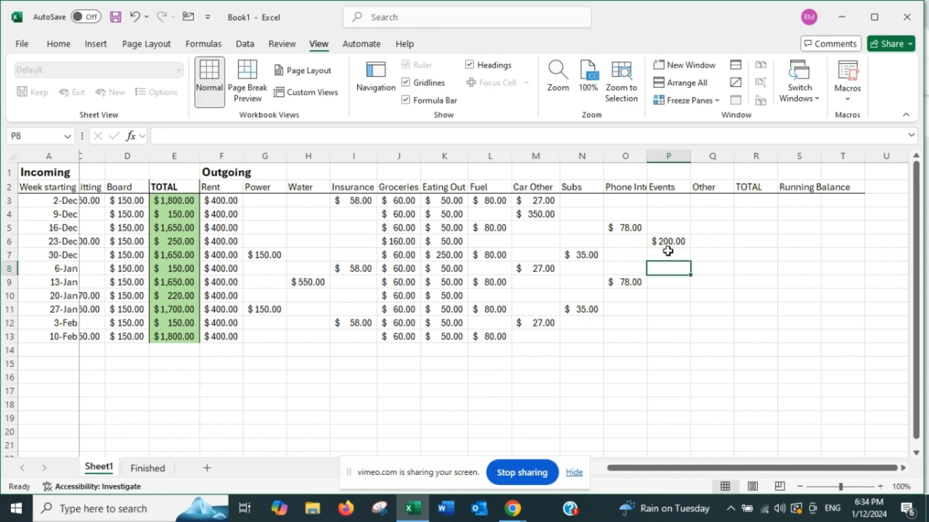
click(667, 251)
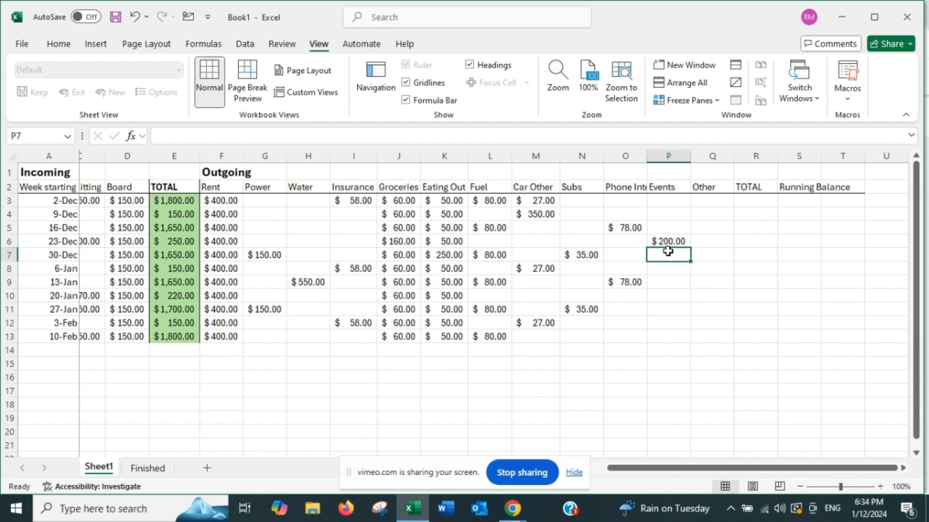
text(100)
key(Return)
key(Right)
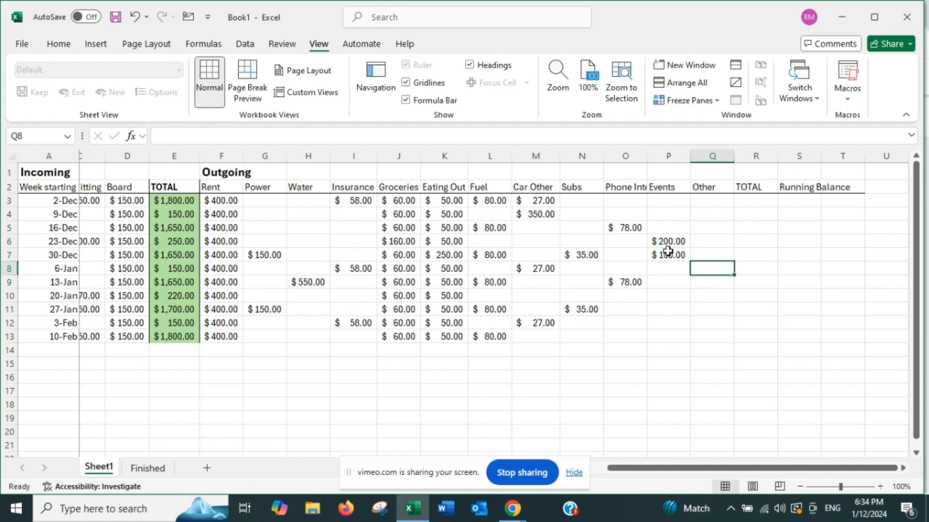
- Enter the Events amount for the week starting 10-Feb in P13 as the formula =150+250+300+50+100
key(Left)
key(Down)
key(Down)
key(Down)
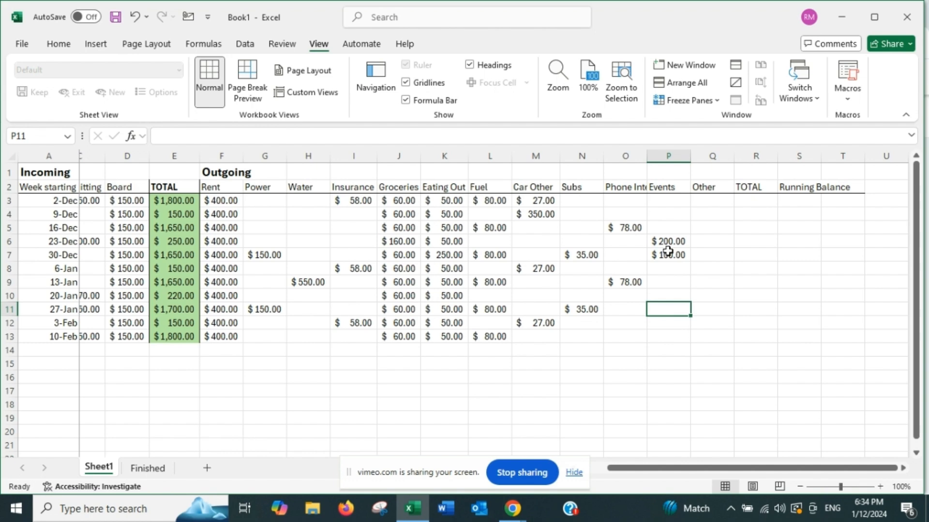
key(Down)
key(Down)
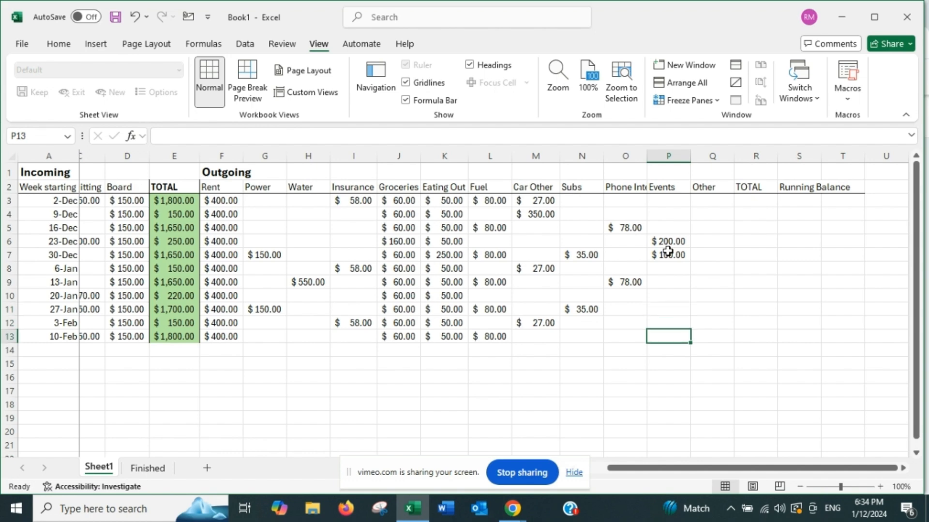
text(=)
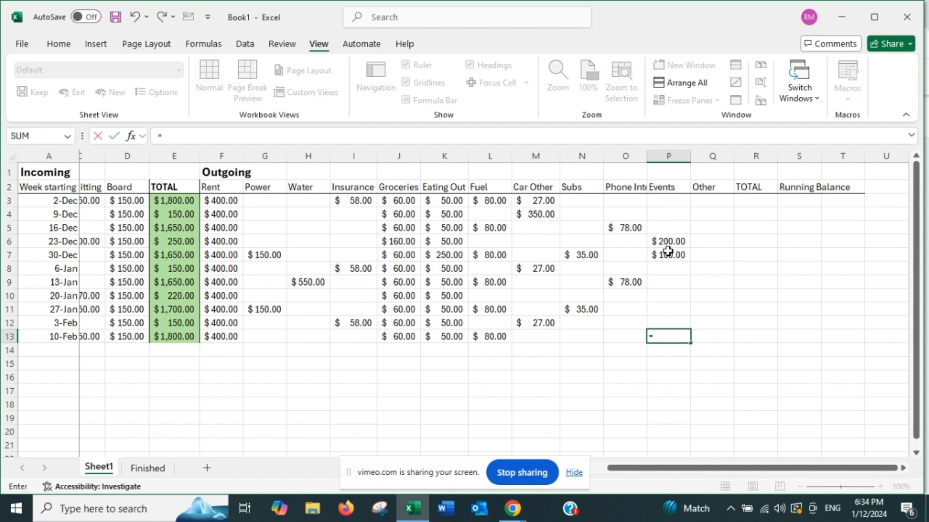
text(150+250+300)
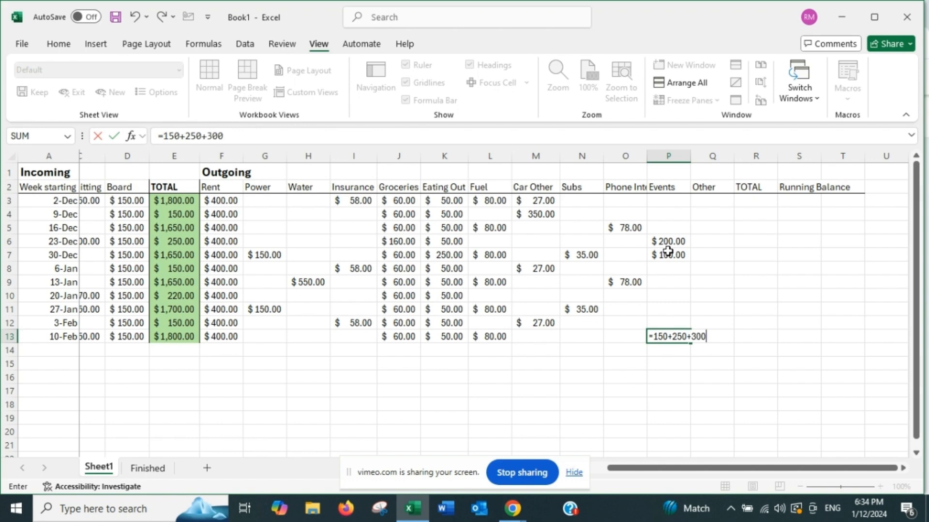
text(+50+100)
key(Return)
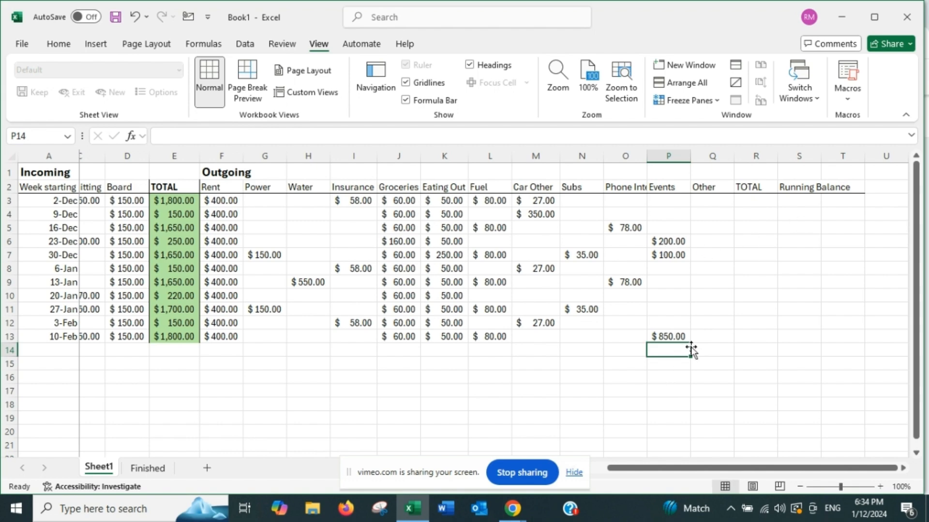
- Attach a note to the 10-Feb Events amount in P13
right_click(666, 333)
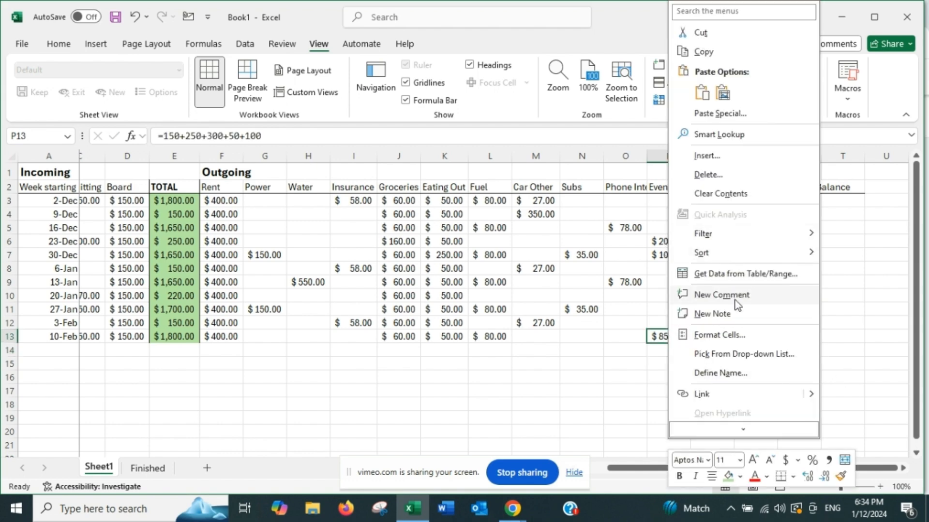
click(718, 317)
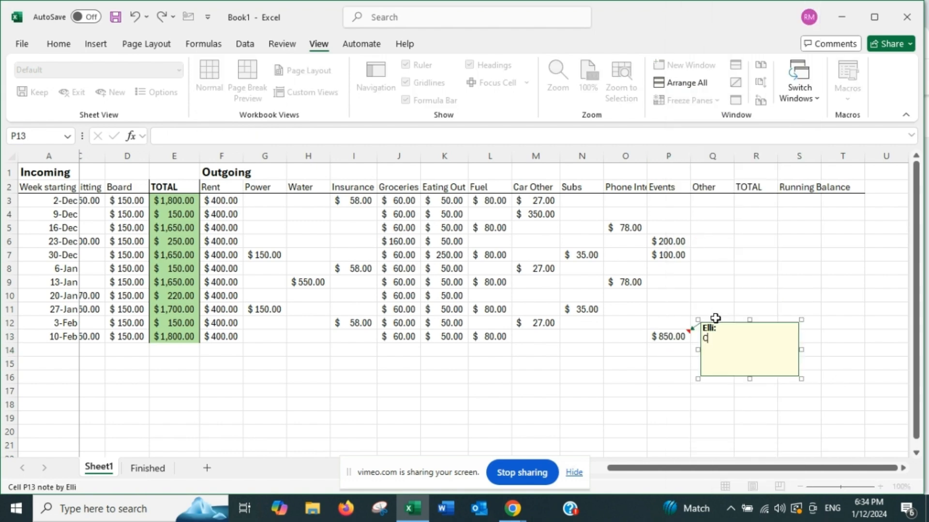
click(743, 279)
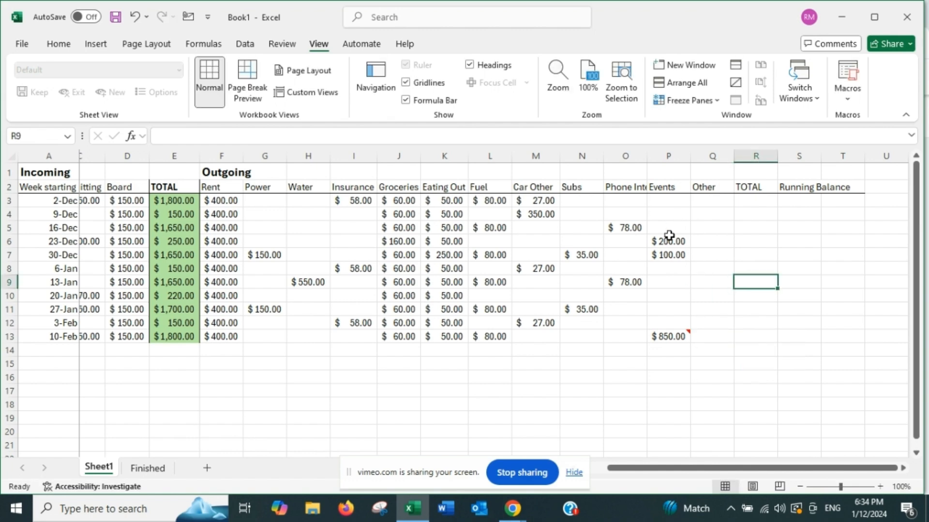
- Attach a note reading "Christmas" to the 23-Dec Events amount in P6
right_click(667, 242)
click(716, 370)
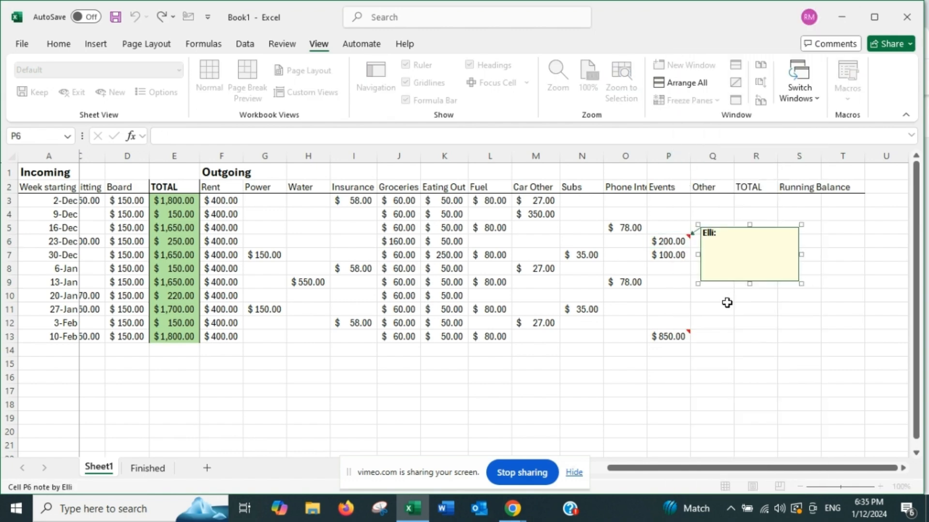
text(Christmas)
click(730, 323)
- Attach a note reading "New Years" to the 30-Dec Events amount in P7
right_click(679, 257)
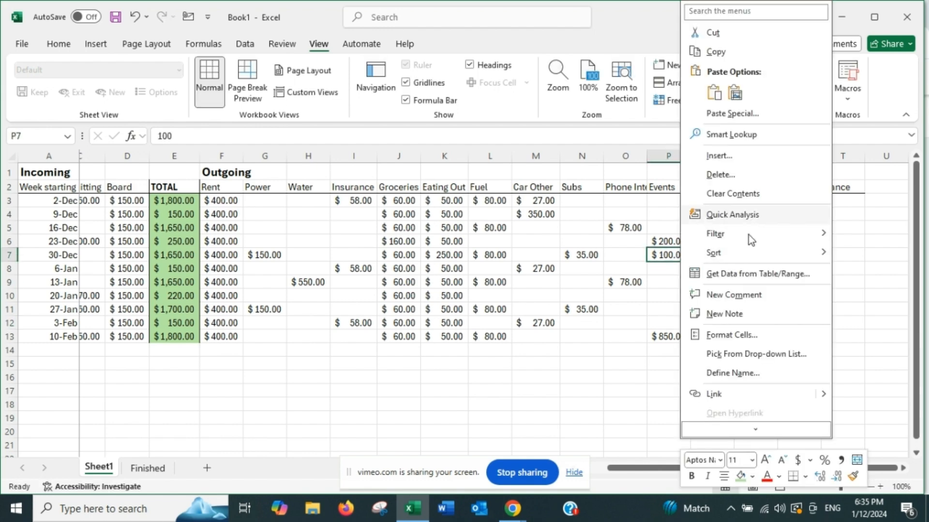
click(726, 313)
text(New)
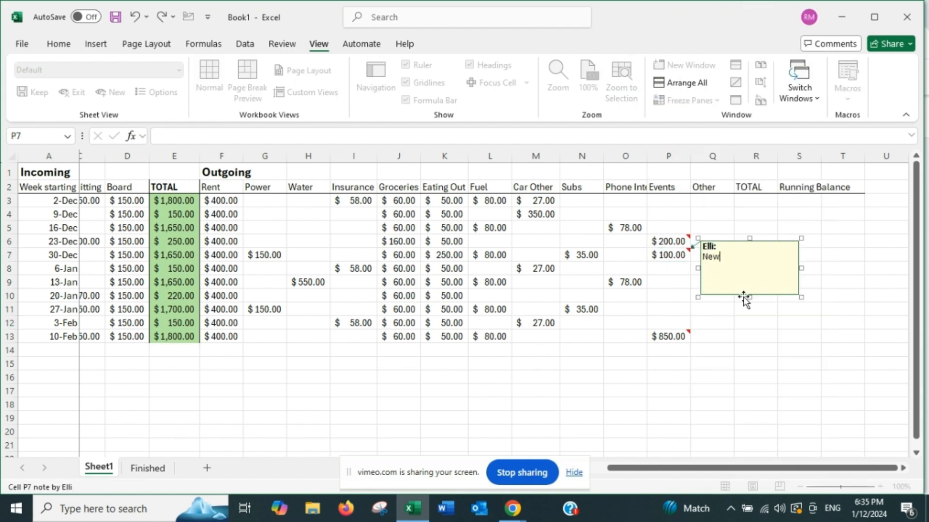
text( Years)
click(737, 345)
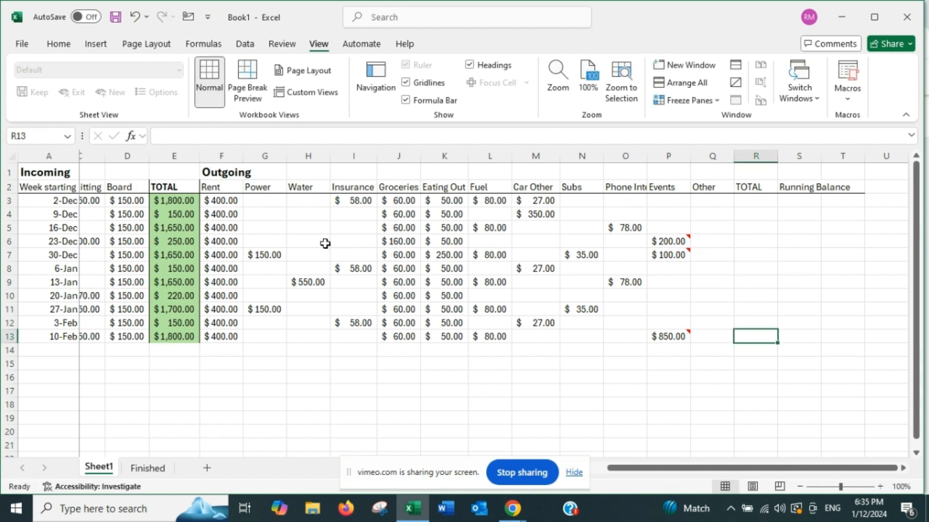
- Change the Groceries amounts to 60 for the week starting 23-Dec in J6 and 160 for 16-Dec in J5
click(410, 244)
text(6)
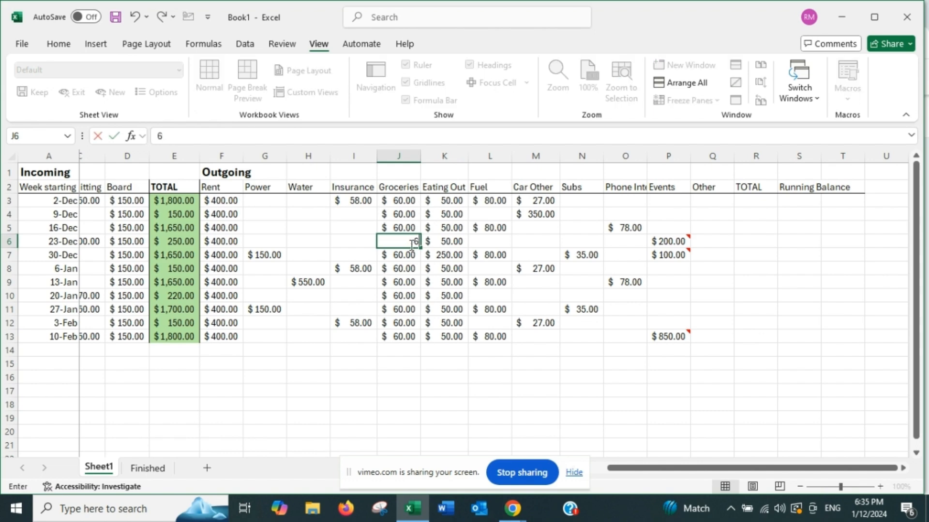
text(0)
key(Up)
text(160)
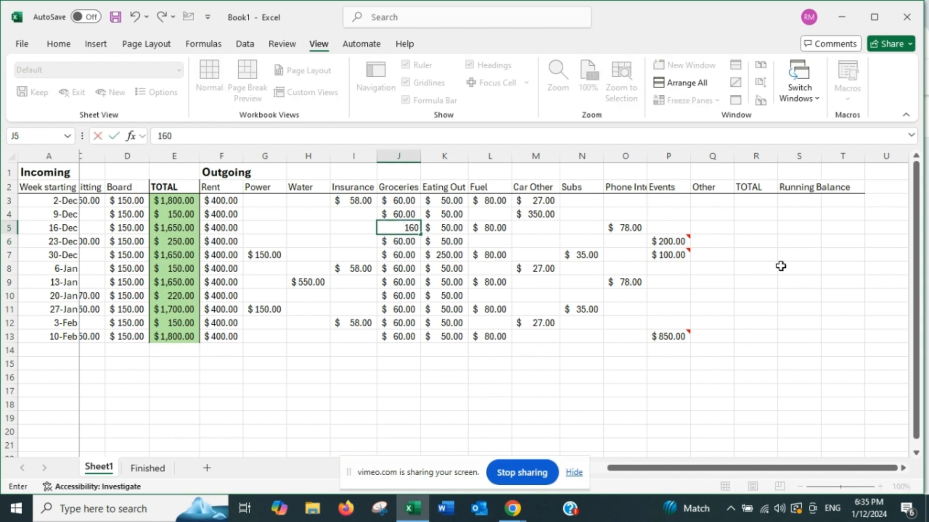
click(802, 256)
- Move the 23-Dec Events amount and its note from P6 to the 9-Dec week in P4
right_click(683, 241)
click(725, 104)
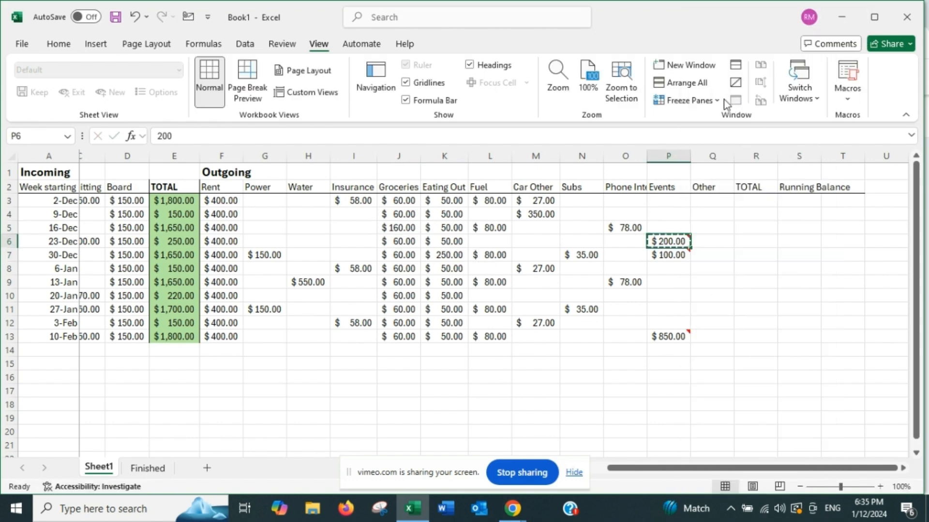
click(673, 213)
key(Return)
click(731, 282)
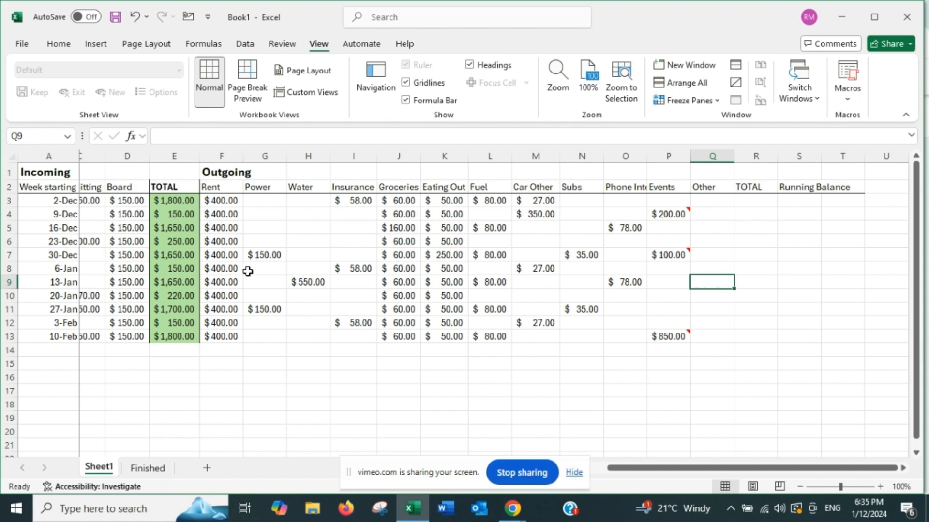
- Enter an Other amount of 75 for the week starting 6-Jan in Q8
click(721, 266)
text(75)
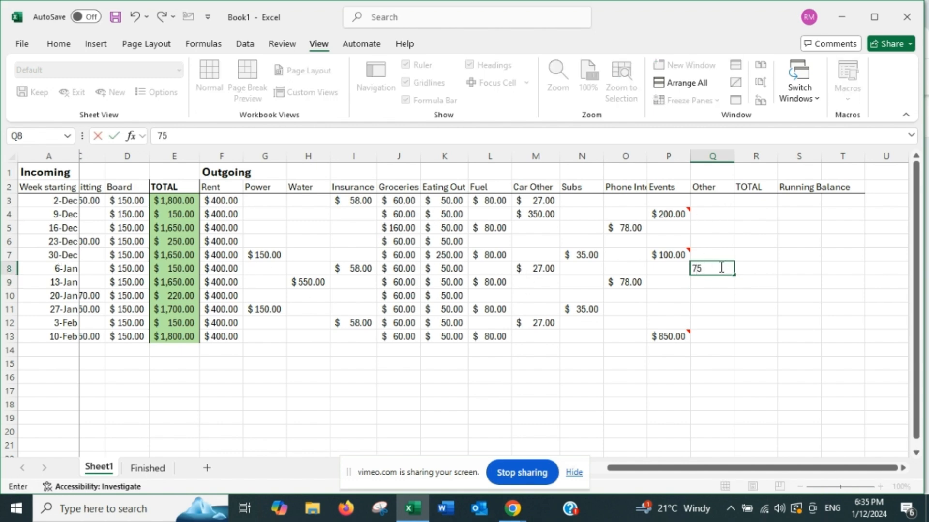
key(Return)
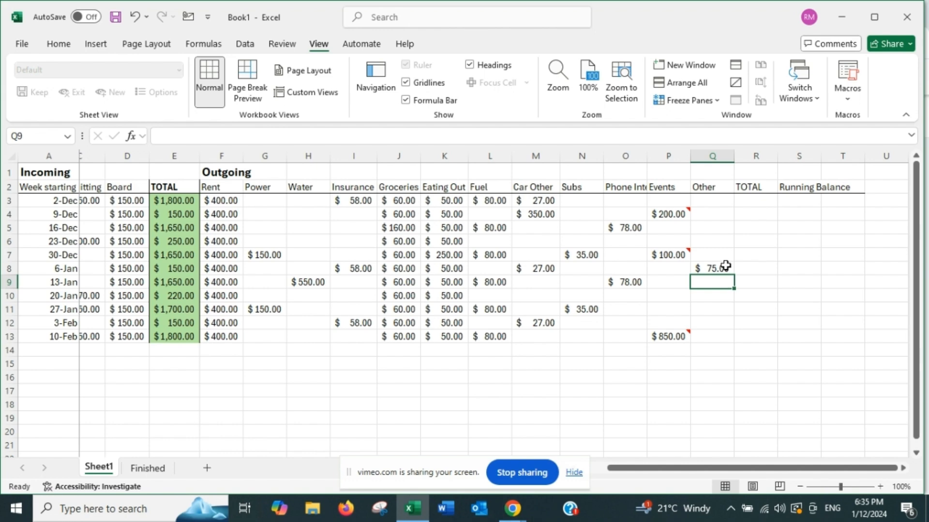
key(Down)
key(Down)
key(Down)
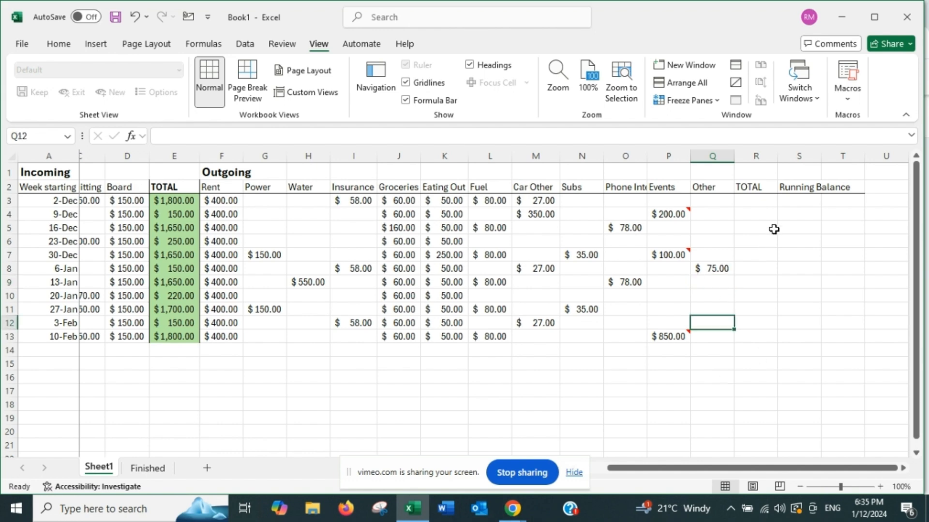
- Total the 2-Dec outgoing expenses in R3 by adding every cell from F3 to Q3 individually with plus signs
click(767, 204)
text(=)
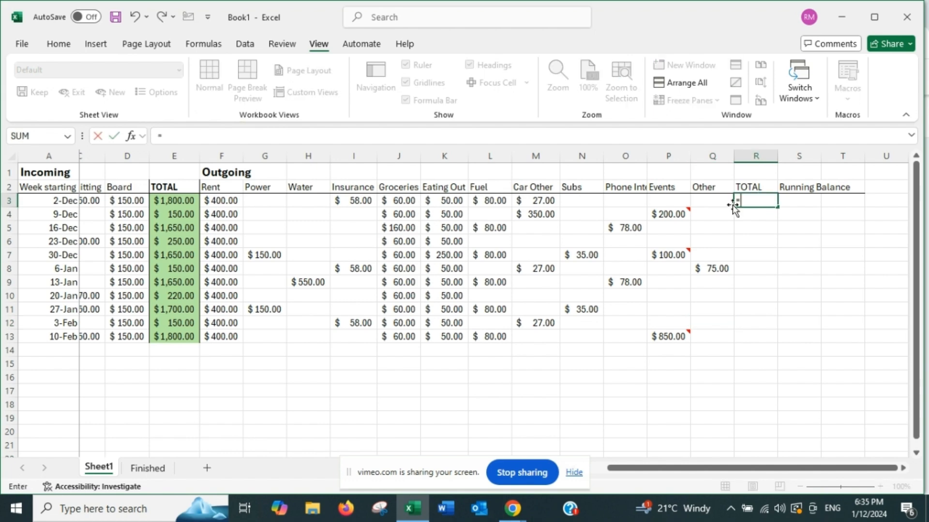
click(232, 200)
text(+)
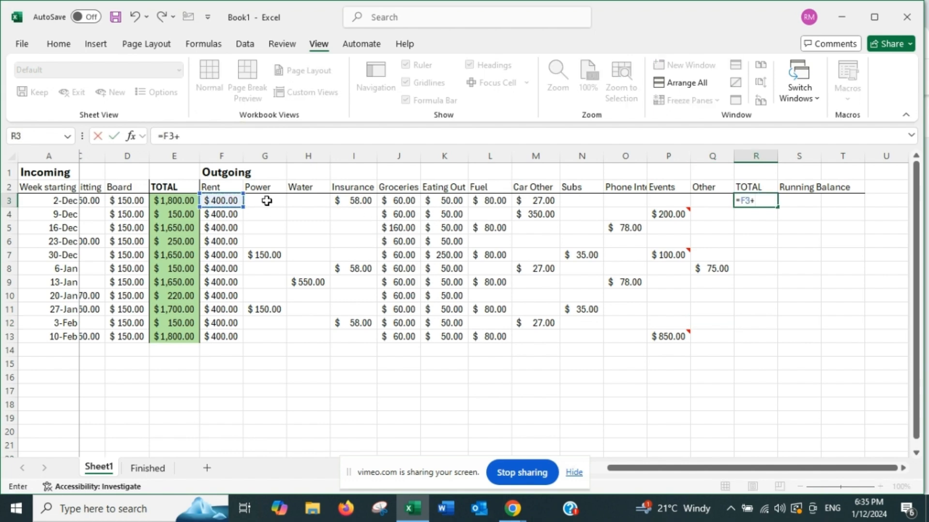
click(265, 199)
text(+)
click(320, 200)
text(+)
click(356, 201)
text(+)
click(400, 202)
text(+)
click(447, 202)
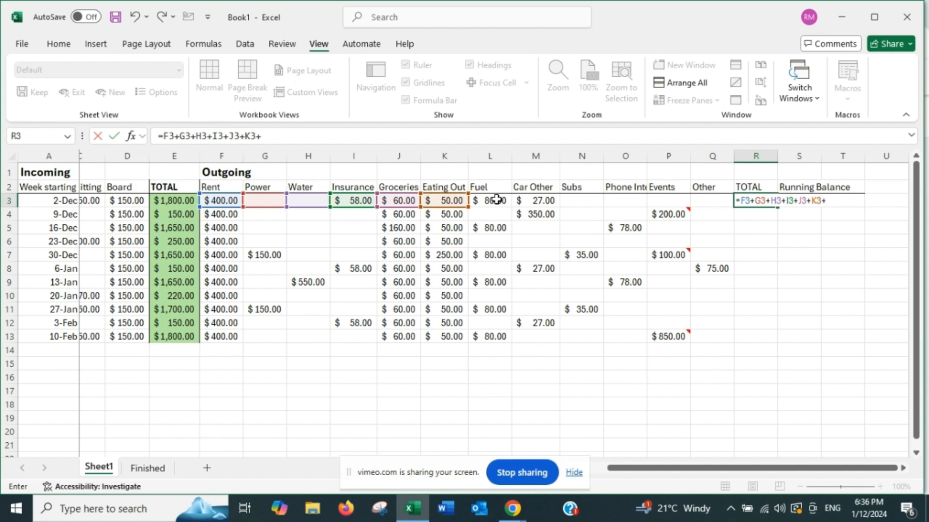
text(+)
click(499, 201)
text(+)
click(544, 203)
text(+)
click(595, 203)
text(+)
click(647, 206)
text(+)
click(669, 202)
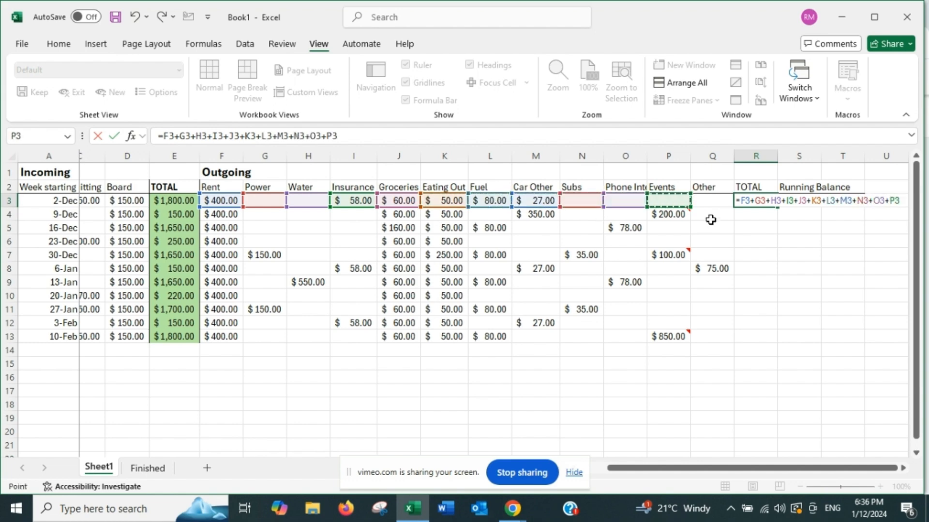
text(+)
click(712, 202)
key(Return)
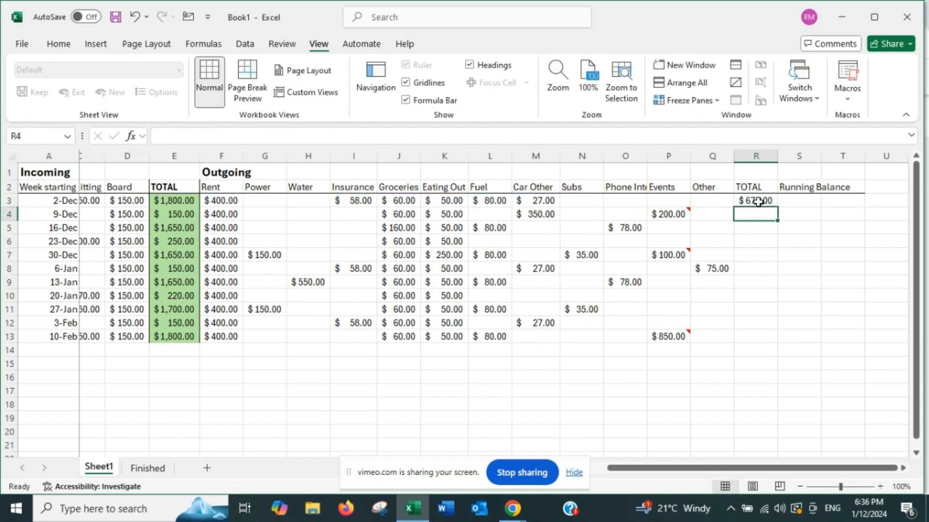
- Fill the outgoing TOTAL formula from R3 down to R13 and fit column R's width to its amounts
click(758, 201)
drag(777, 207, 774, 342)
click(750, 405)
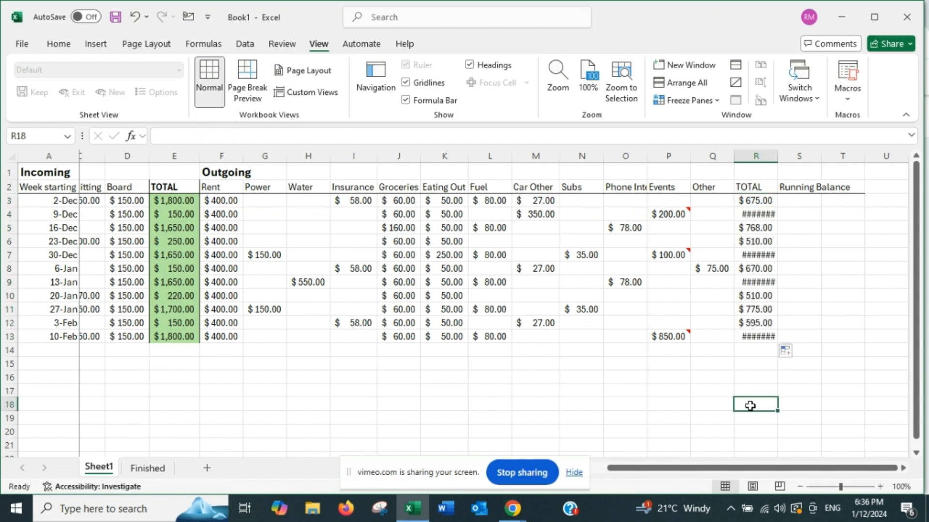
double_click(776, 152)
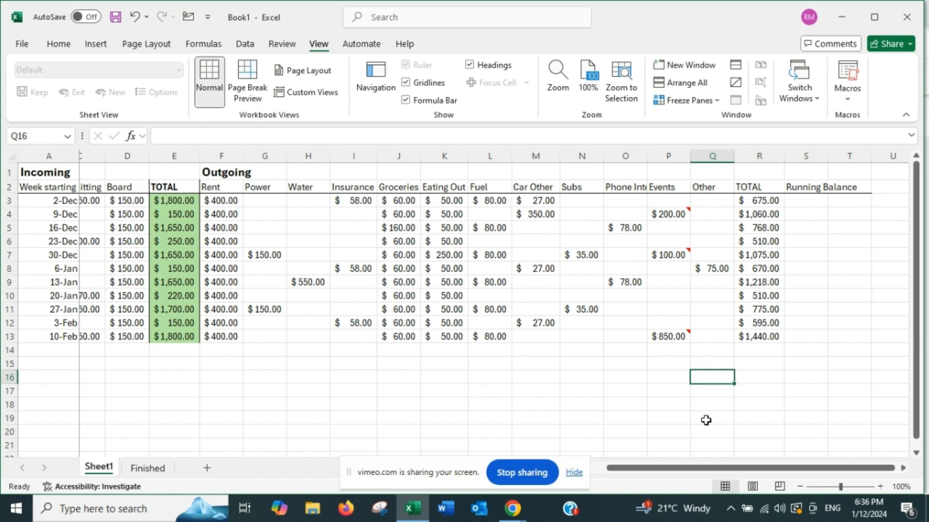
- Add left and right borders to the outgoing TOTAL column R2:R13 and make its header in R2 bold
drag(769, 186, 769, 336)
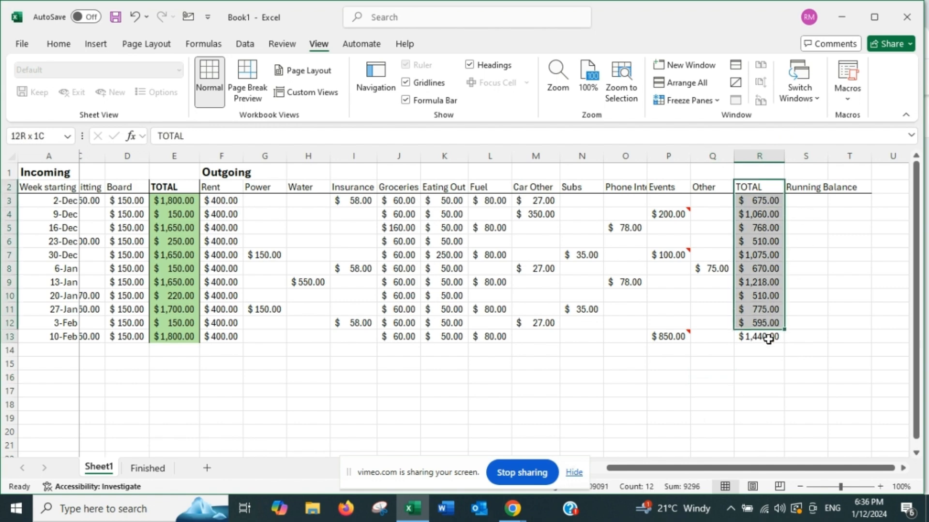
click(69, 45)
click(167, 92)
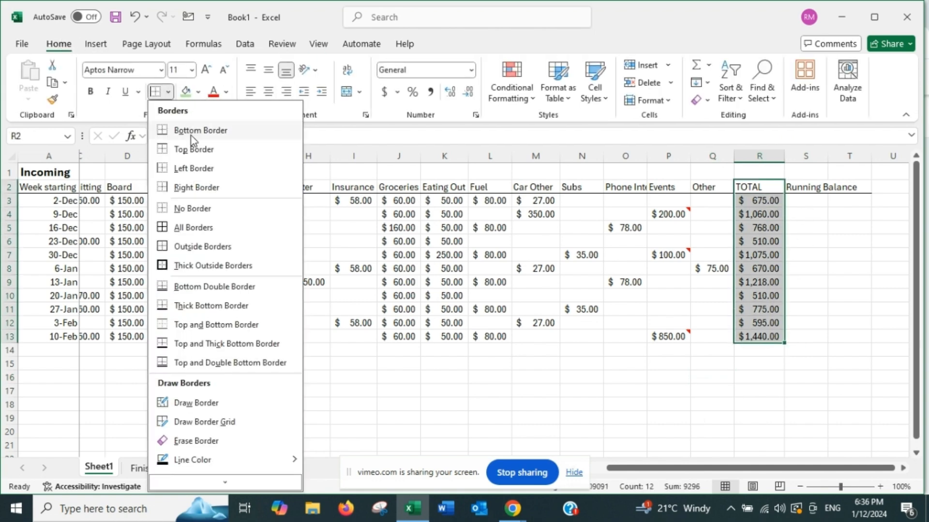
click(184, 187)
click(754, 191)
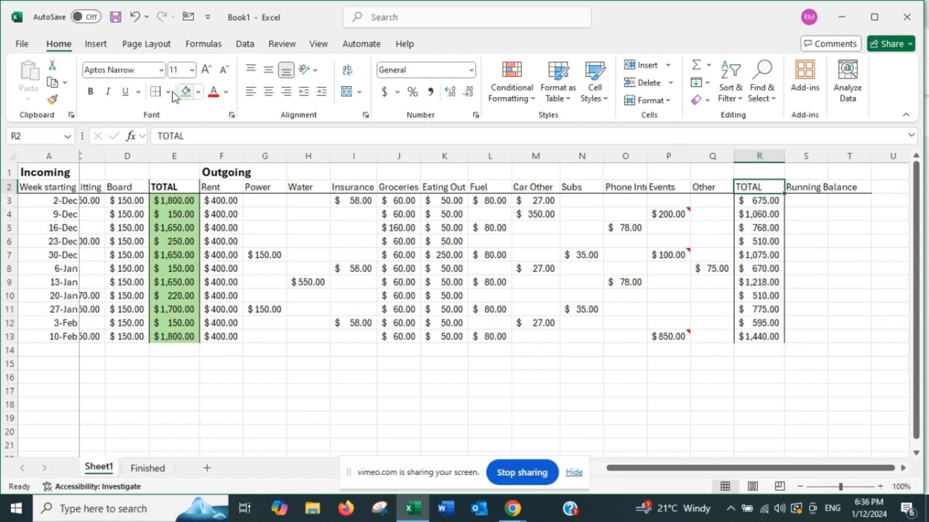
click(90, 92)
click(697, 403)
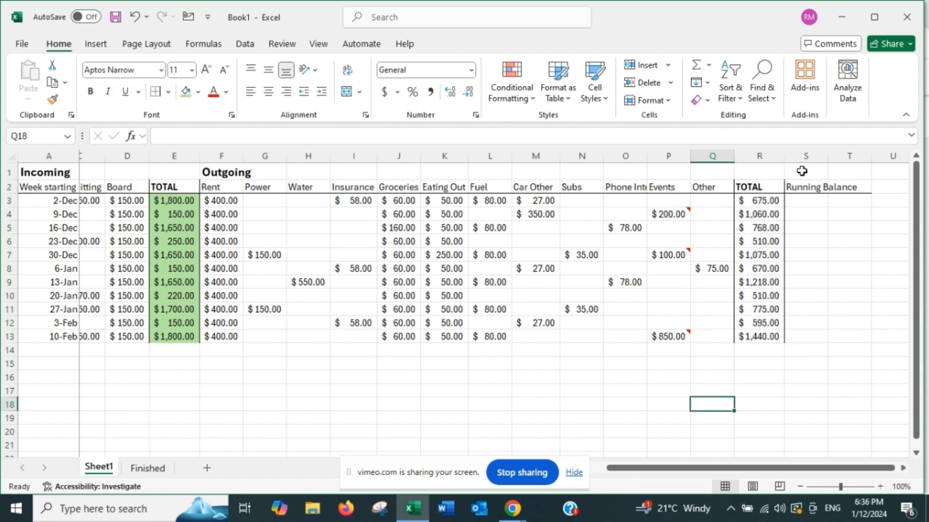
click(776, 172)
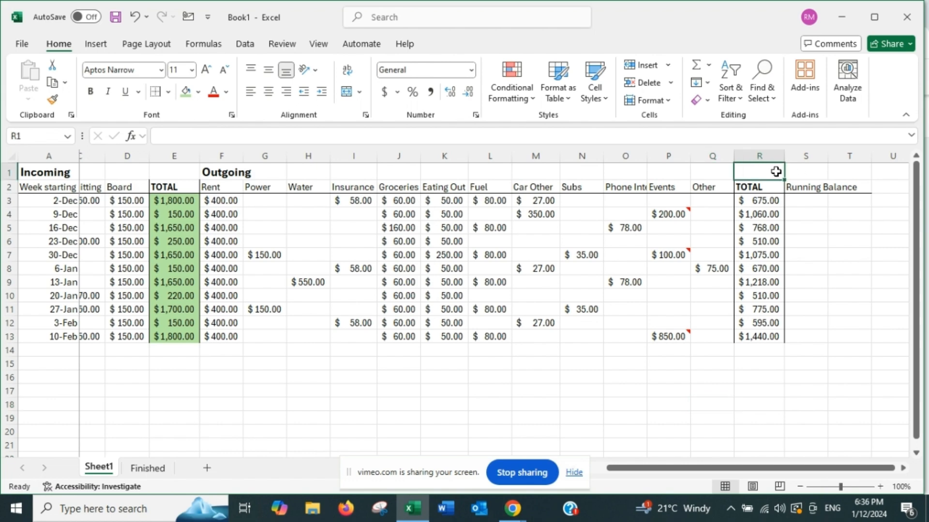
- Enter the label Opening Balance in R1, capitalising its first letter
text(opening Bala)
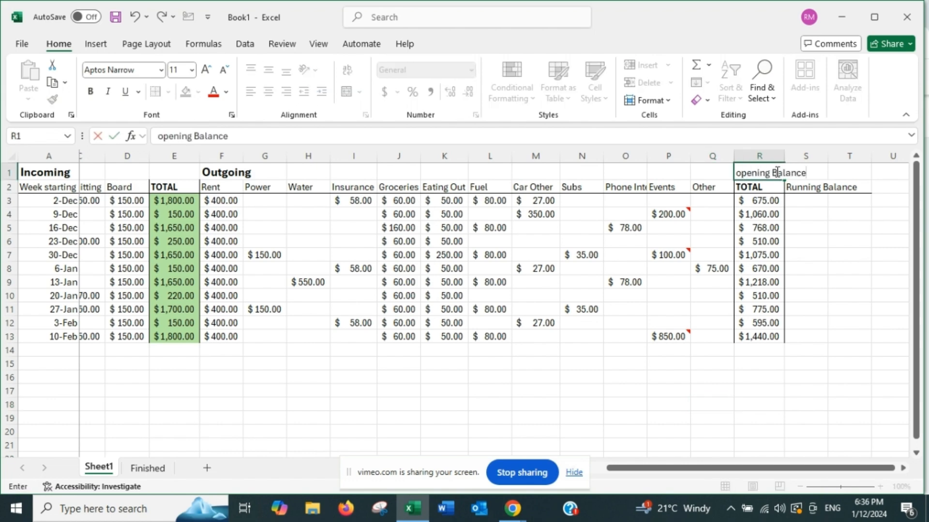
text(nce)
click(742, 172)
key(BackSpace)
text(O)
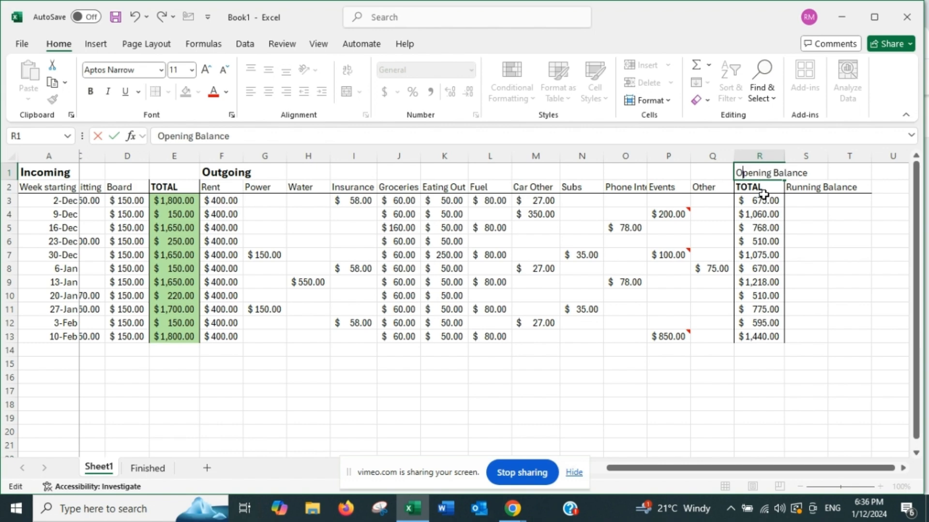
click(788, 391)
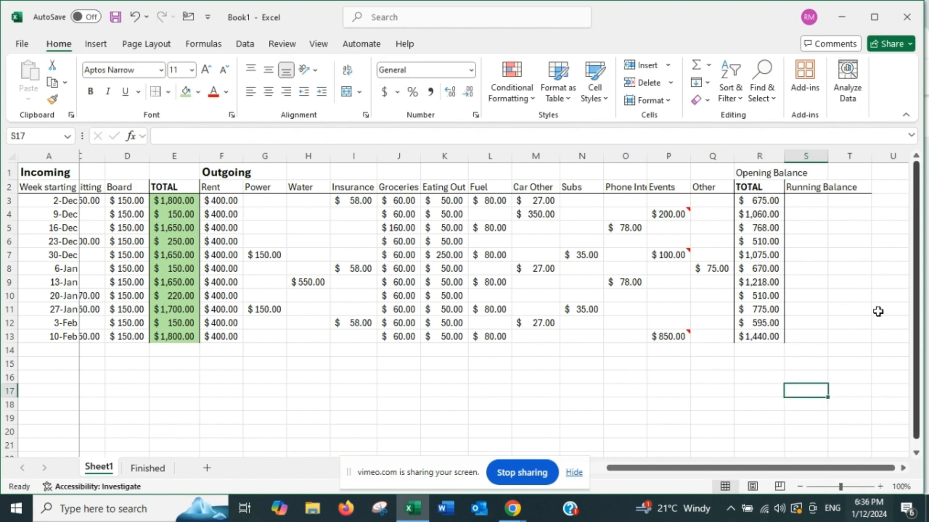
- Enter an opening balance of 342 in T1 and format it with the accounting dollar format
click(844, 174)
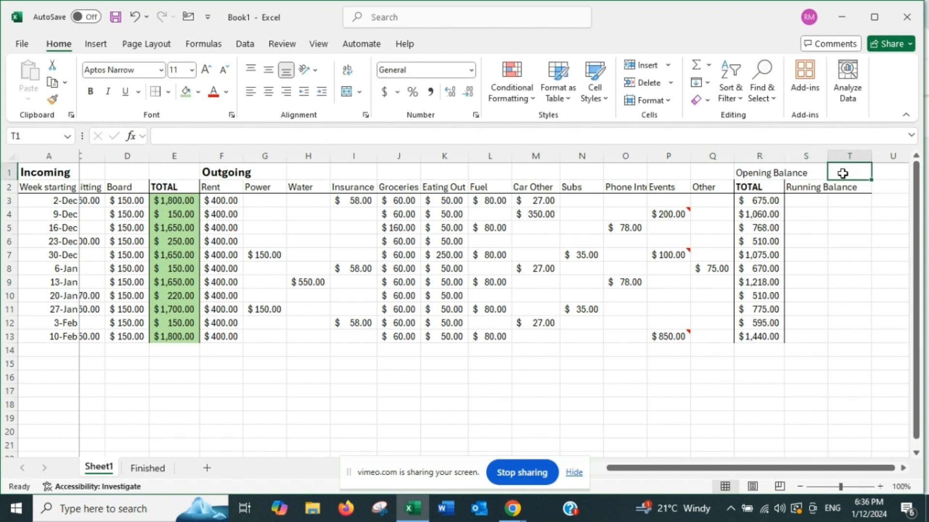
double_click(843, 174)
text(342)
click(811, 268)
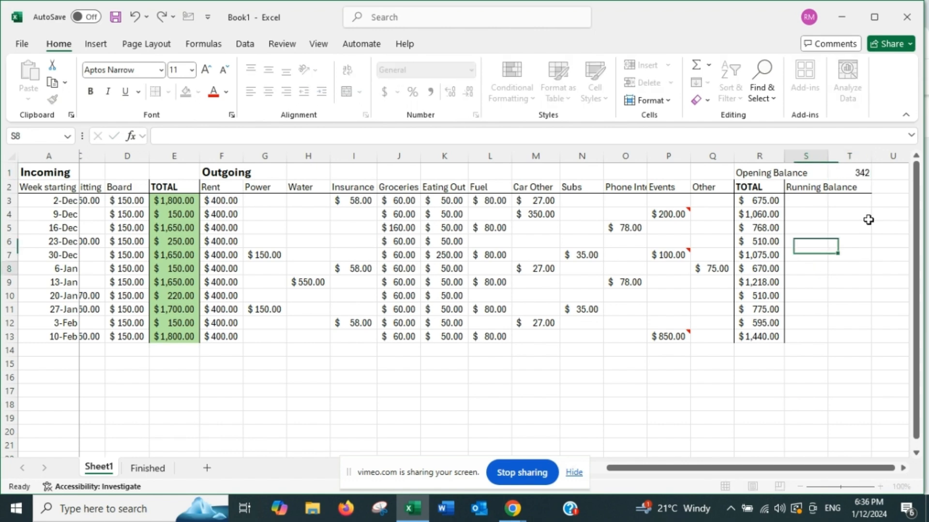
click(846, 173)
click(384, 91)
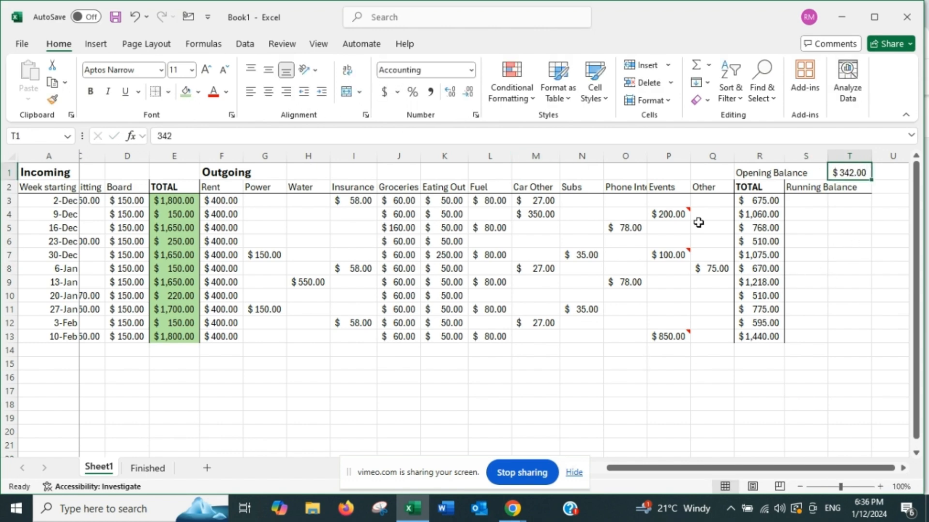
- Make the Opening Balance cells R1:T1 bold and add a bottom border beneath them
drag(748, 174, 851, 173)
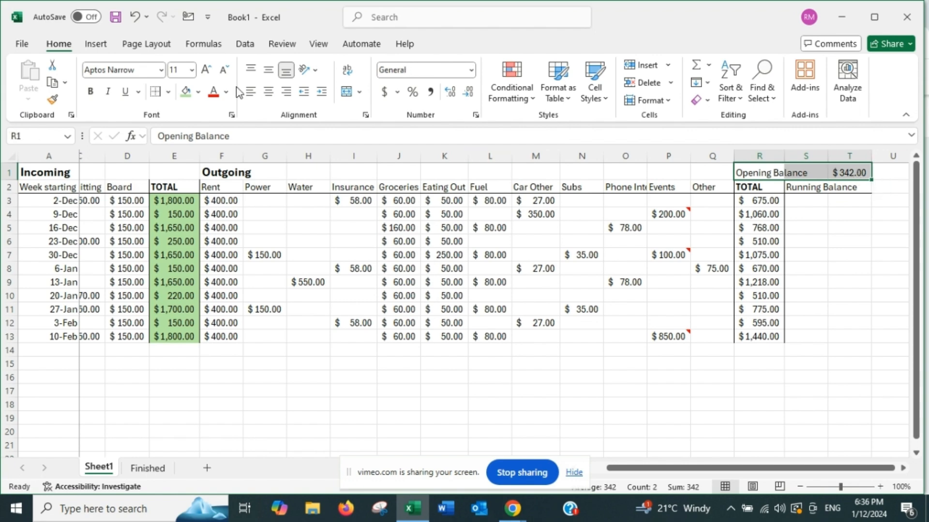
click(90, 91)
click(167, 92)
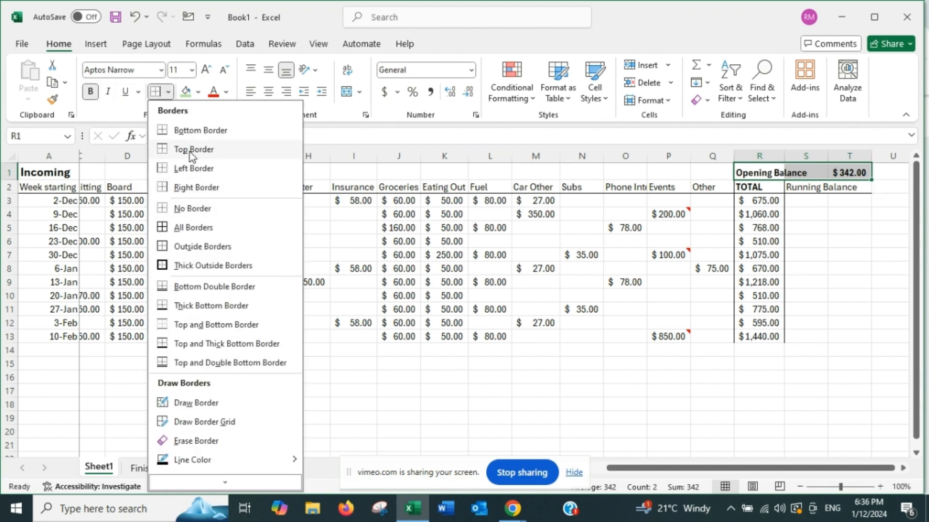
click(188, 131)
click(866, 312)
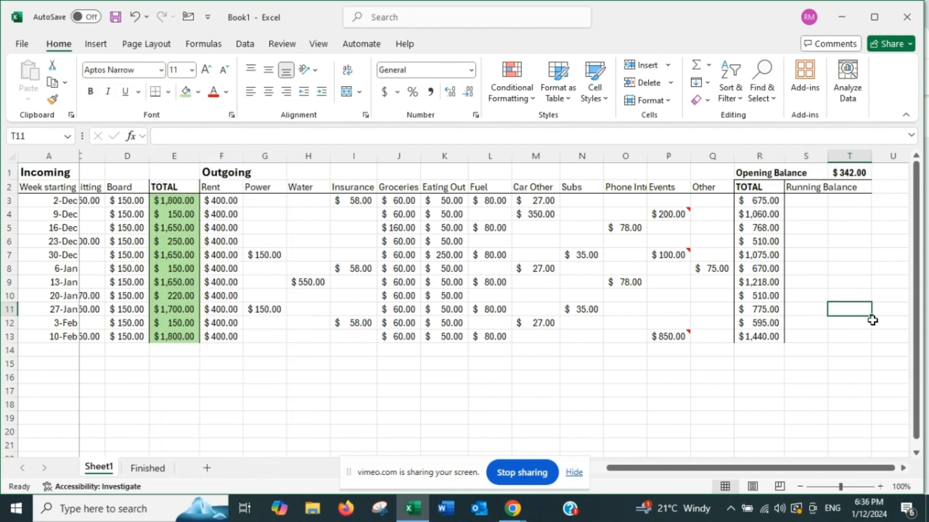
- Calculate the 2-Dec running balance in S3 with the formula =T1+E3-R3
click(801, 201)
text(=)
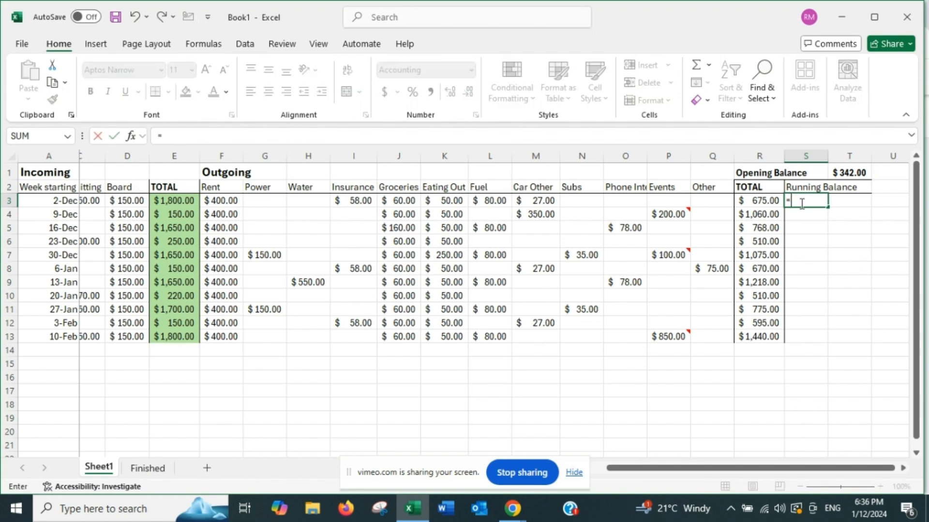
click(850, 173)
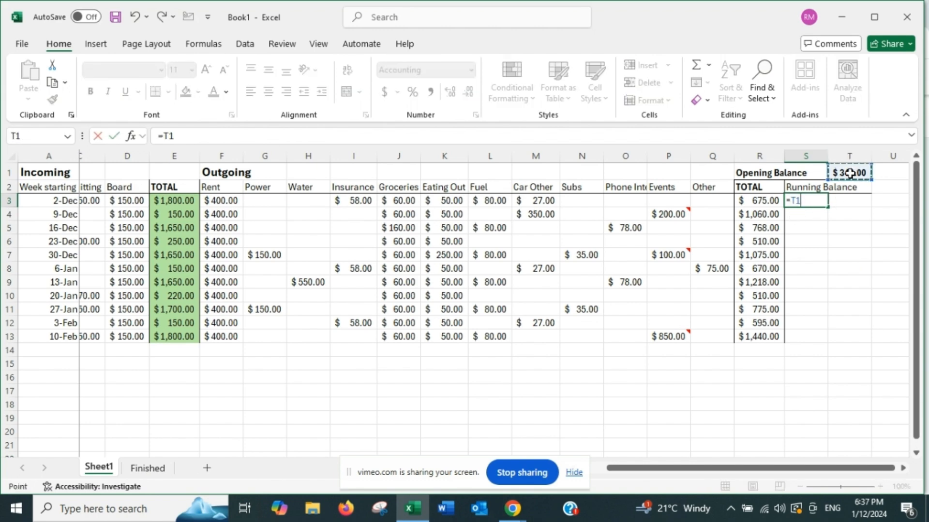
text(+)
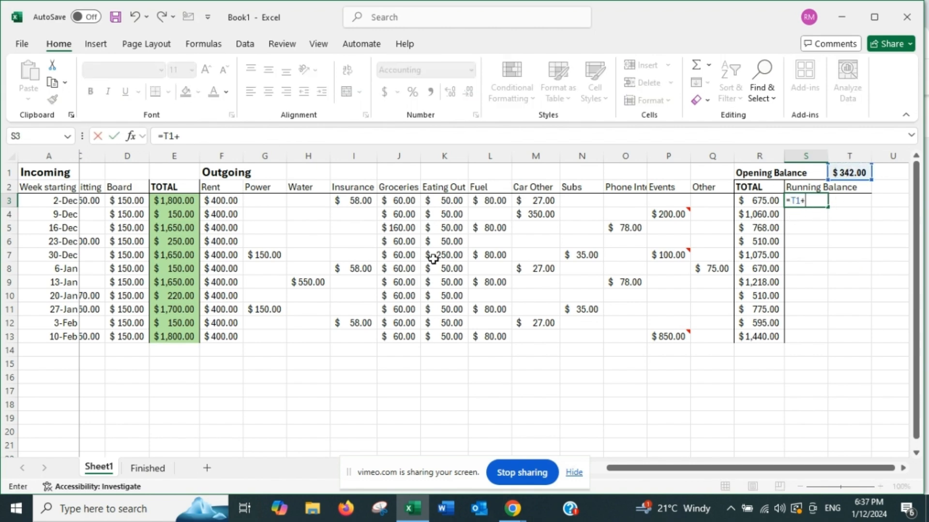
click(183, 199)
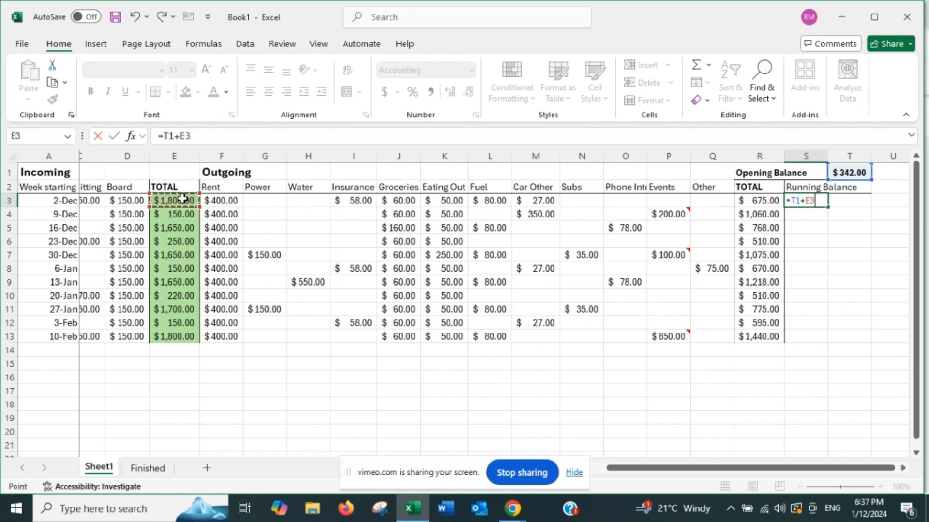
text(-)
click(764, 198)
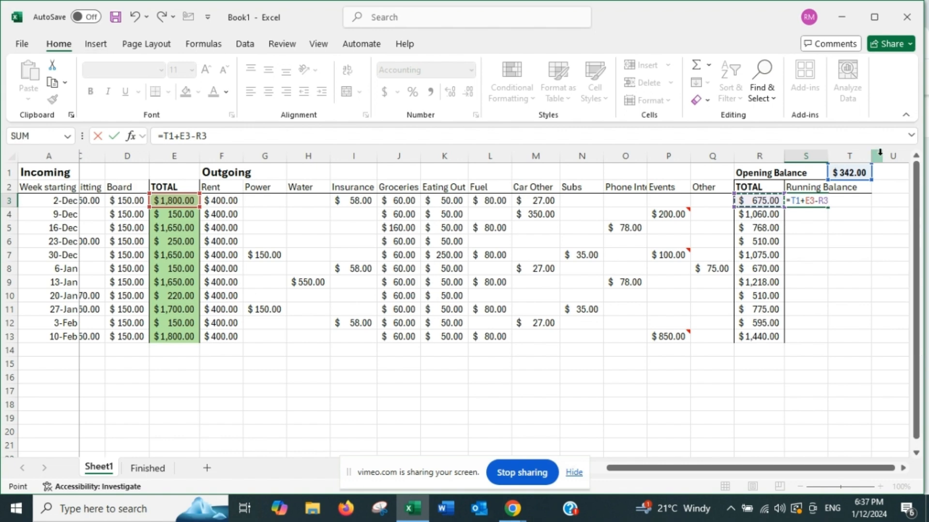
key(Return)
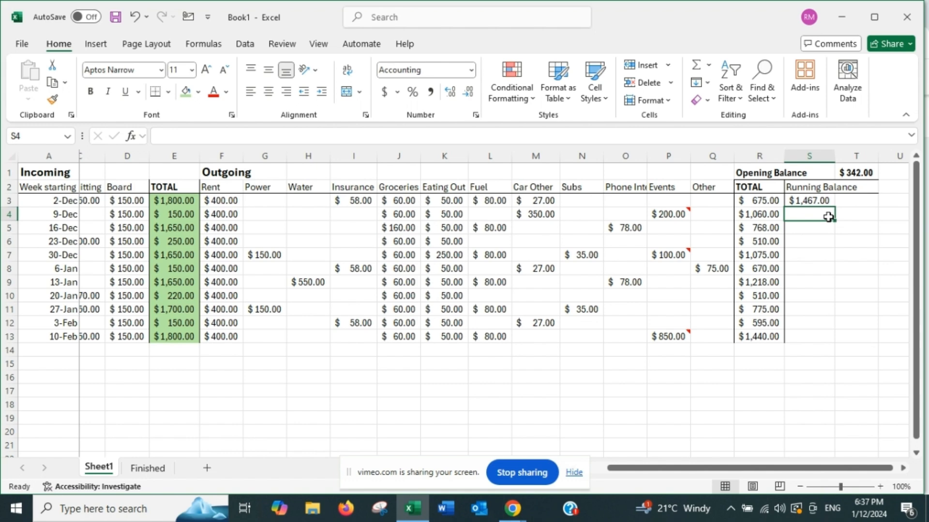
- Calculate the 9-Dec running balance in S4 with =S3+E4-R4 and fill the formula down to S13
text(=)
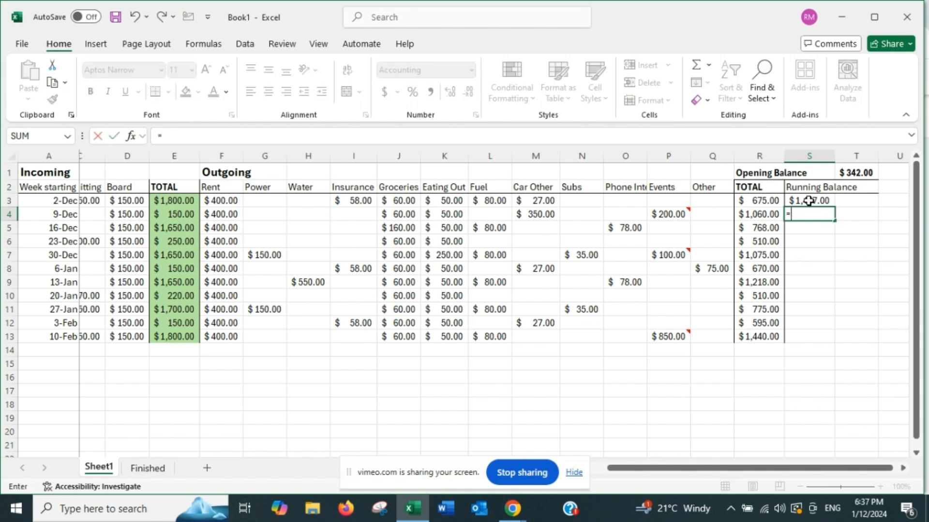
click(809, 200)
text(+)
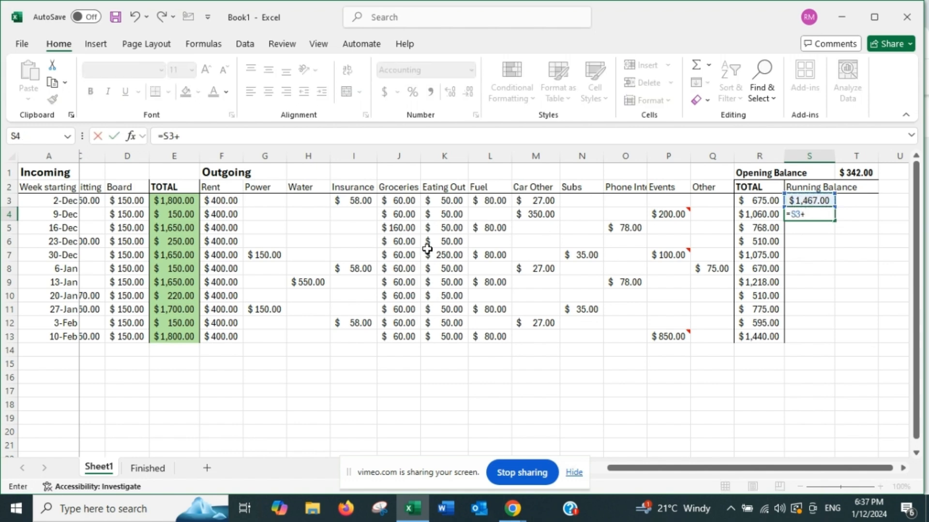
click(178, 216)
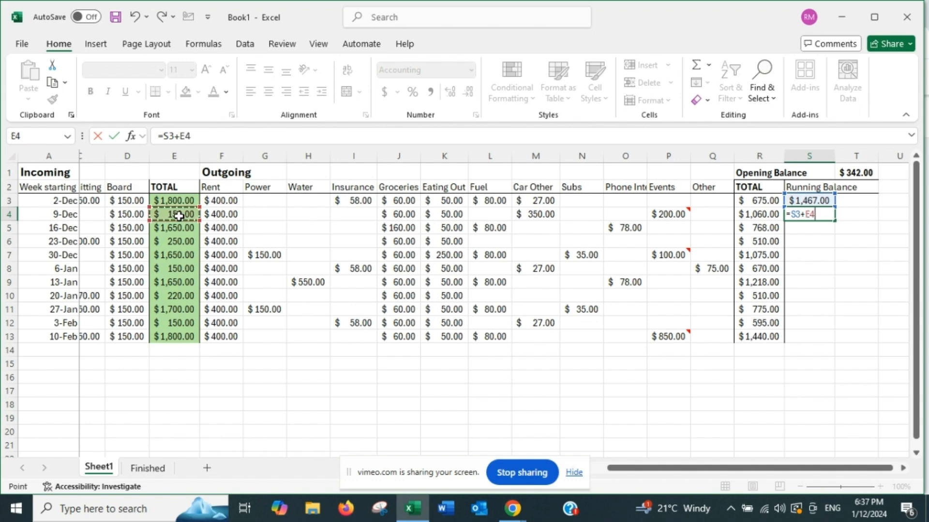
text(-)
click(758, 216)
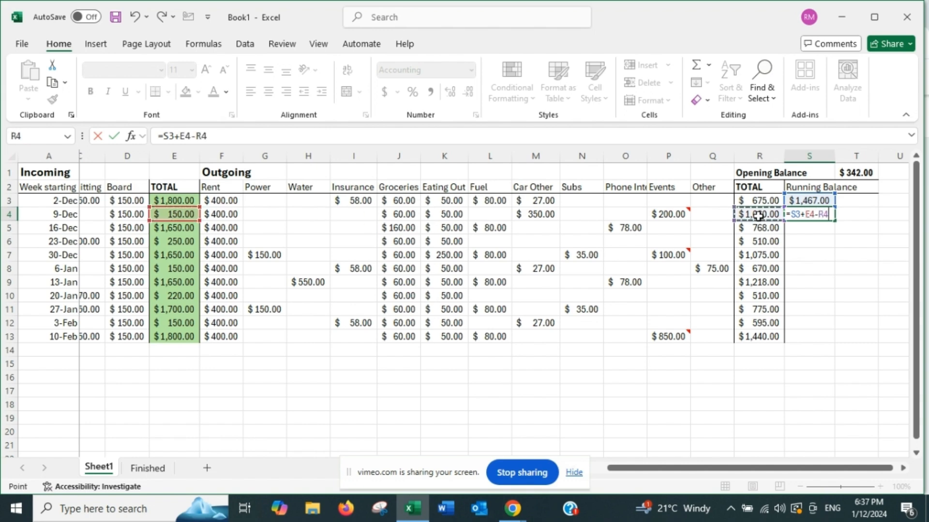
key(ctrl+Return)
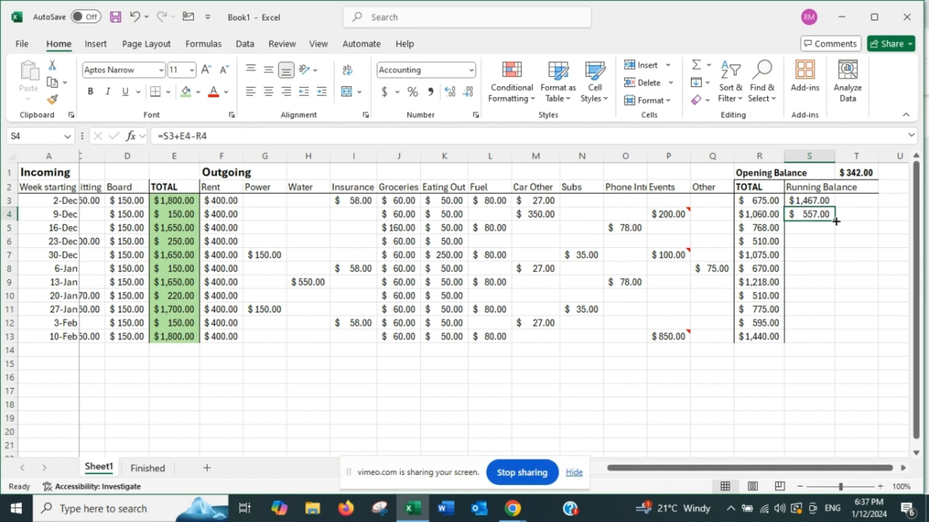
drag(835, 221, 833, 340)
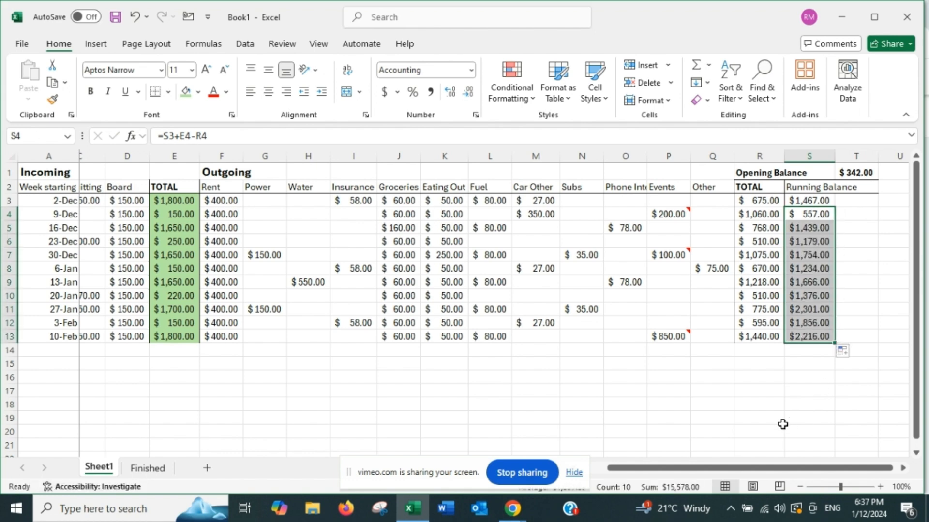
click(783, 424)
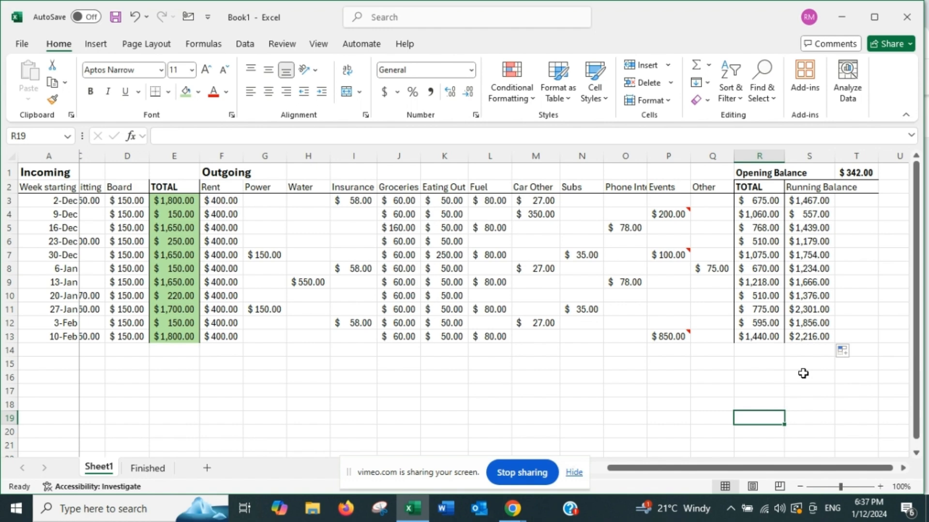
- Shade the outgoing TOTAL amounts in R3:R13 with a light orange fill
click(754, 199)
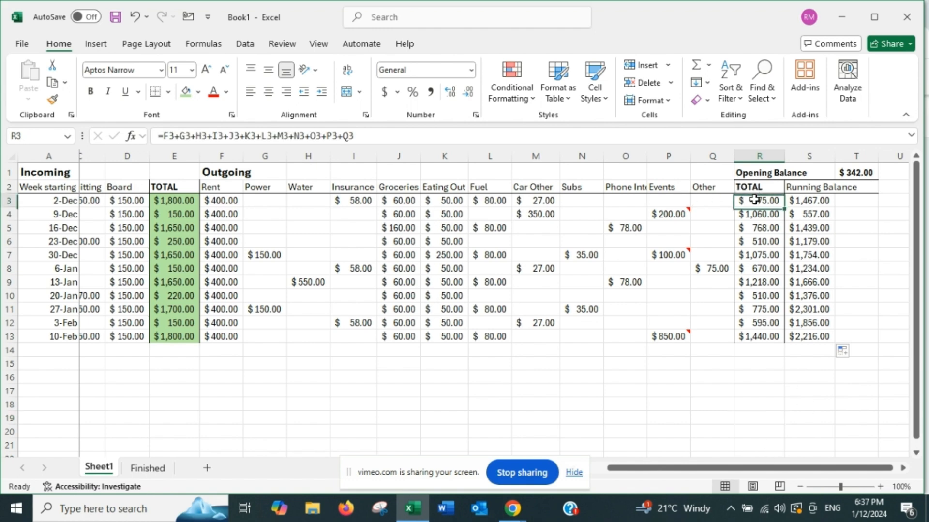
drag(755, 200, 760, 336)
click(197, 92)
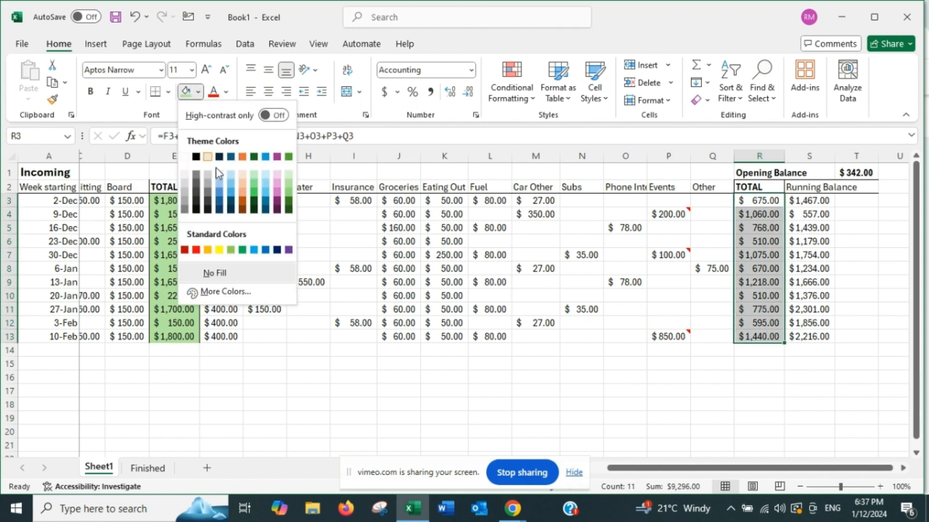
click(245, 188)
click(747, 416)
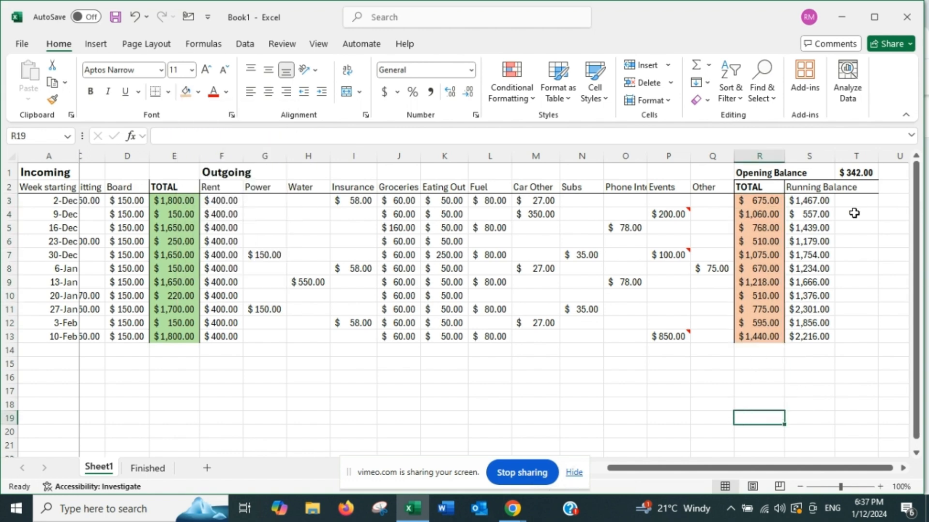
- Make the Running Balance header in S2 bold
click(822, 190)
click(89, 92)
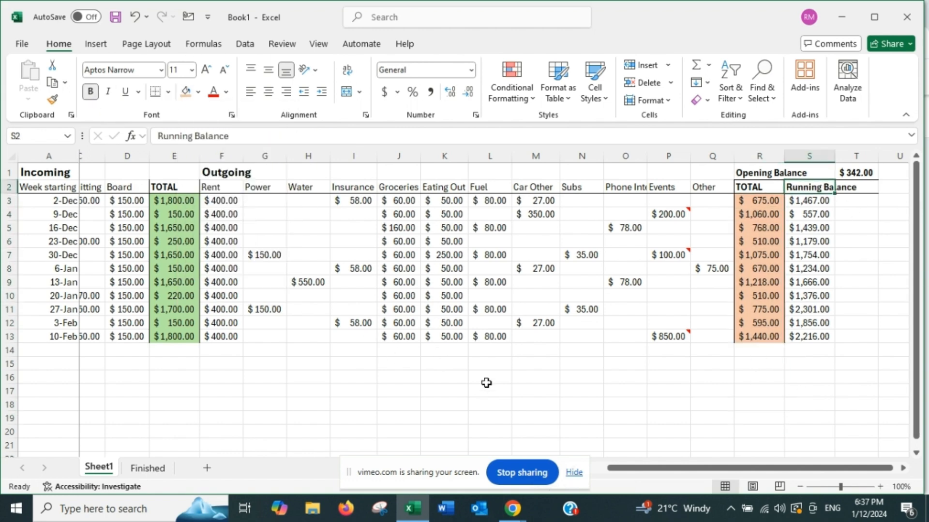
click(489, 417)
drag(742, 471, 709, 442)
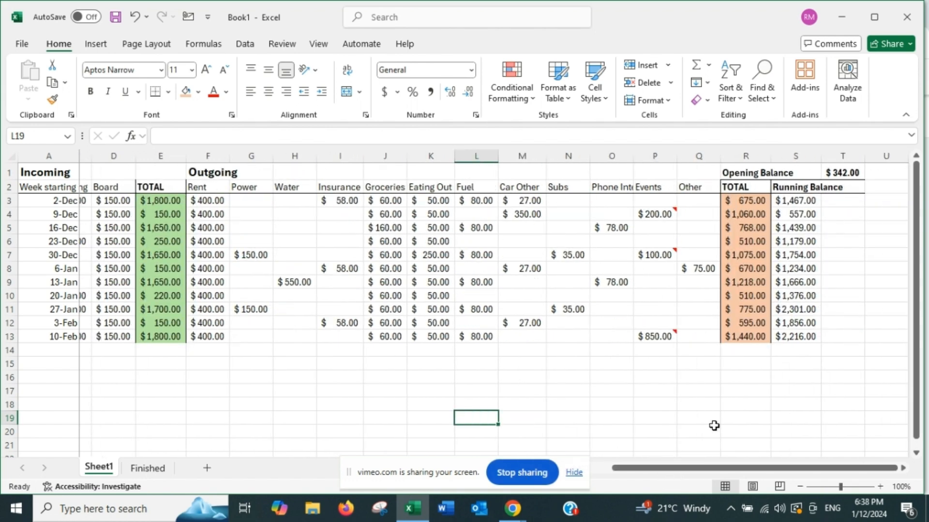
click(764, 410)
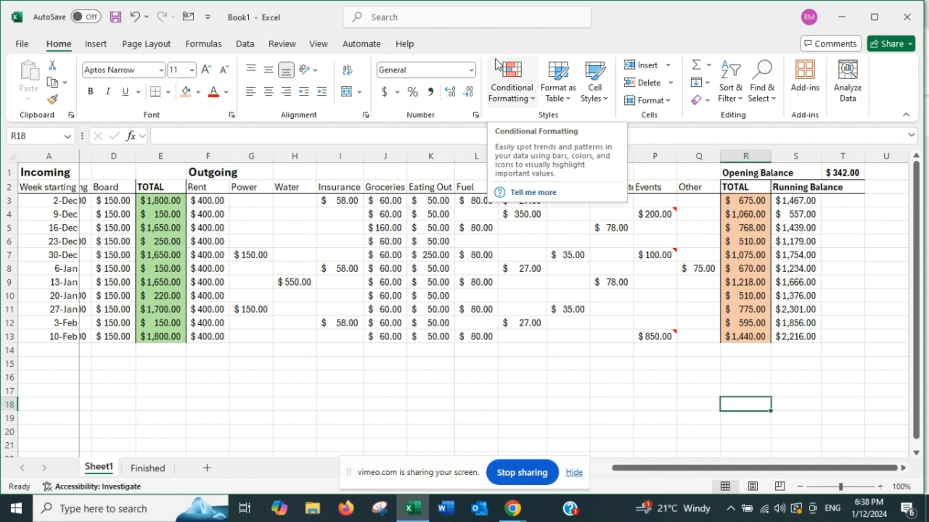
click(504, 402)
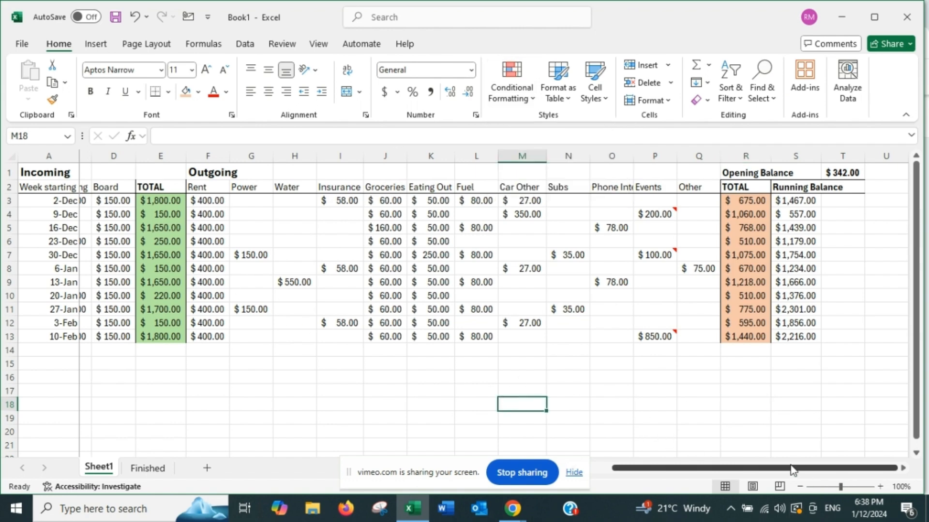
drag(792, 470, 822, 465)
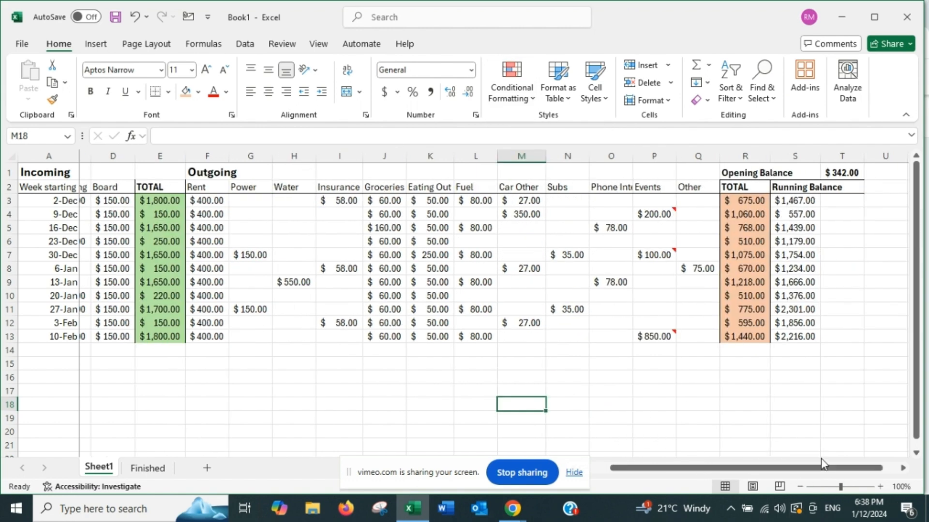
- Enter a Car Other amount of 700 for the week starting 16-Dec in M5 and check the running balances in S6 and S13
click(522, 229)
text(700)
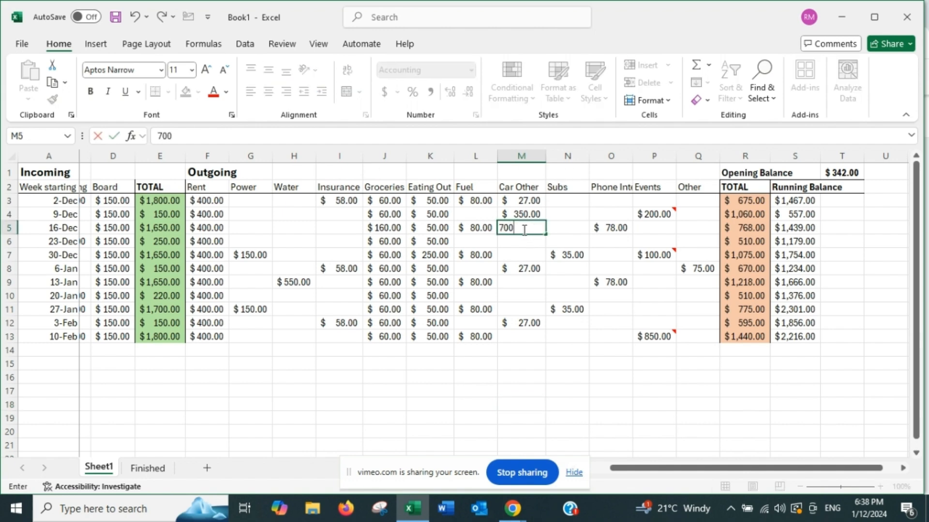
key(Tab)
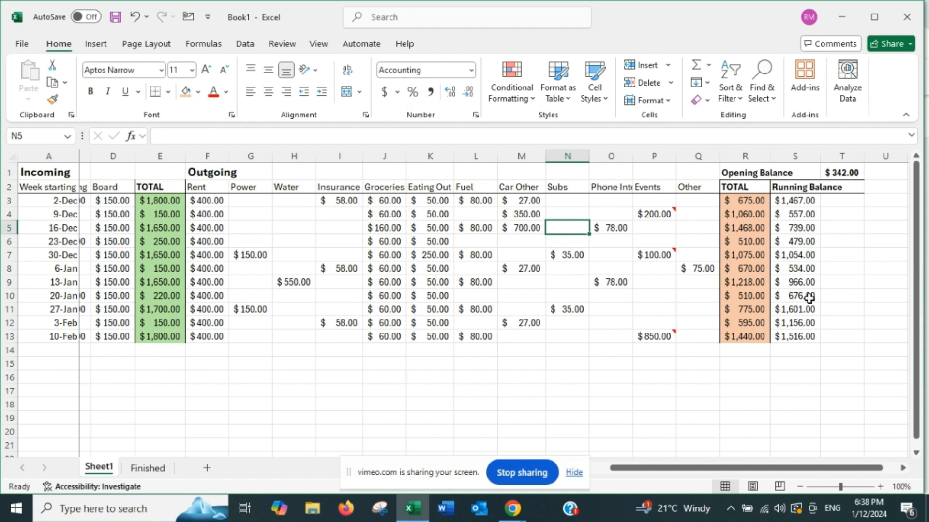
click(807, 244)
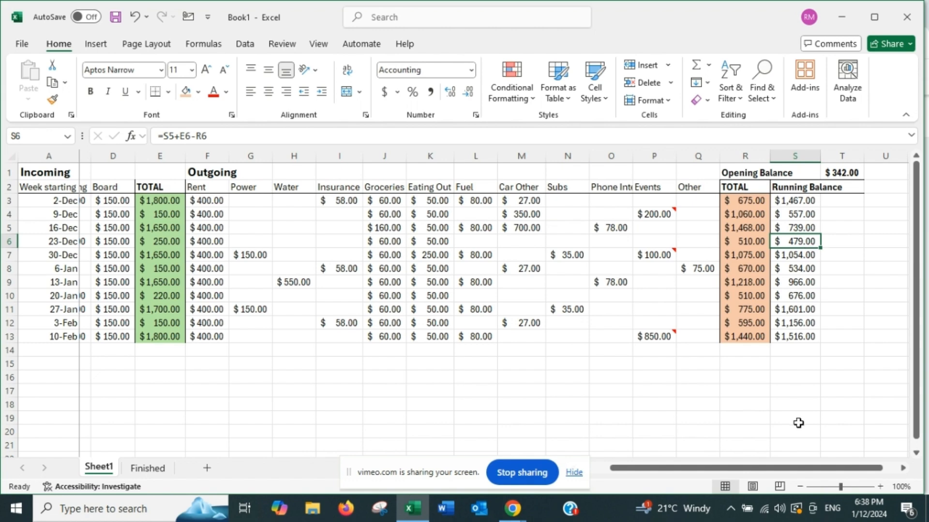
click(758, 399)
click(804, 337)
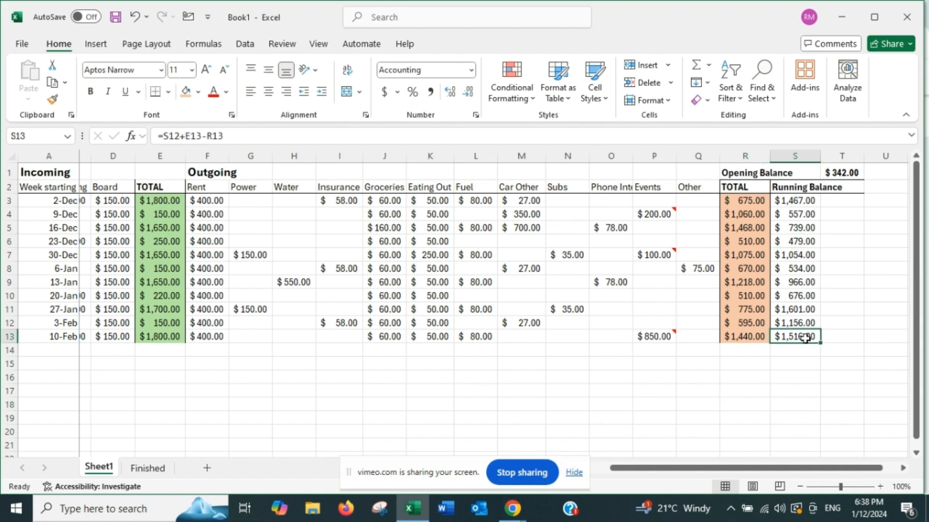
click(787, 381)
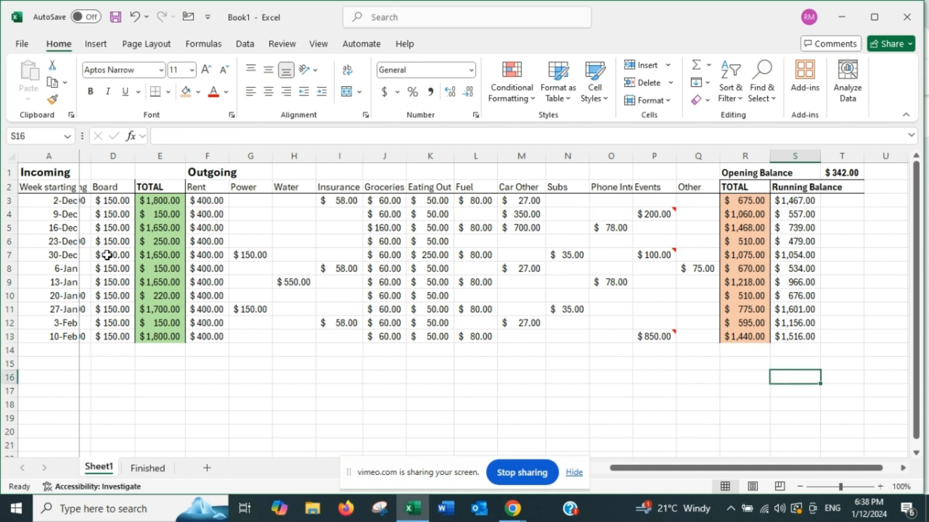
- Enter an Events amount of 350 for the week starting 20-Jan in P10
click(655, 297)
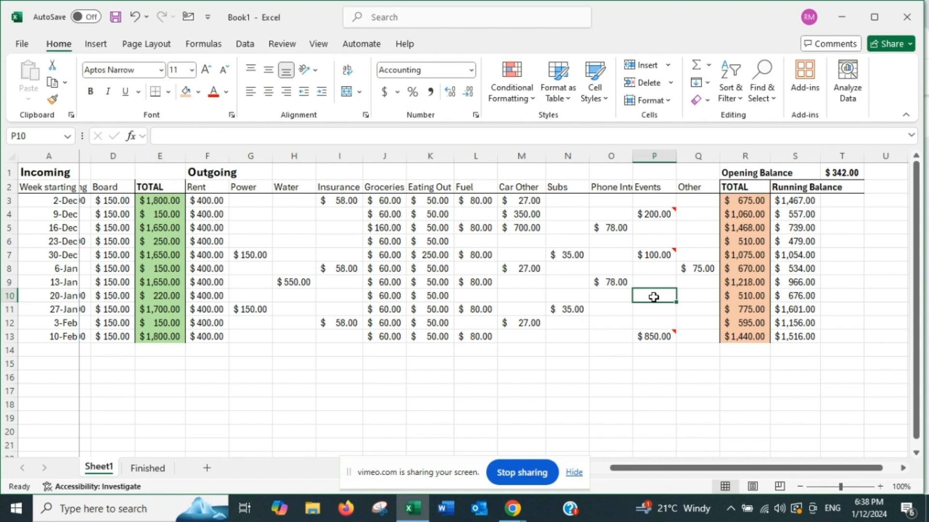
text(350)
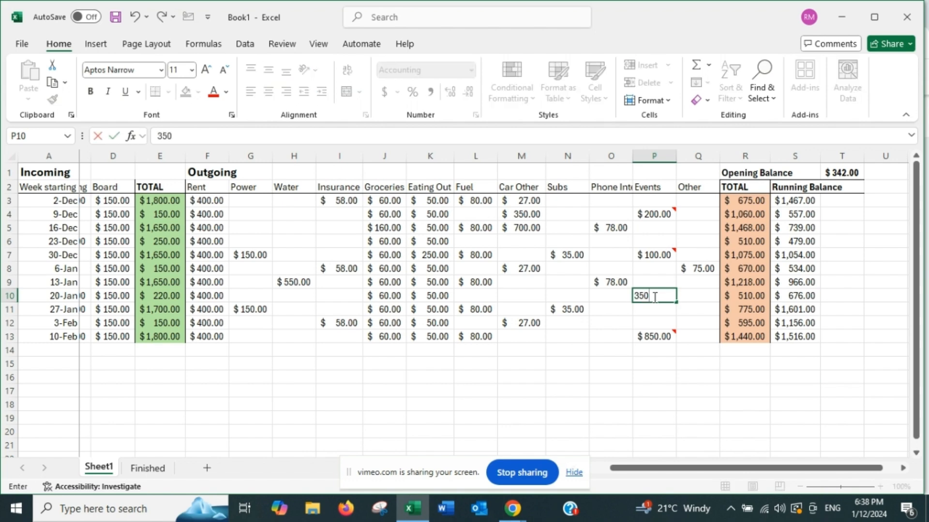
key(Tab)
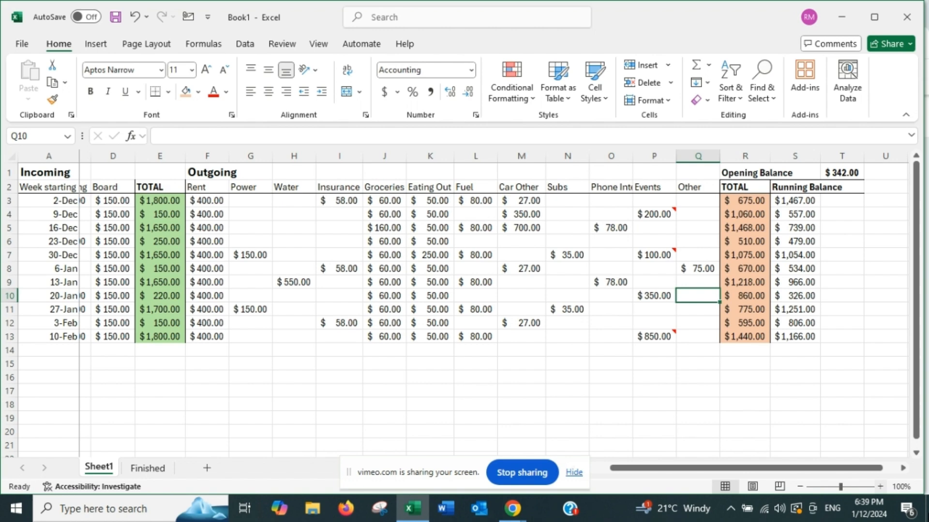
- Set the Rent to 450 from 6-Jan in F8, fill it down to F13 and check the 20-Jan running balance
drag(795, 470, 700, 458)
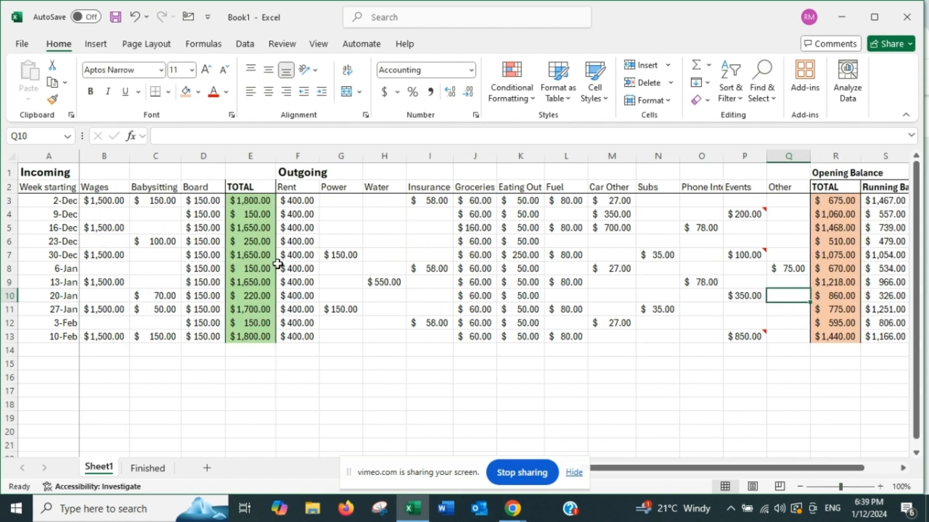
click(302, 270)
double_click(305, 273)
key(BackSpace)
key(BackSpace)
text(50)
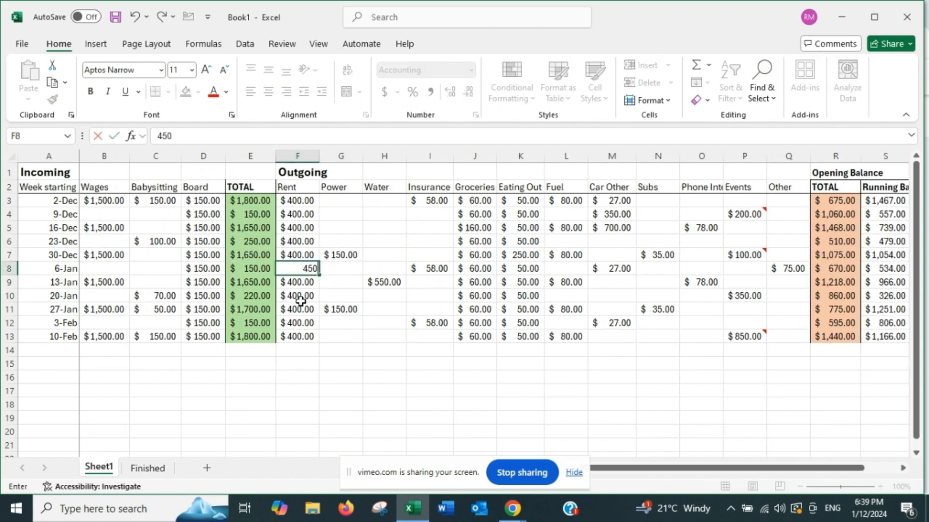
click(310, 375)
click(312, 271)
drag(322, 277, 321, 341)
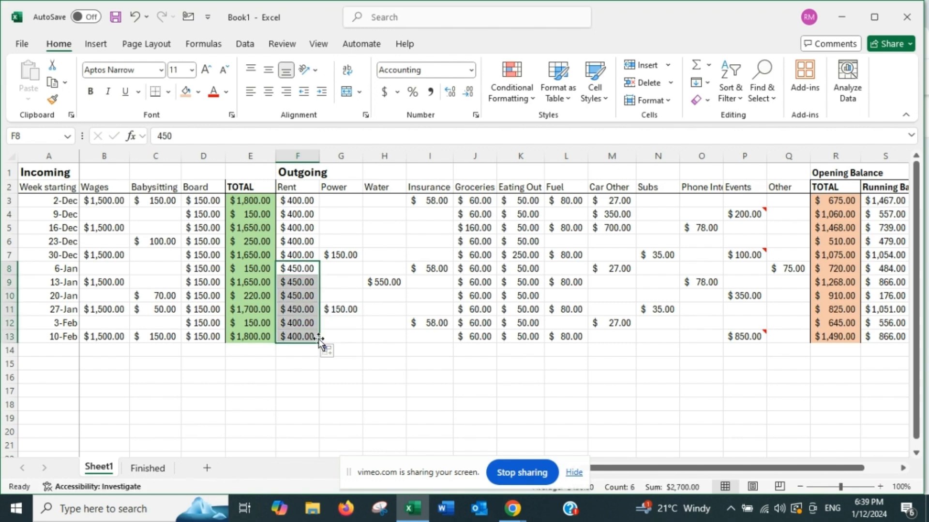
click(414, 394)
drag(710, 473, 732, 473)
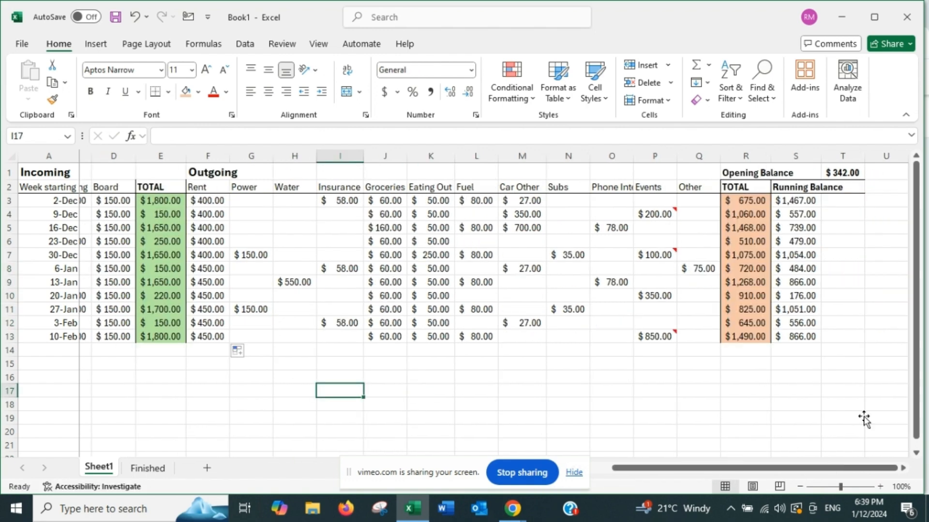
click(795, 296)
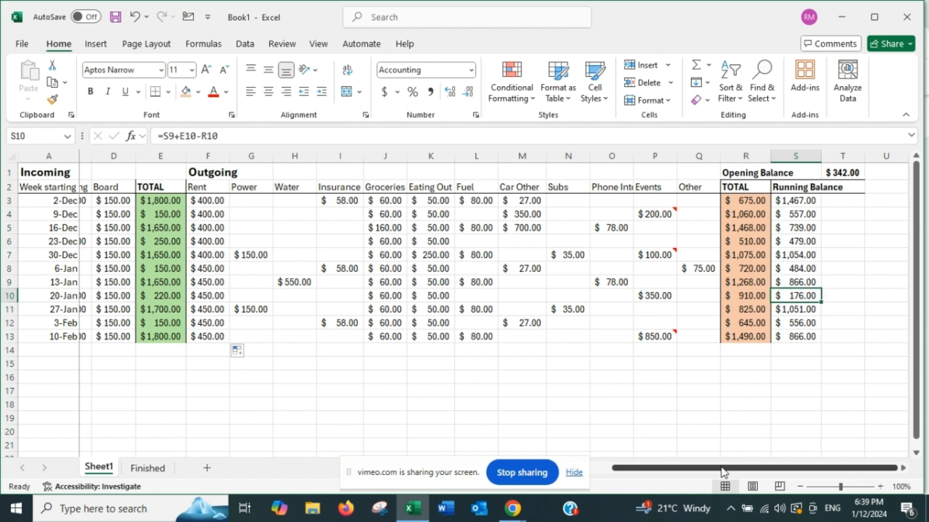
- Clear the Babysitting amounts from 20-Jan to 10-Feb in C10:C13 and review the running balances
drag(723, 471, 702, 471)
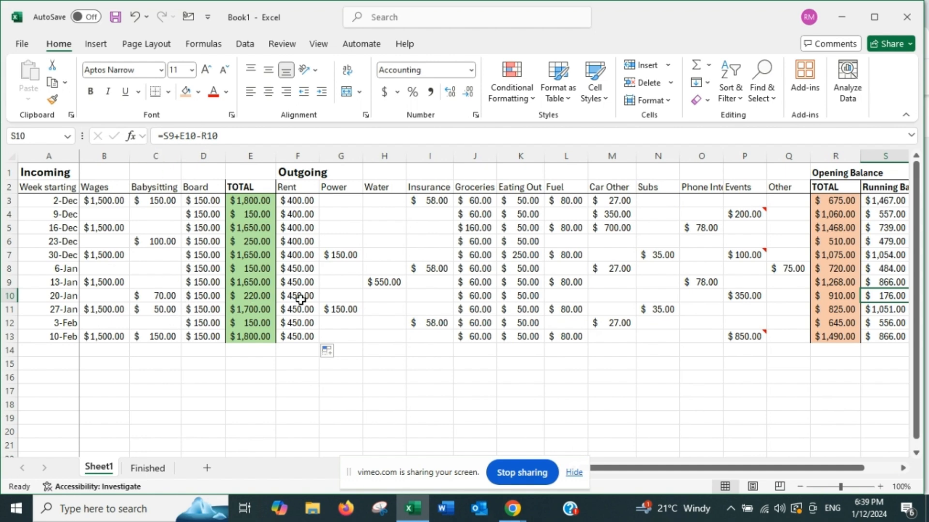
drag(164, 294, 162, 343)
key(Delete)
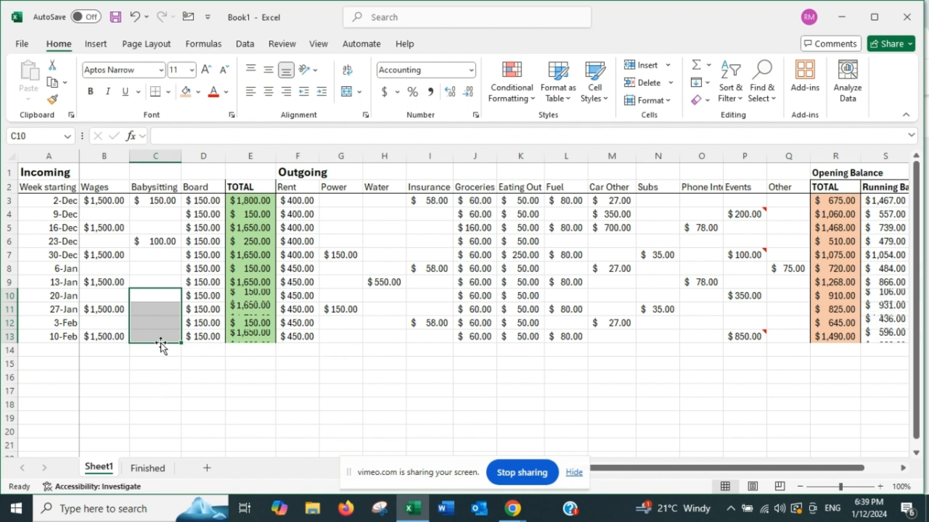
click(445, 401)
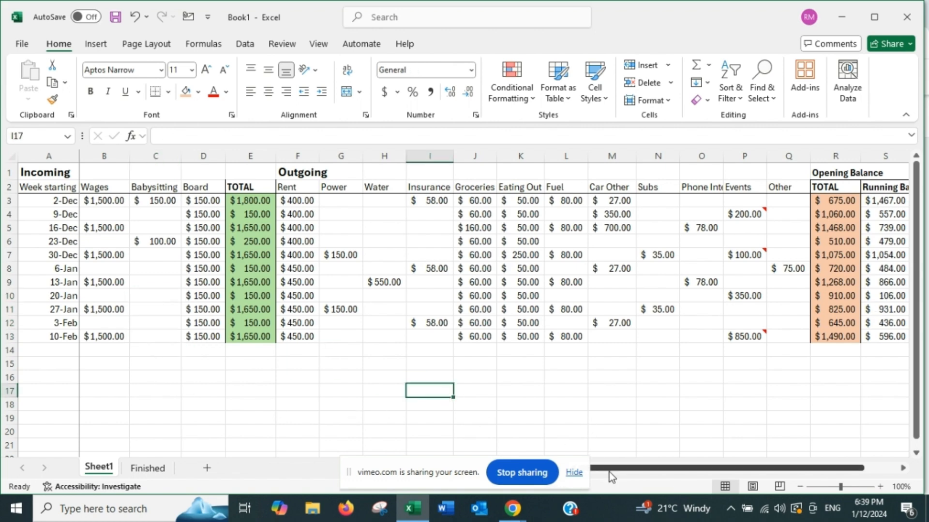
drag(610, 468, 778, 458)
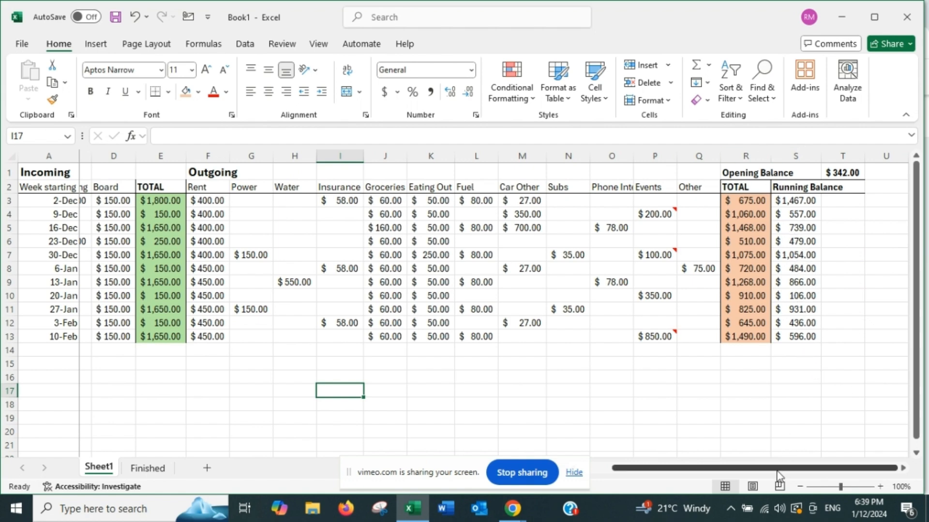
mouse_move(778, 475)
mouse_down()
mouse_move(713, 475)
mouse_move(784, 463)
mouse_up()
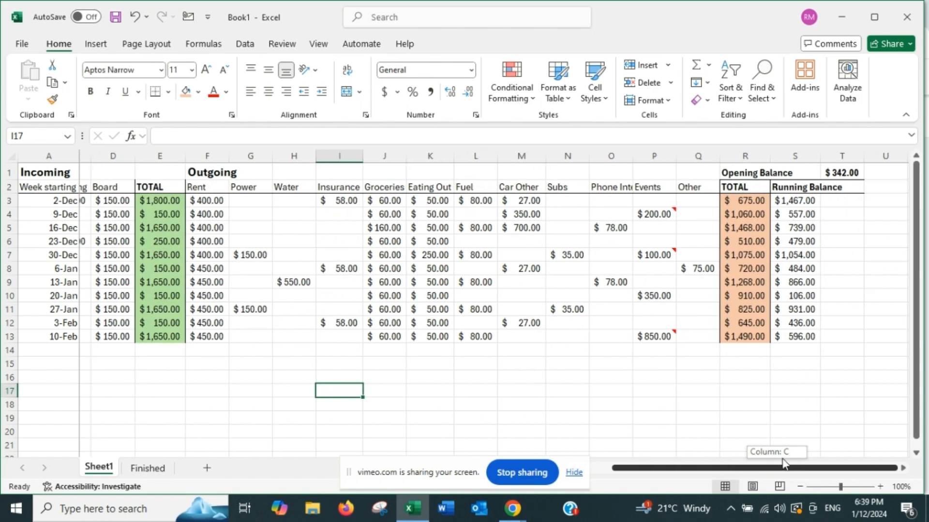
- Set the Eating Out amount for the week starting 6-Jan in K8 to 230
click(441, 272)
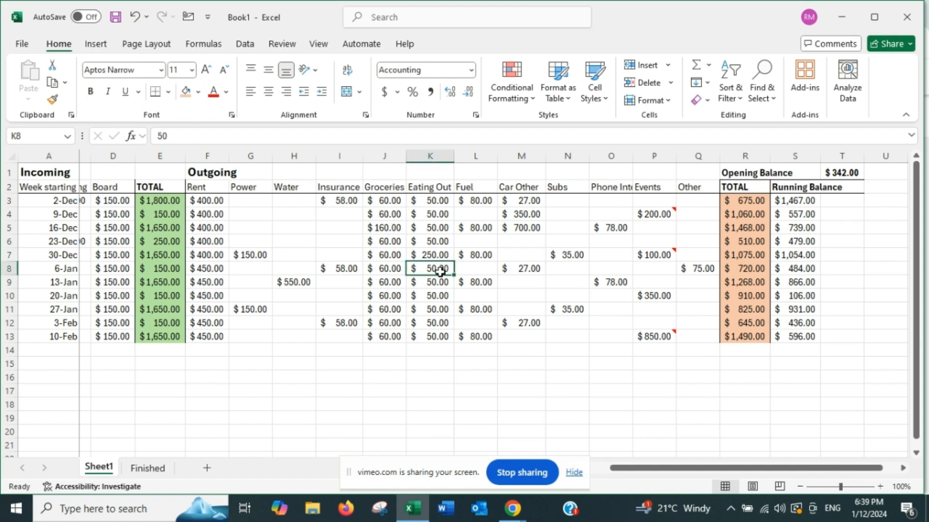
text(230)
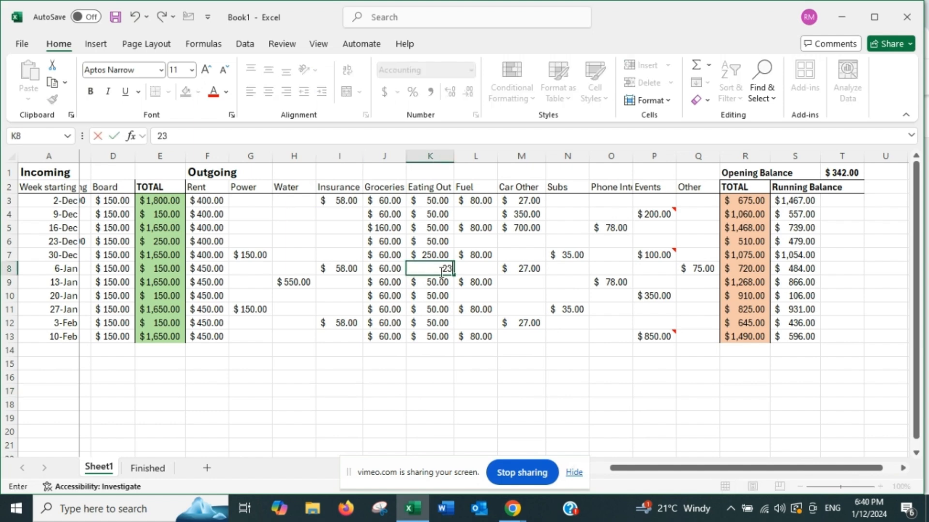
key(Tab)
- Try a red font on the 20-Jan running balance in S10 and undo it
click(809, 296)
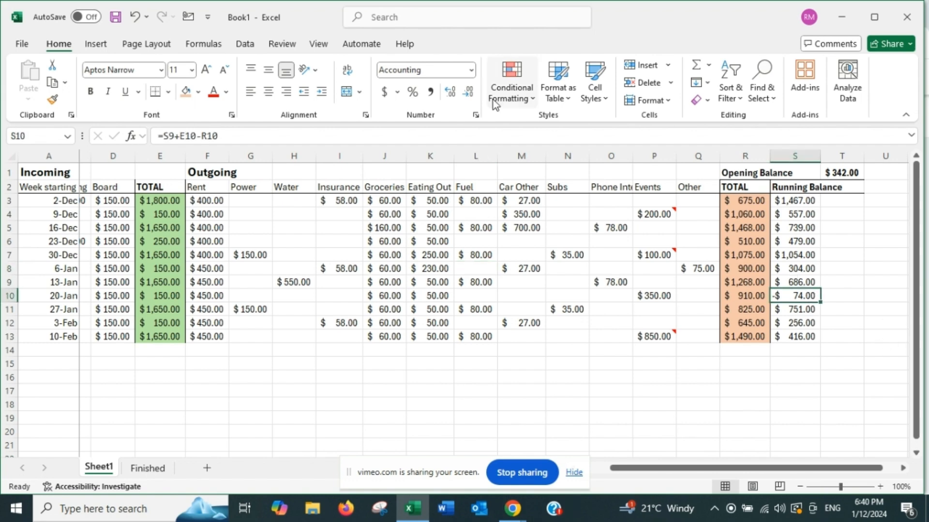
click(214, 94)
click(755, 401)
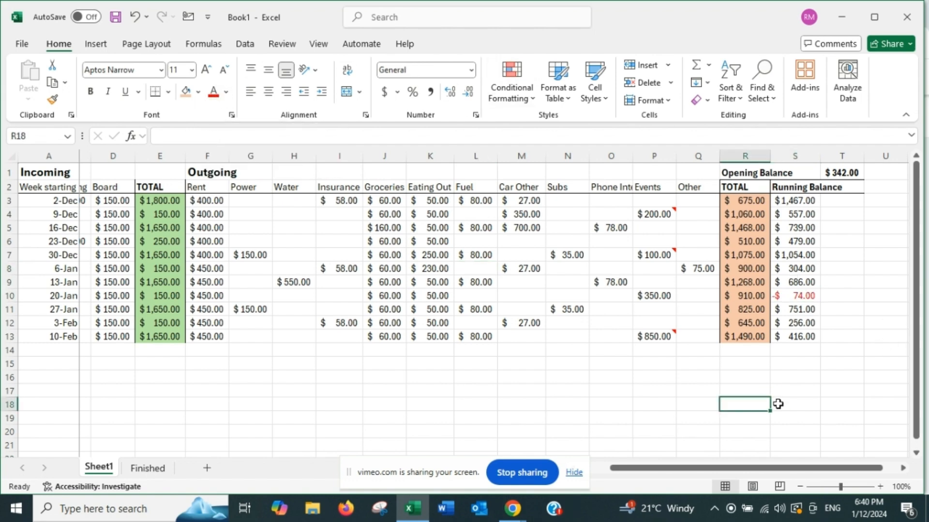
click(136, 20)
click(526, 428)
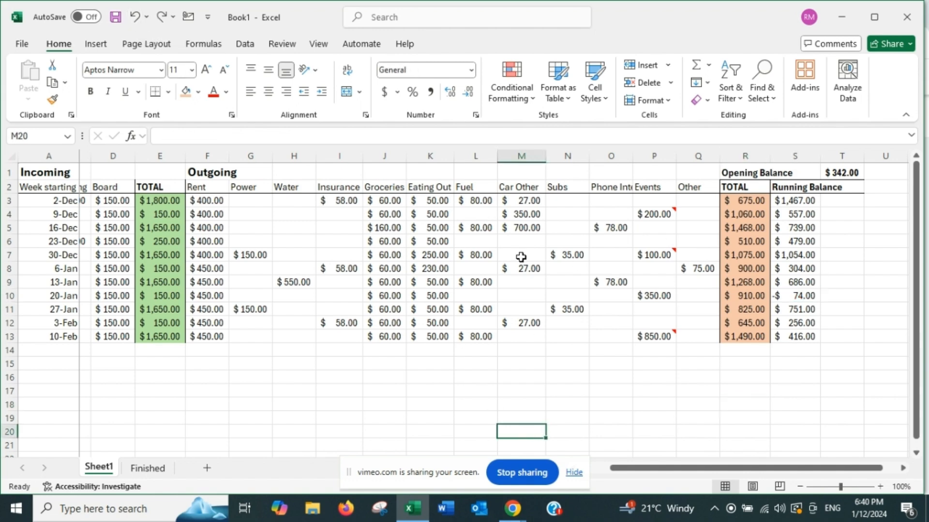
- Clear the Eating Out amount for the week starting 13-Jan in K9 and check the 20-Jan running balance
click(440, 271)
click(8, 270)
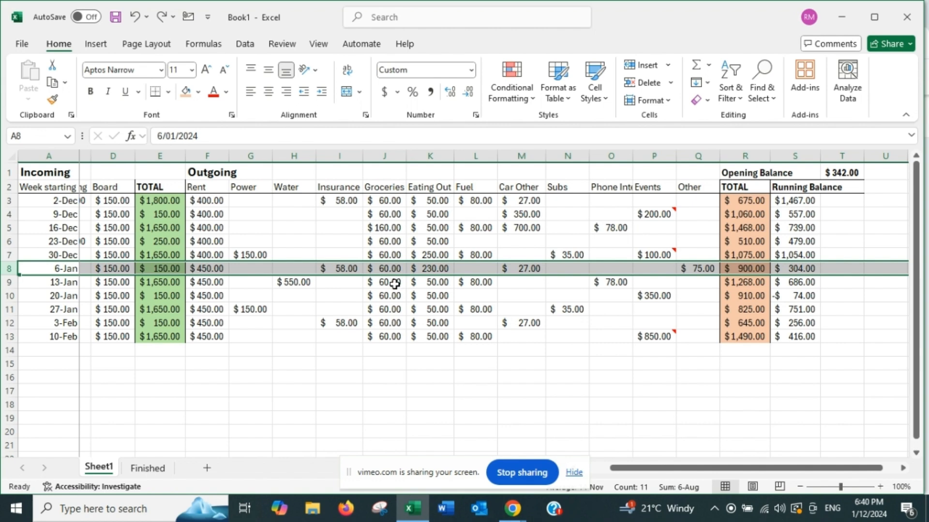
click(437, 285)
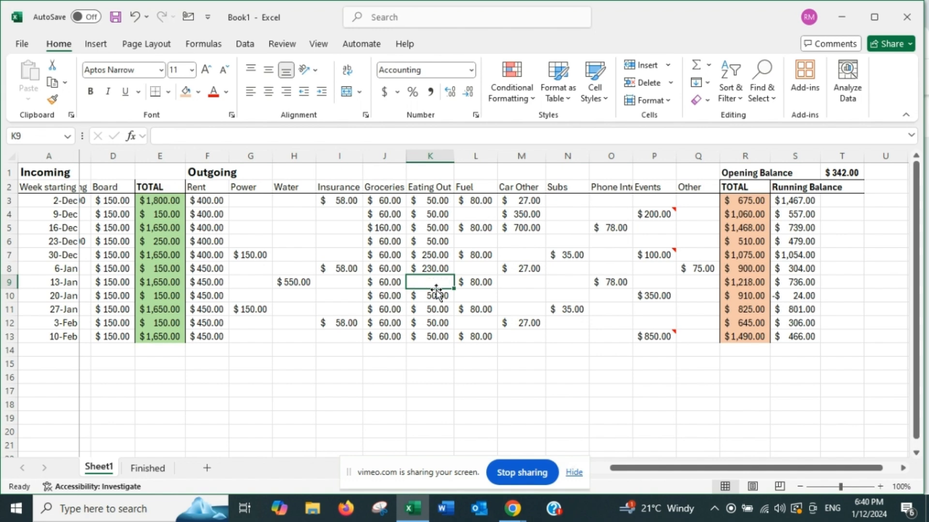
key(Delete)
key(Right)
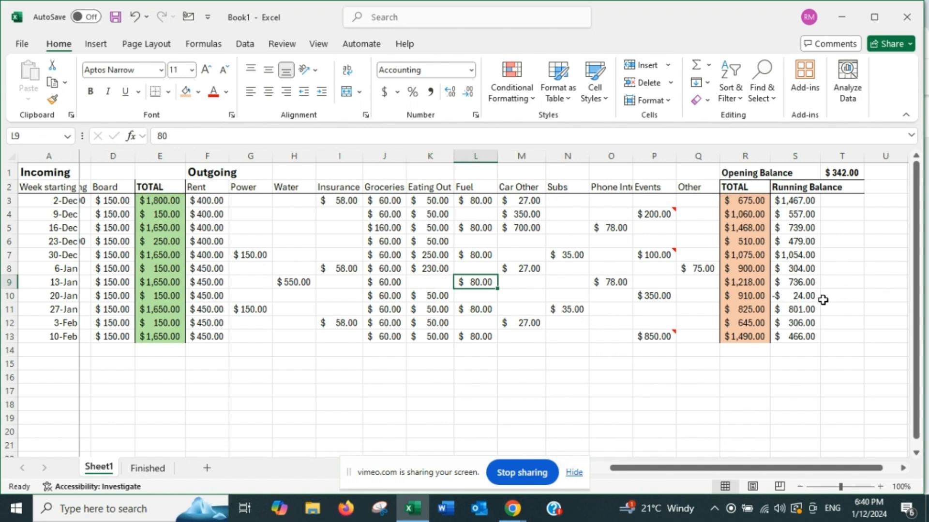
click(793, 296)
- Add a note reading Birthday to the 20-Jan Events amount in P10
click(377, 296)
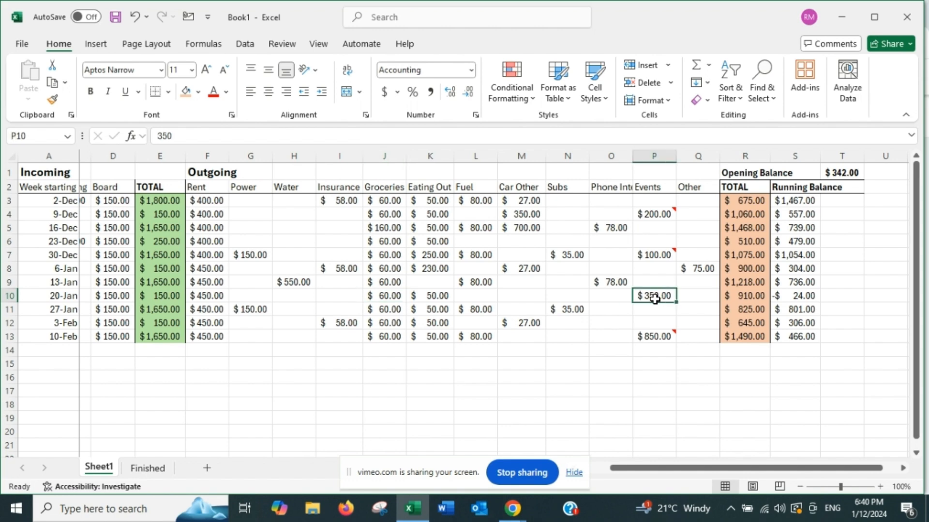
right_click(660, 295)
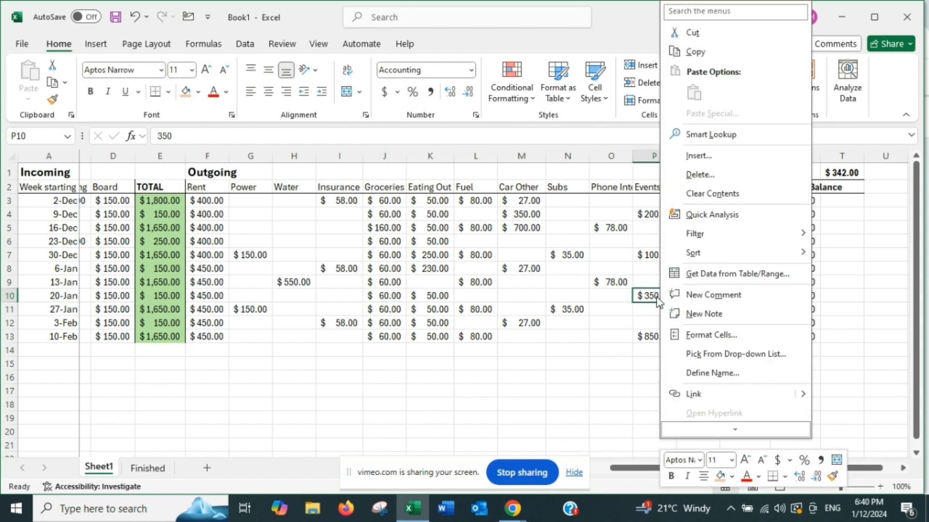
click(704, 314)
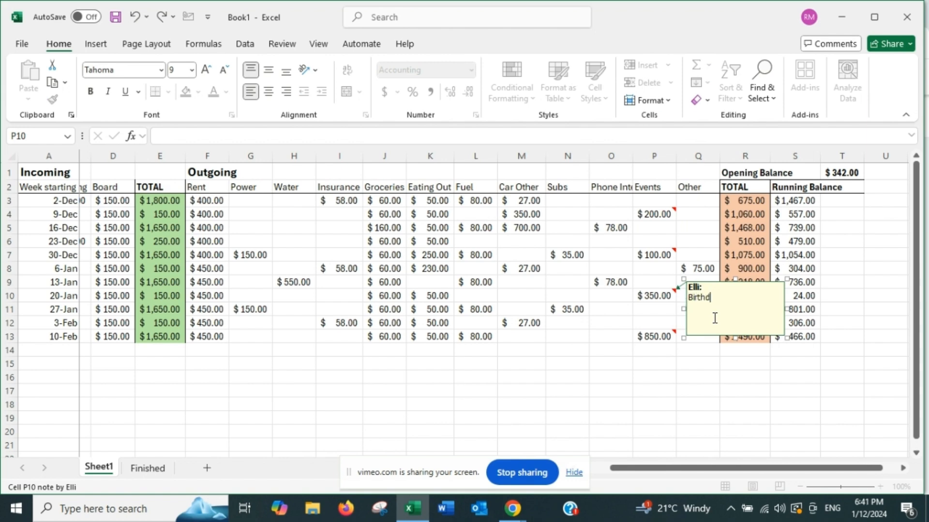
click(651, 421)
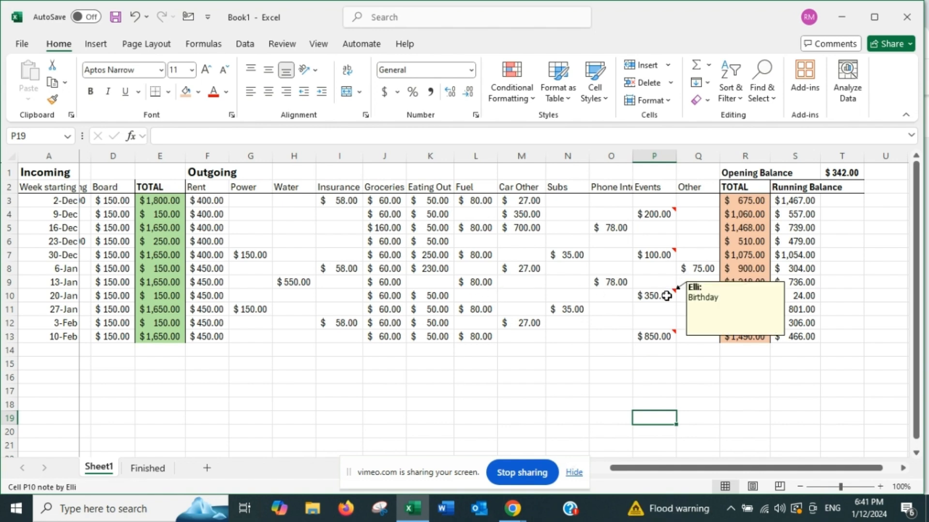
- Clear the Eating Out amount for the week starting 20-Jan in K10 and check the running balance in S10
click(432, 298)
key(Delete)
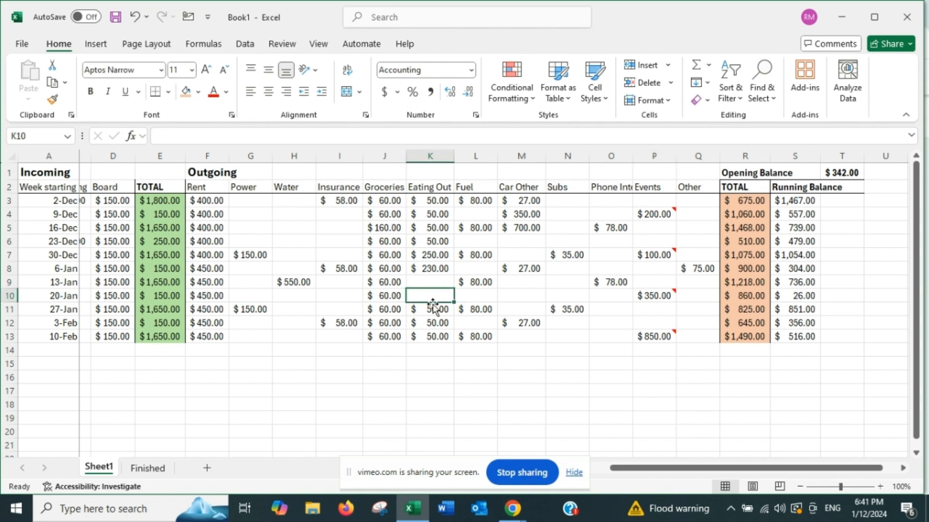
click(682, 366)
click(805, 296)
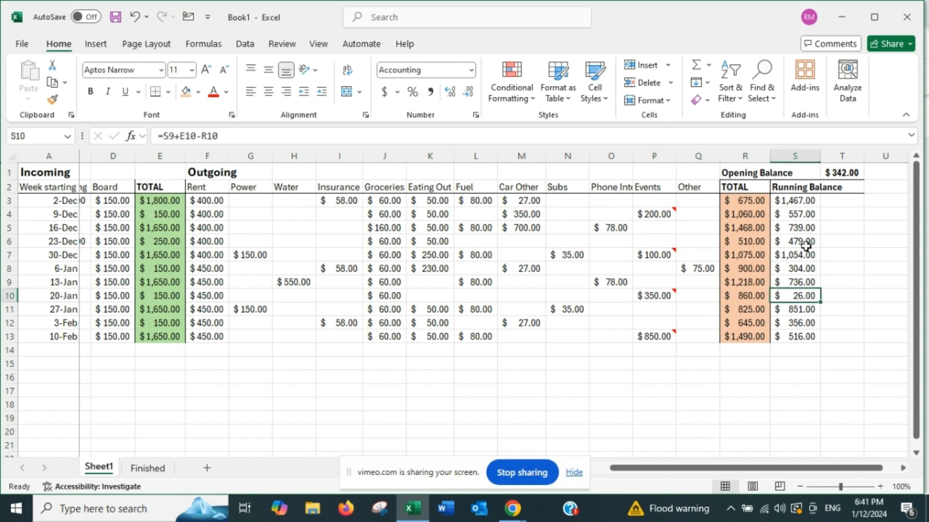
click(744, 418)
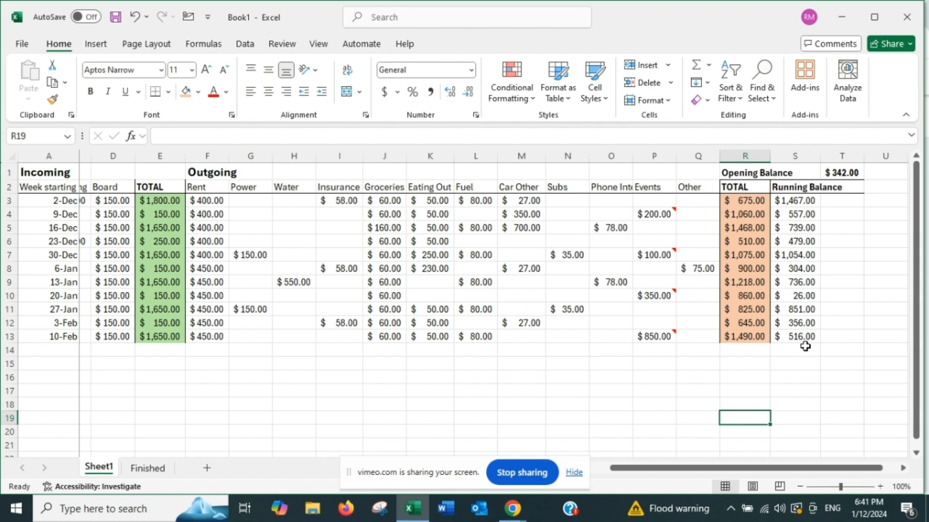
- Set the Wages for 13-Jan, 27-Jan and 10-Feb in B9, B11 and B13 to 1200
drag(741, 469, 583, 472)
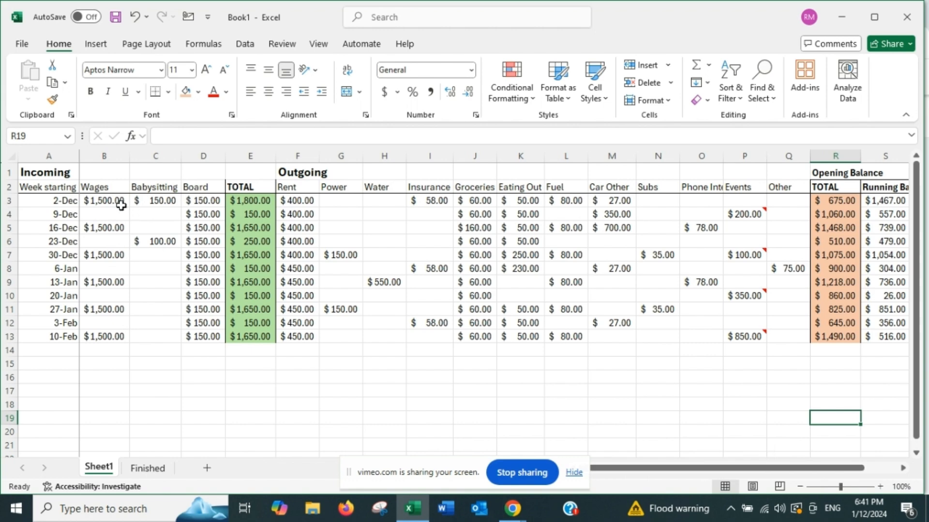
click(98, 284)
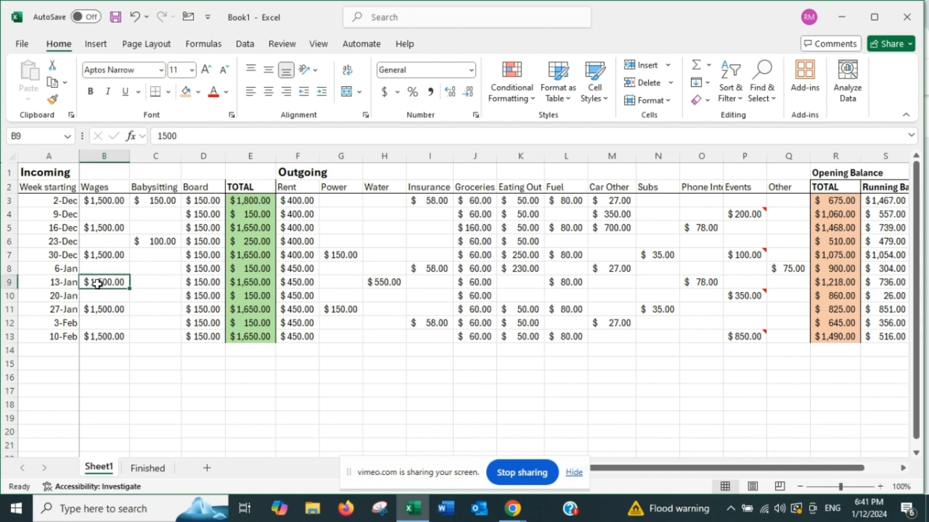
text(1200)
key(Return)
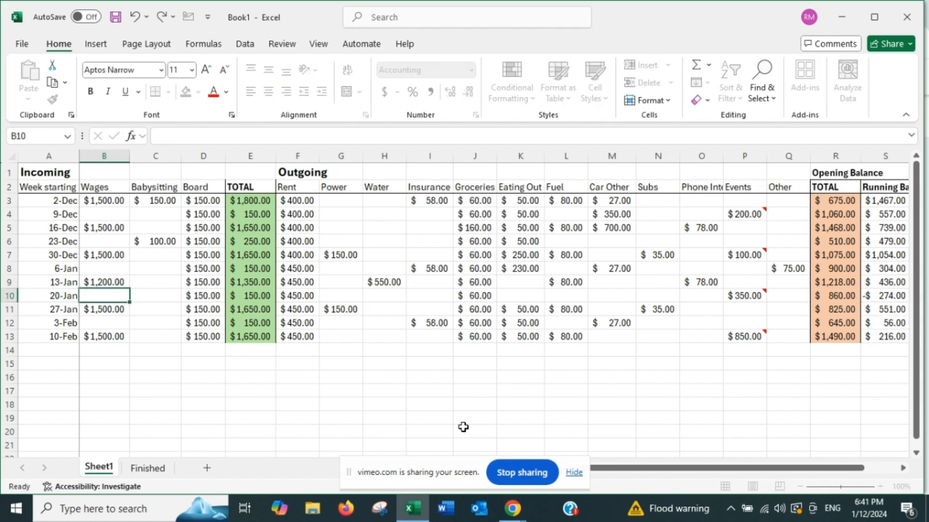
key(Return)
text(1200)
key(Return)
key(Return)
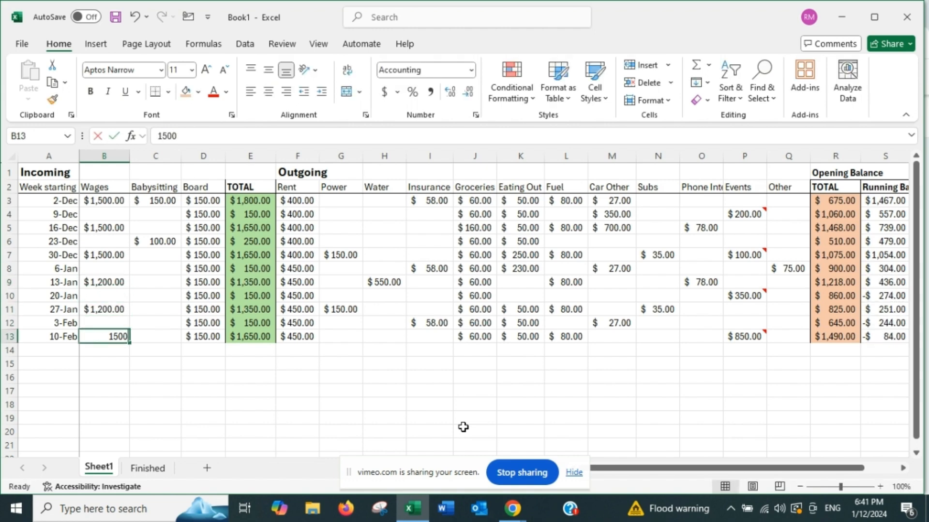
text(1200)
click(460, 429)
- Check the running balances for 20-Jan and 3-Feb in S10 and S12, and return to the incoming amounts
drag(638, 468, 660, 468)
click(814, 298)
click(798, 323)
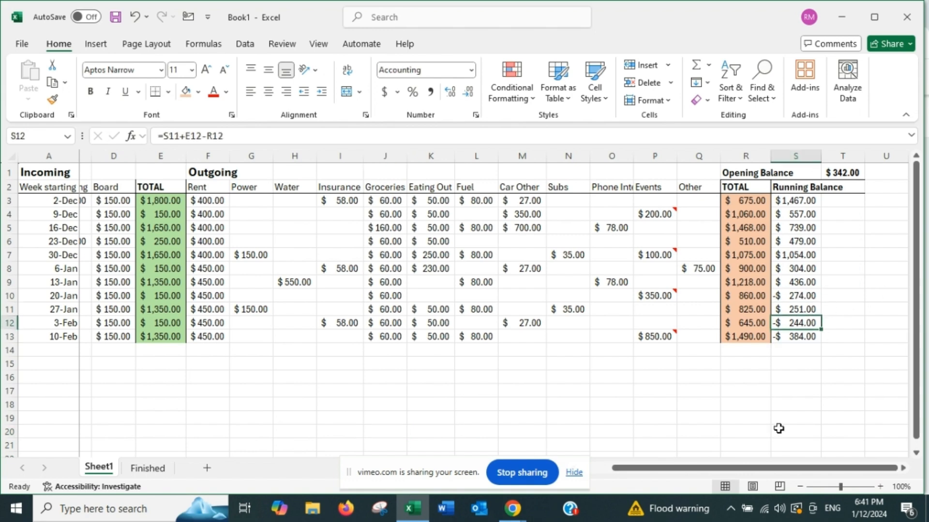
drag(772, 468, 740, 468)
click(256, 446)
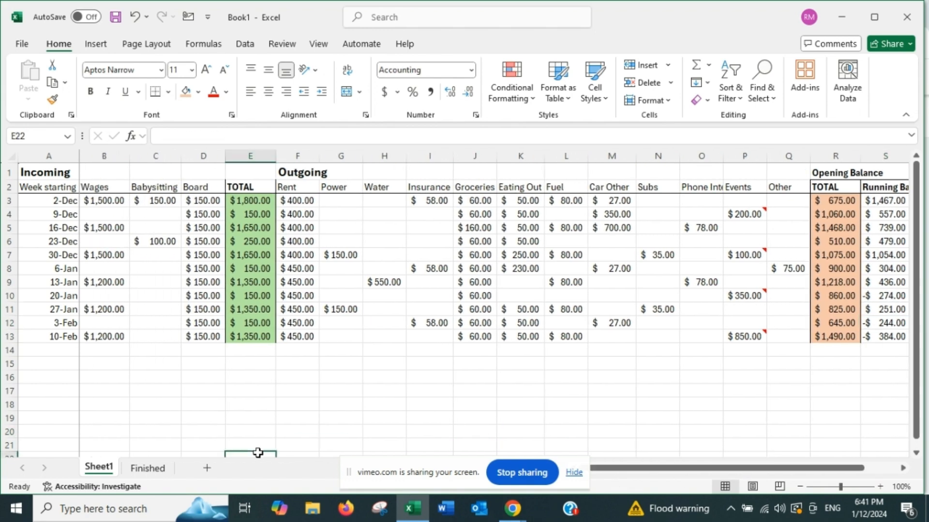
click(162, 284)
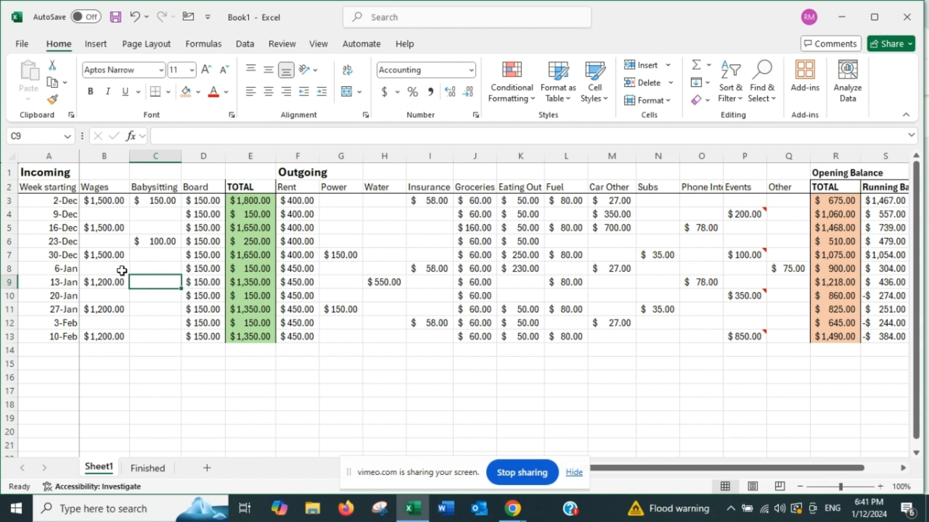
- Enter 65 as the Babysitting income for each week from 6-Jan to 10-Feb in C8 through C13
click(160, 270)
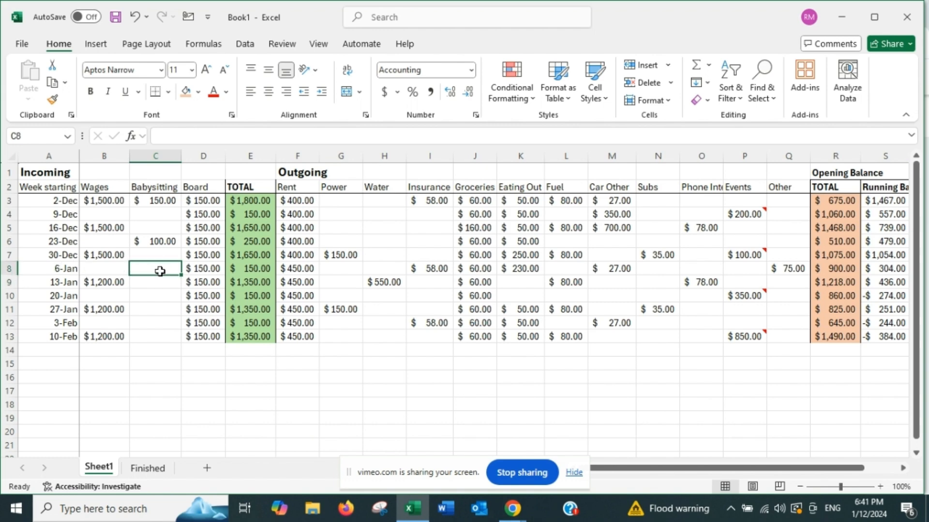
text(65)
key(Return)
text(65)
key(Return)
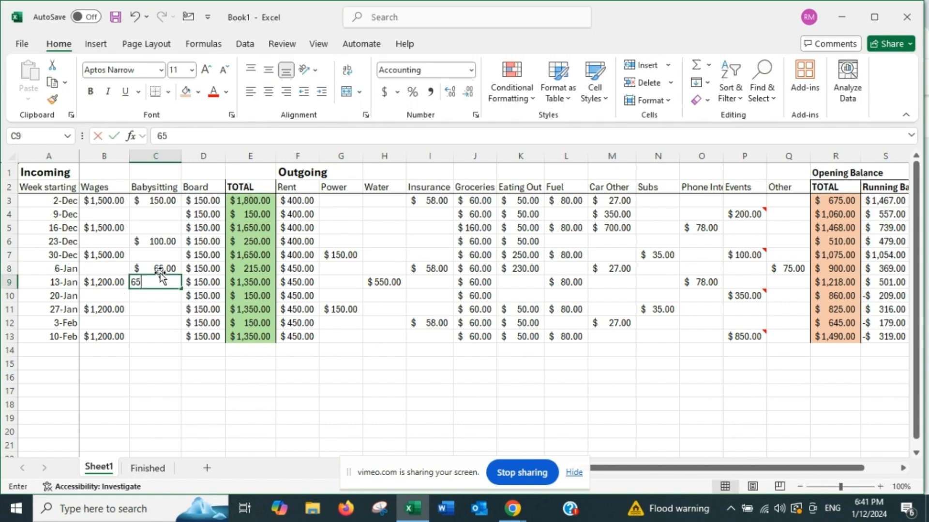
text(65)
key(Return)
text(65)
key(Return)
text(65)
key(Return)
text(65)
key(Return)
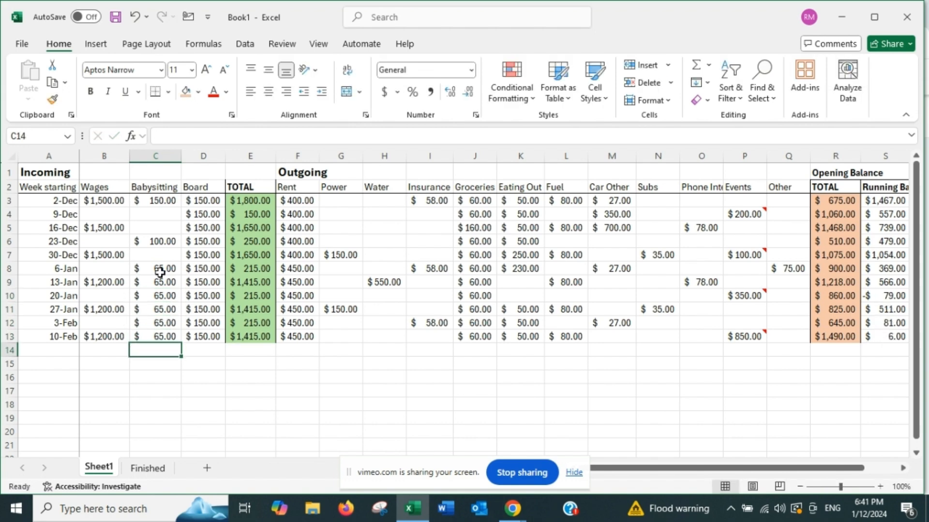
- Check the running balance for the week starting 20-Jan in S10
click(405, 419)
drag(648, 468, 677, 468)
click(806, 296)
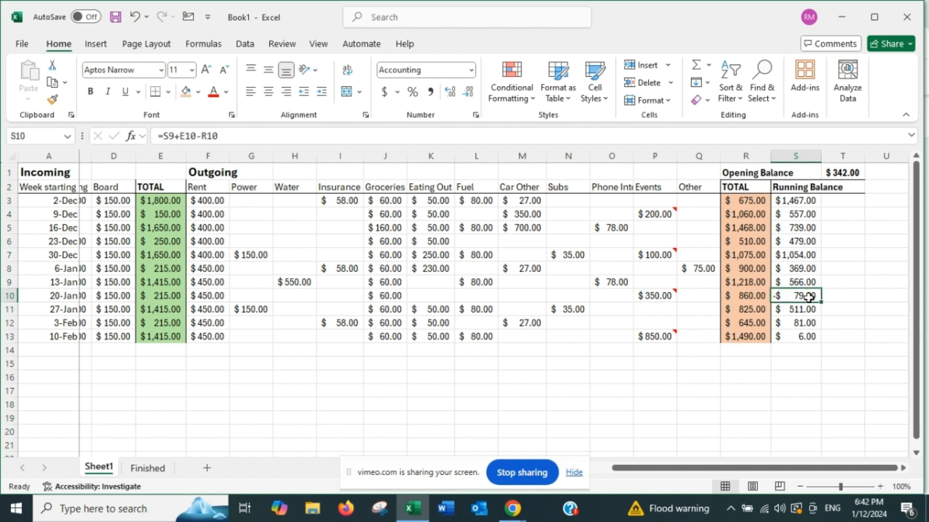
- Try a 20-Jan Events amount of 250 in P10
click(665, 297)
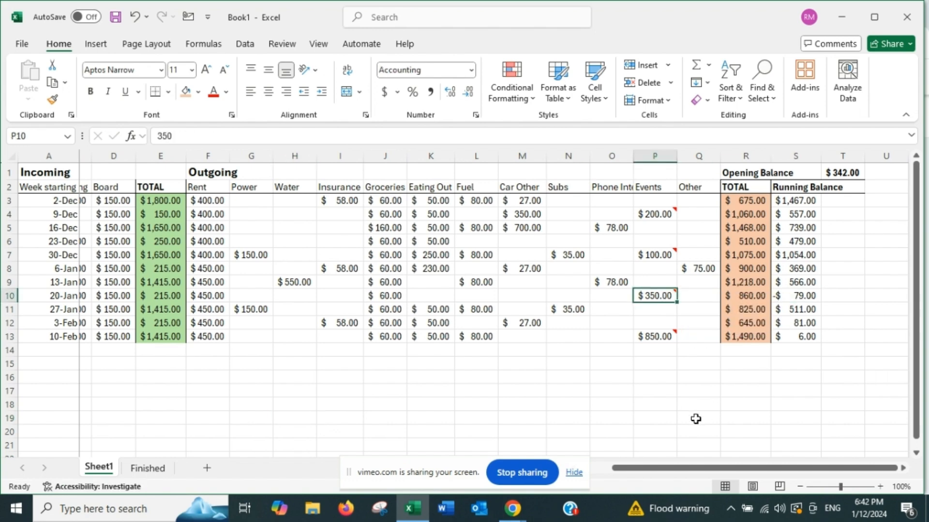
text(250)
key(Tab)
click(713, 407)
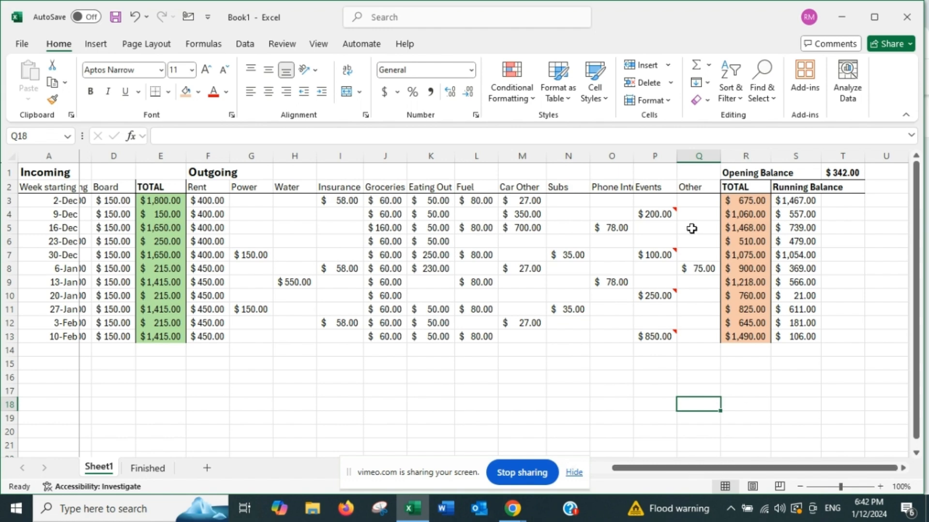
- Set the 20-Jan Events amount in P10 back to 350
click(653, 297)
text(350)
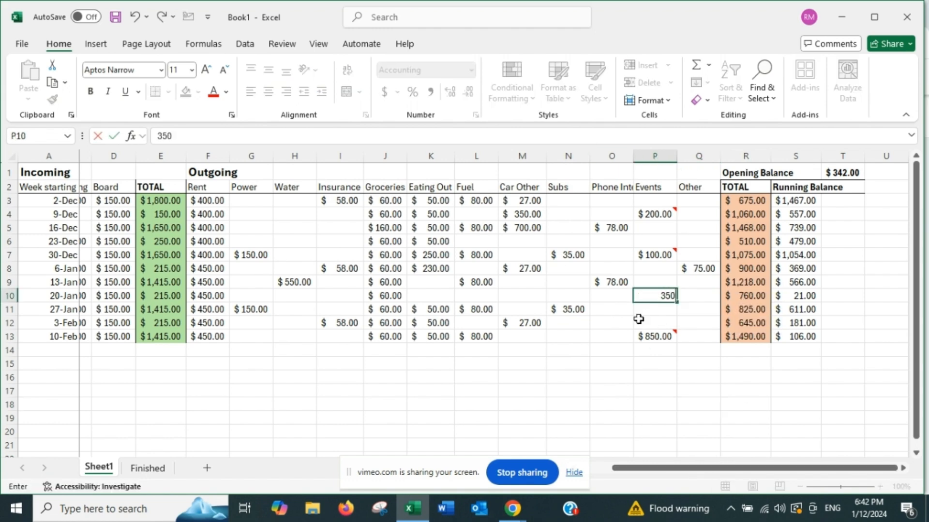
click(647, 416)
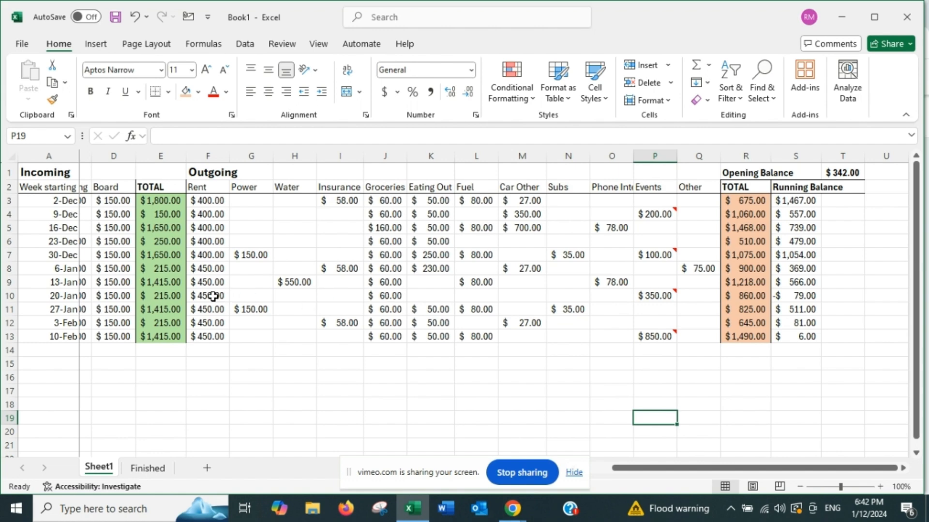
- Set the Board income for each week from 13-Jan to 10-Feb in D9 through D13 to 200
drag(629, 467, 596, 467)
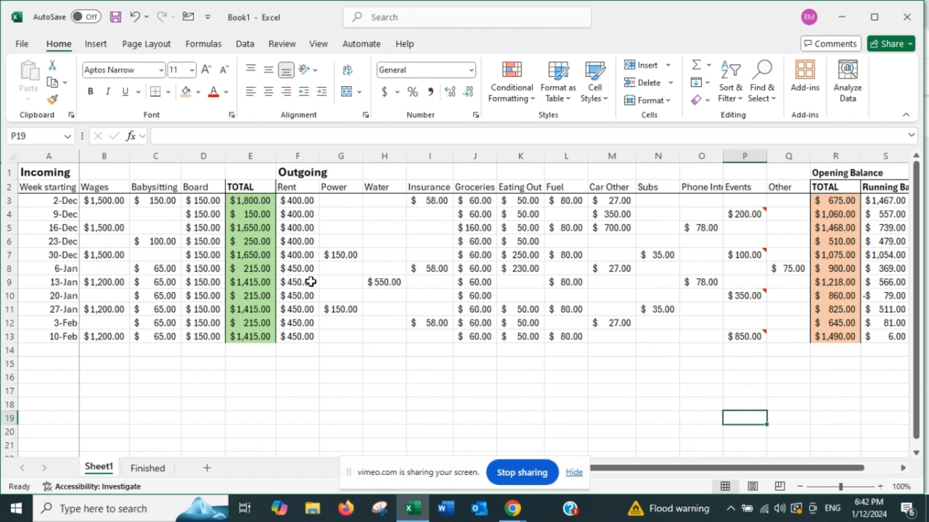
click(206, 297)
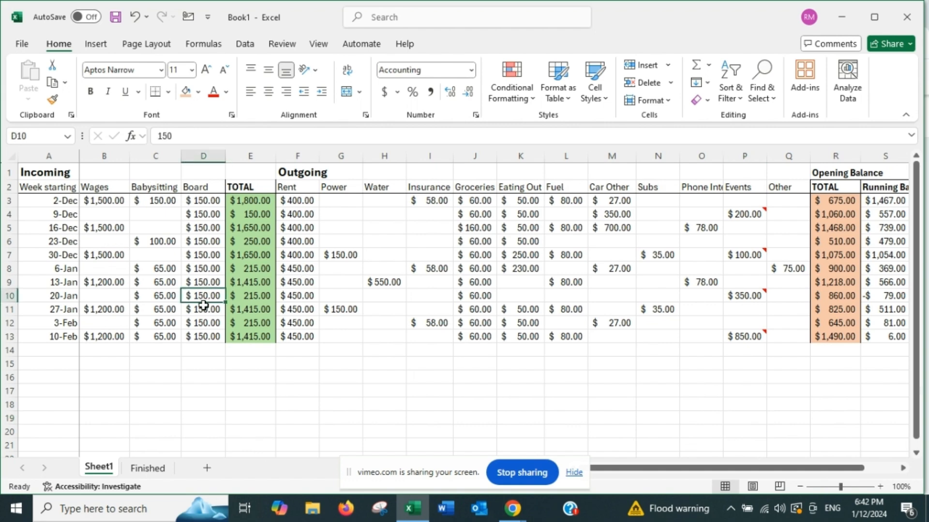
text(200)
click(224, 419)
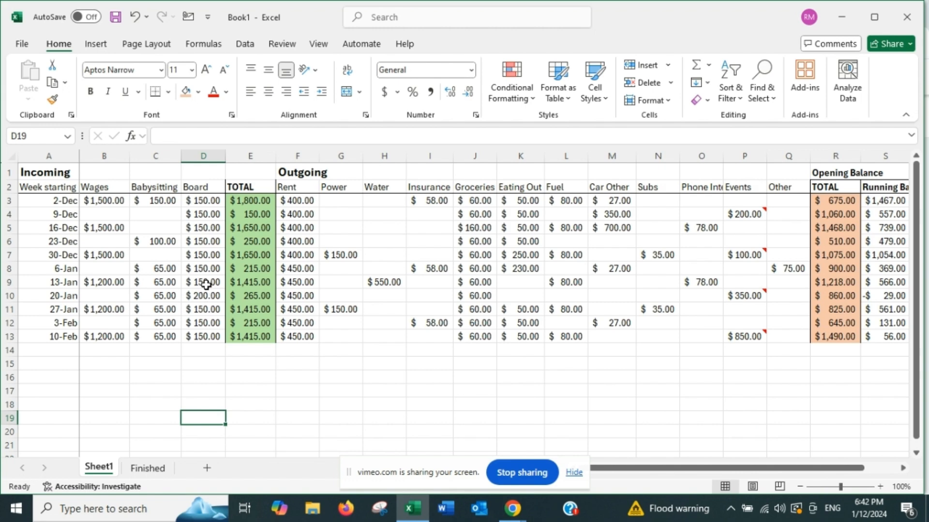
click(206, 284)
text(2)
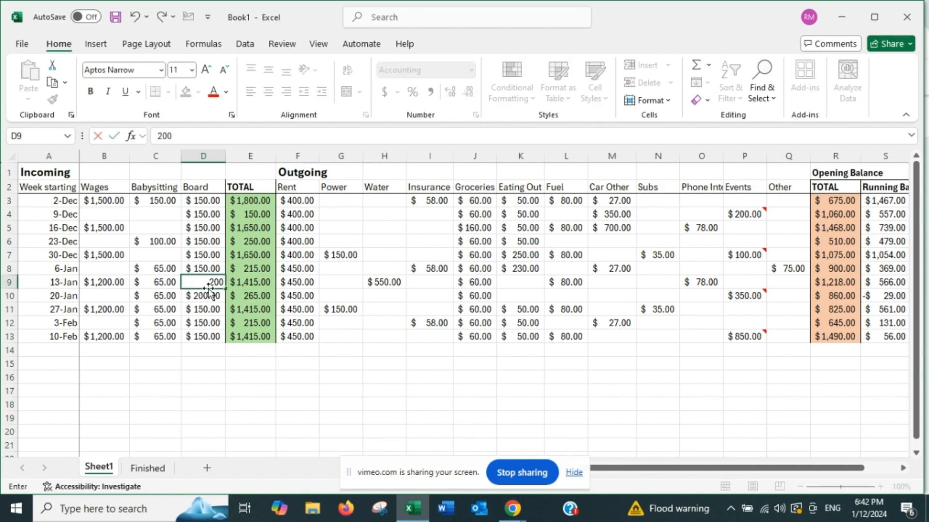
click(215, 311)
text(200)
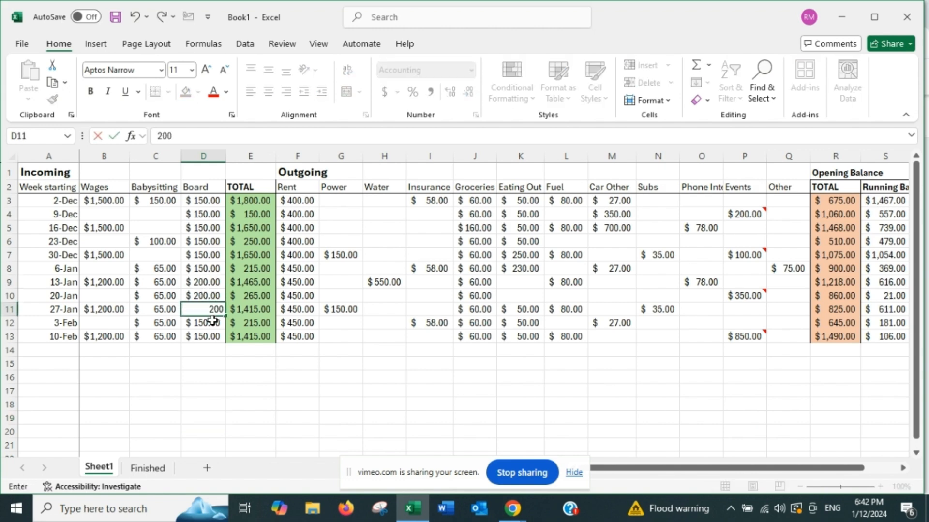
key(Return)
text(200)
key(Return)
text(200)
key(Return)
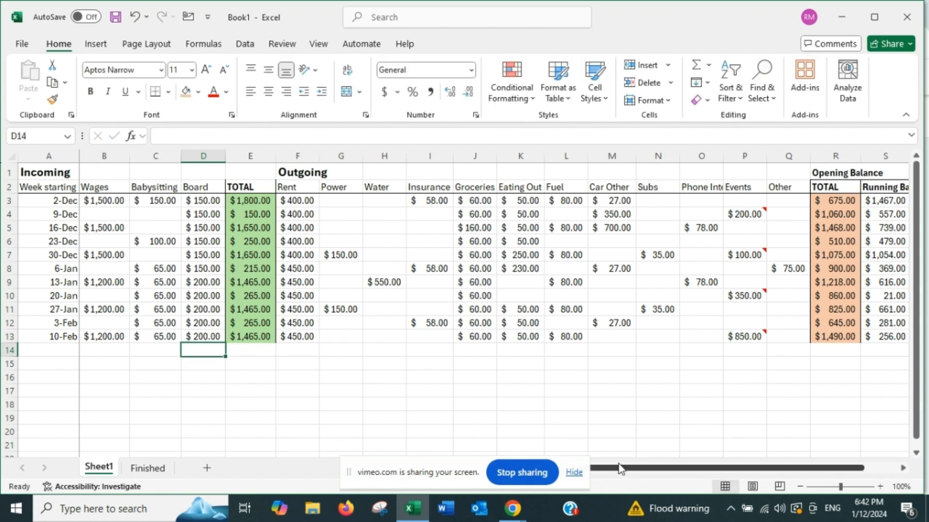
- Review the Running Balance column alongside the outgoing amounts and return to the incoming section
drag(622, 468, 450, 438)
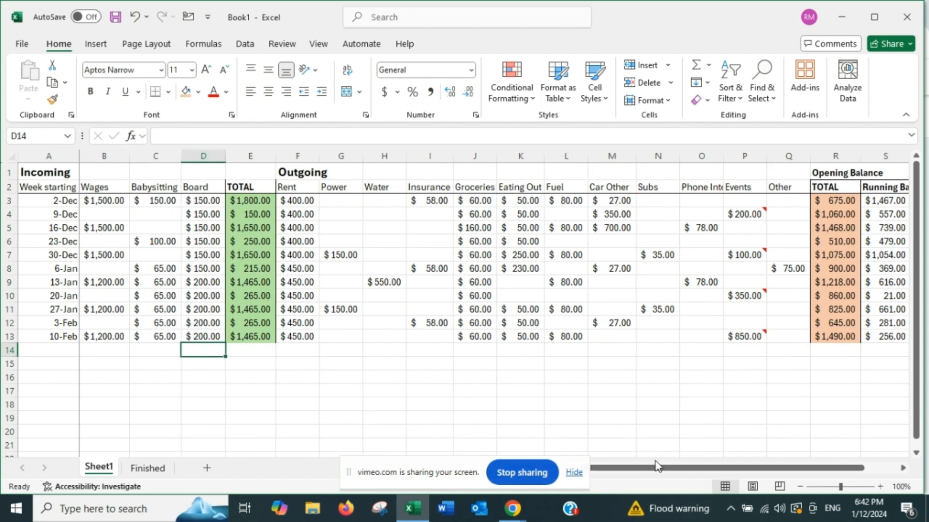
drag(657, 468, 699, 462)
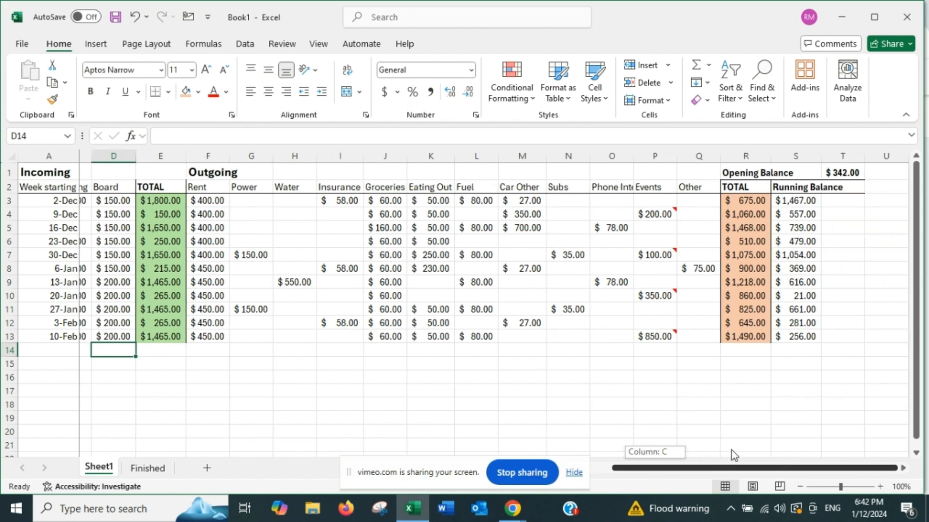
drag(731, 451, 730, 447)
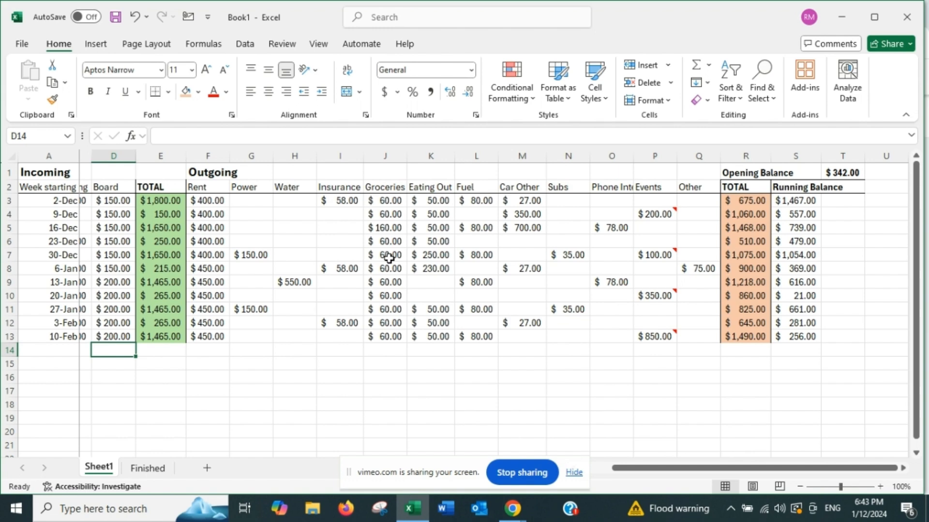
drag(776, 471, 753, 468)
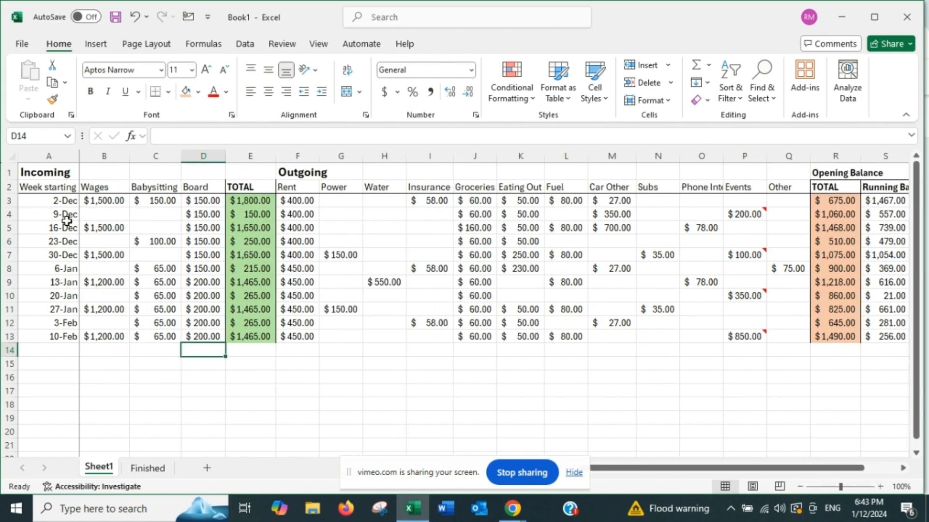
- Update the 2-Dec income with Wages of 1496 in B3 and Babysitting of 160 in C3
click(116, 201)
text(1496)
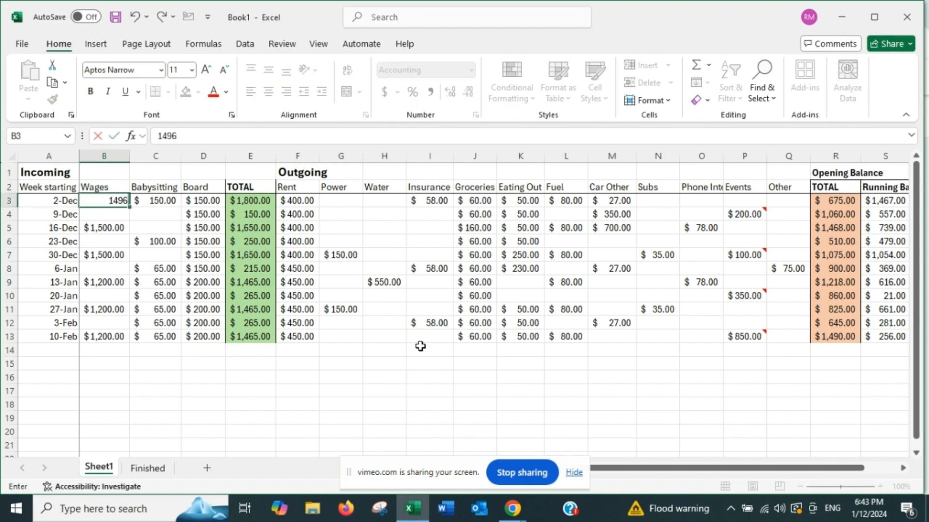
key(Tab)
text(160)
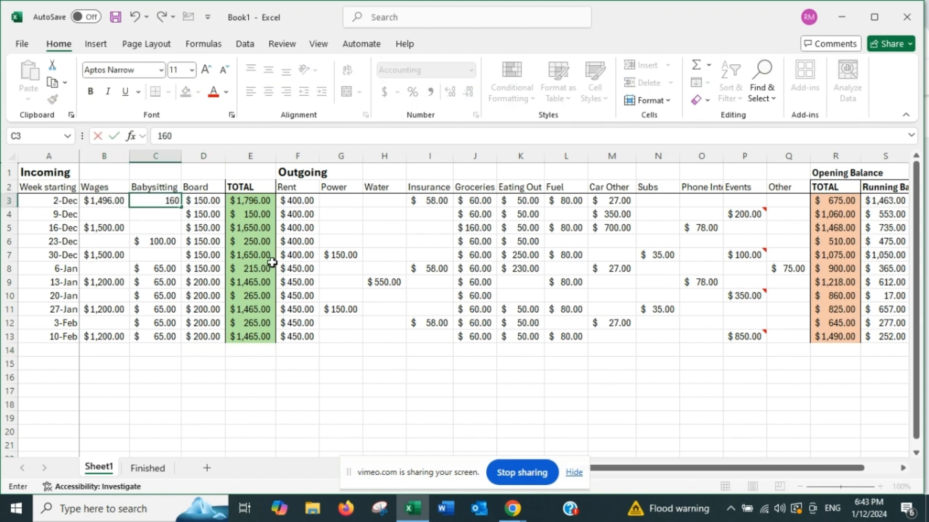
key(Tab)
- Update the 2-Dec expenses in row 3 to 57.96 for Groceries, 73.25 for Eating Out and 78 for Fuel
key(Tab)
key(Tab)
key(Tab)
key(Tab)
key(Tab)
key(Tab)
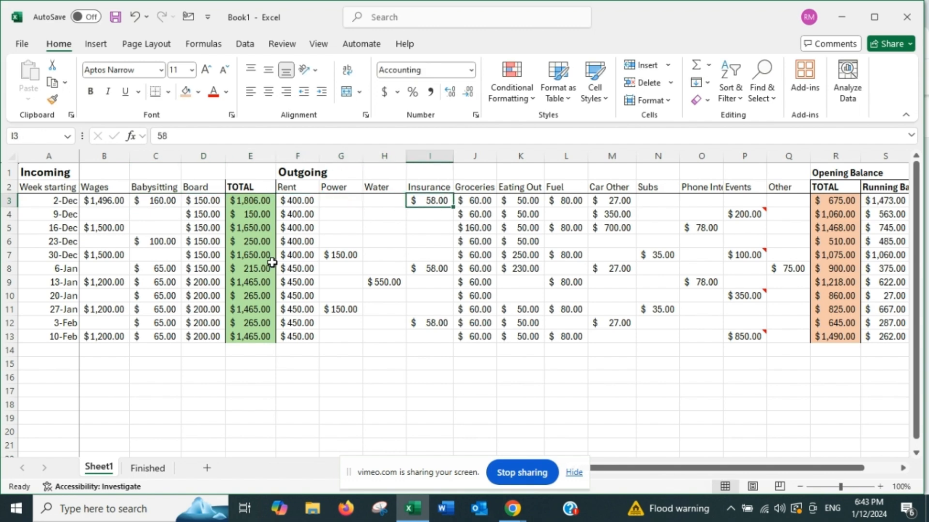
text(57.96)
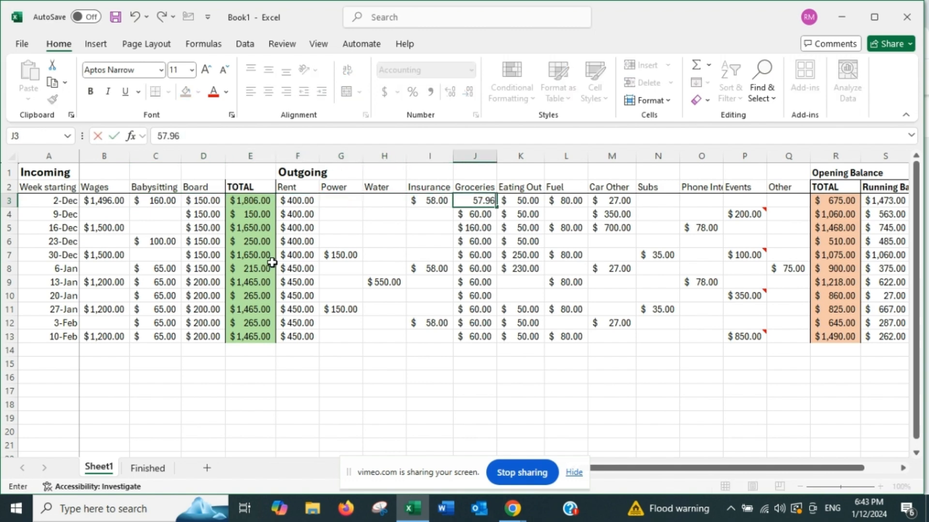
key(Tab)
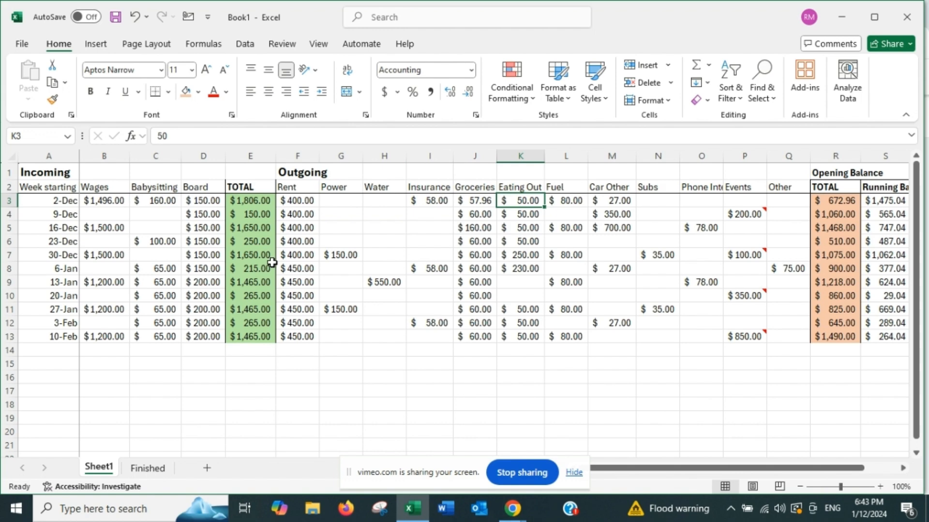
text(73)
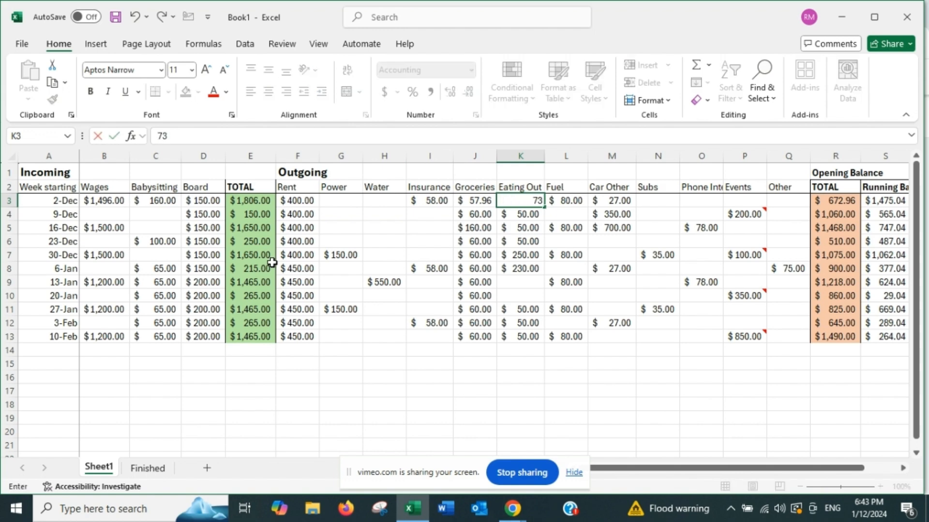
text(.25)
key(Tab)
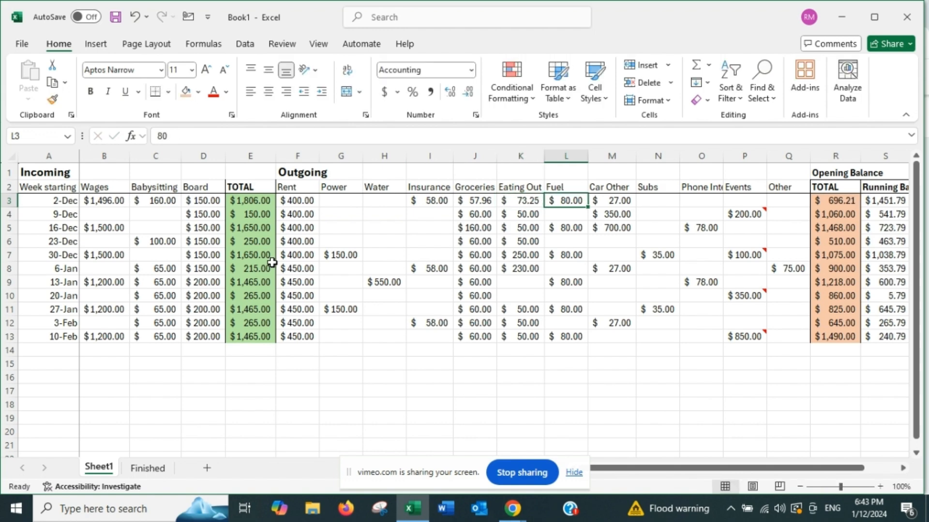
text(78)
key(Tab)
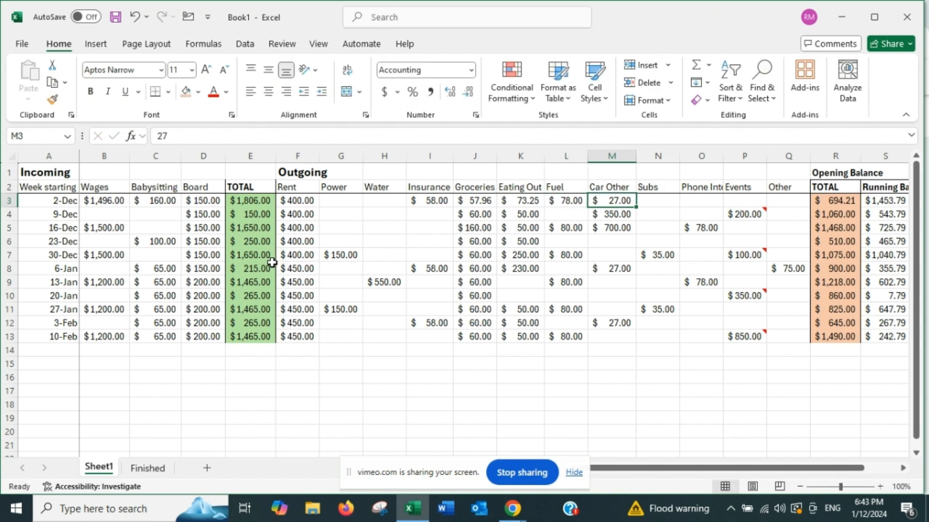
- Enter 53 as the 2-Dec Other expense in Q3
key(Tab)
key(Tab)
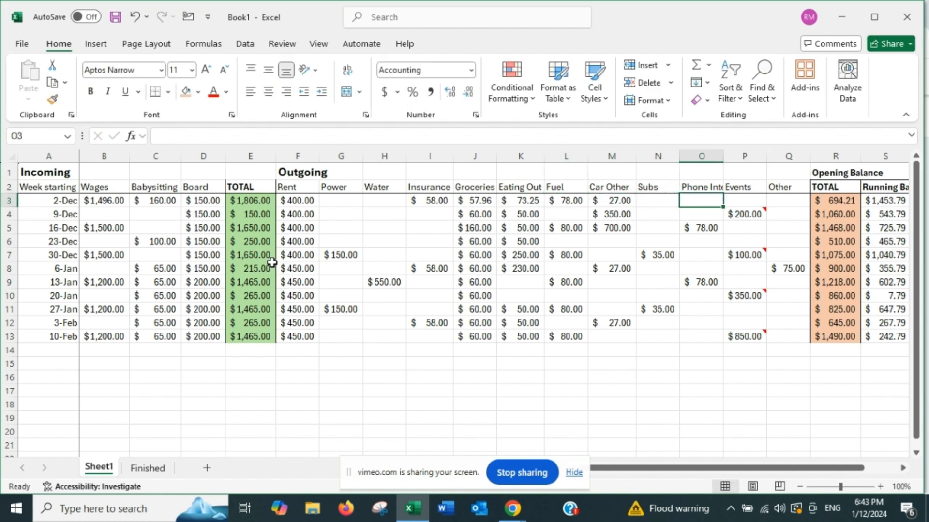
key(Tab)
key(Tab)
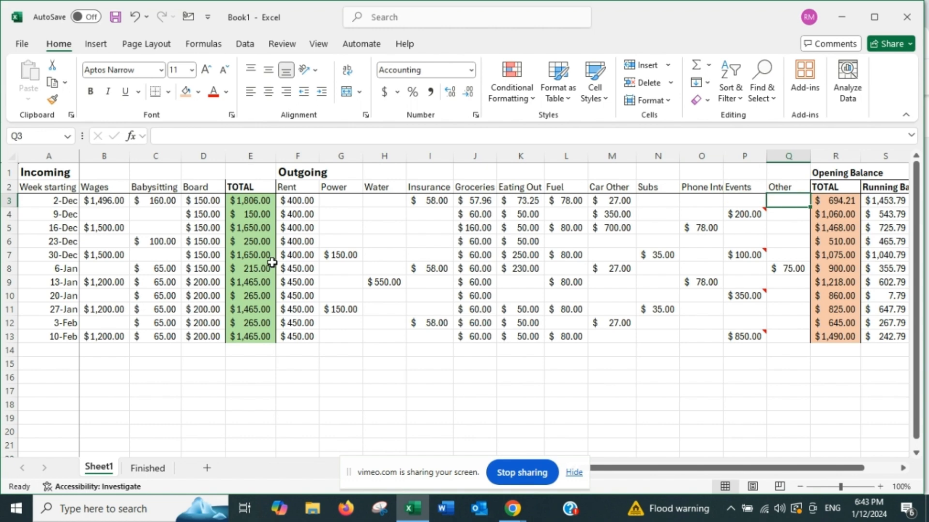
text(53)
key(Tab)
- Check the 2-Dec running balance and its formula in S3
drag(743, 468, 830, 473)
click(825, 378)
click(809, 203)
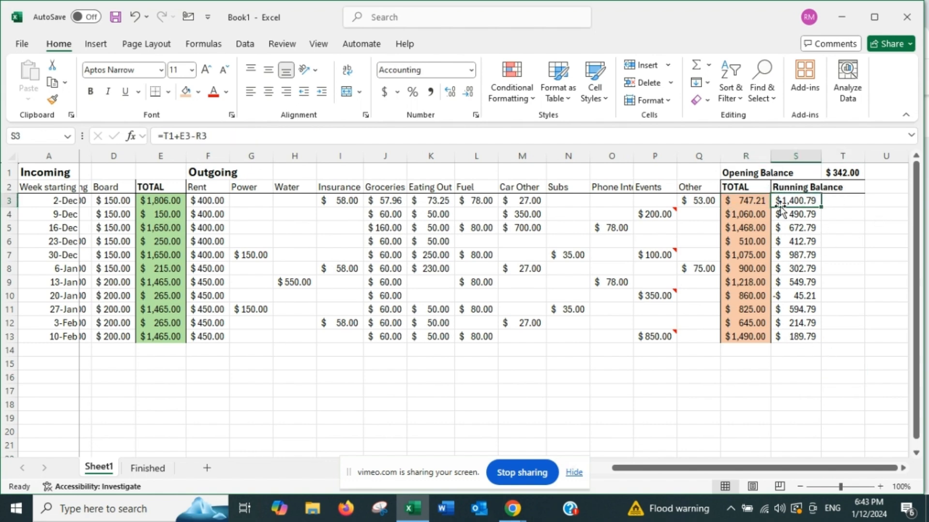
drag(847, 210, 851, 237)
click(838, 203)
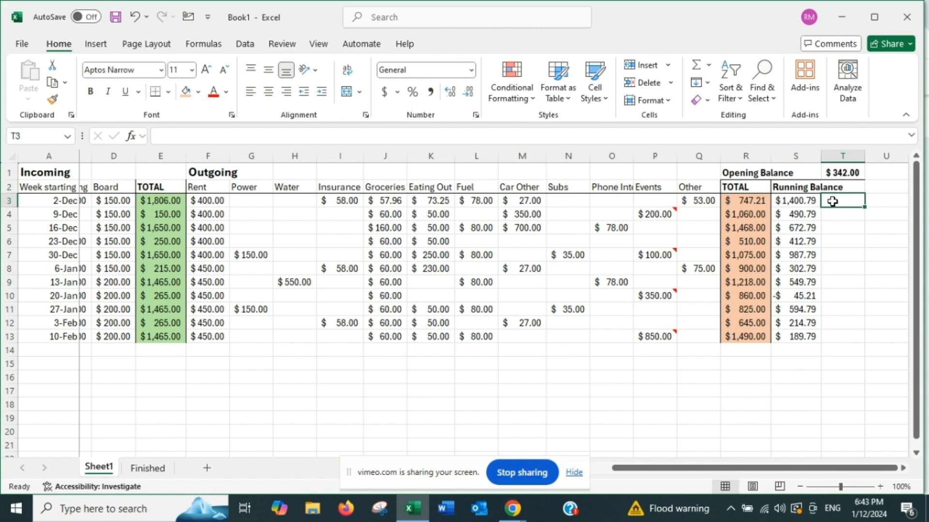
- Change the font colour of the 2-Dec running balance in S3 to the standard Green
click(799, 200)
click(226, 92)
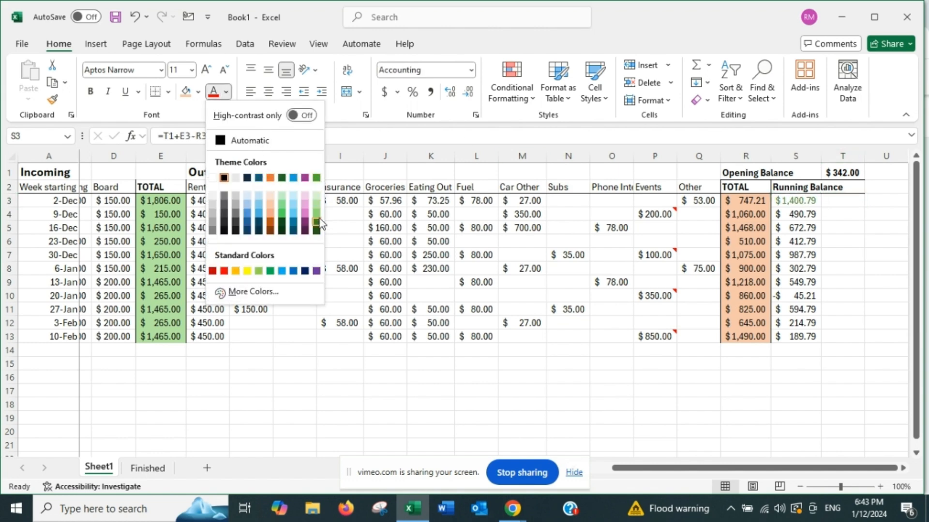
click(270, 270)
click(846, 254)
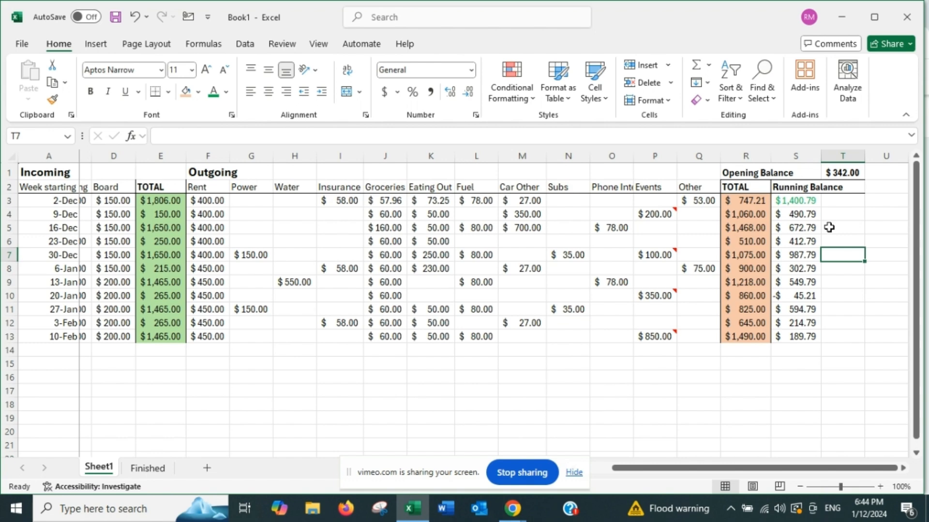
- Clear the Eating Out amount for the week starting 23-Dec in K6
drag(832, 468, 3, 166)
drag(672, 468, 697, 468)
drag(776, 468, 742, 467)
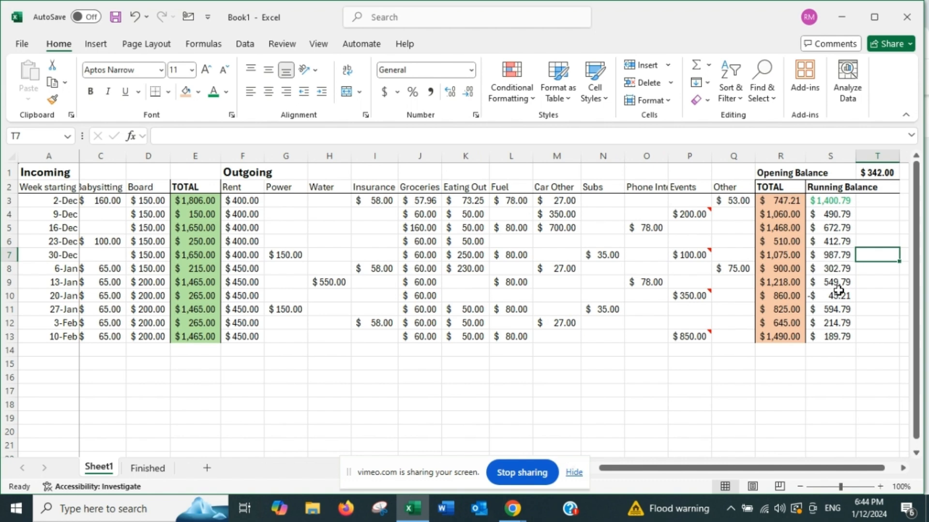
click(465, 241)
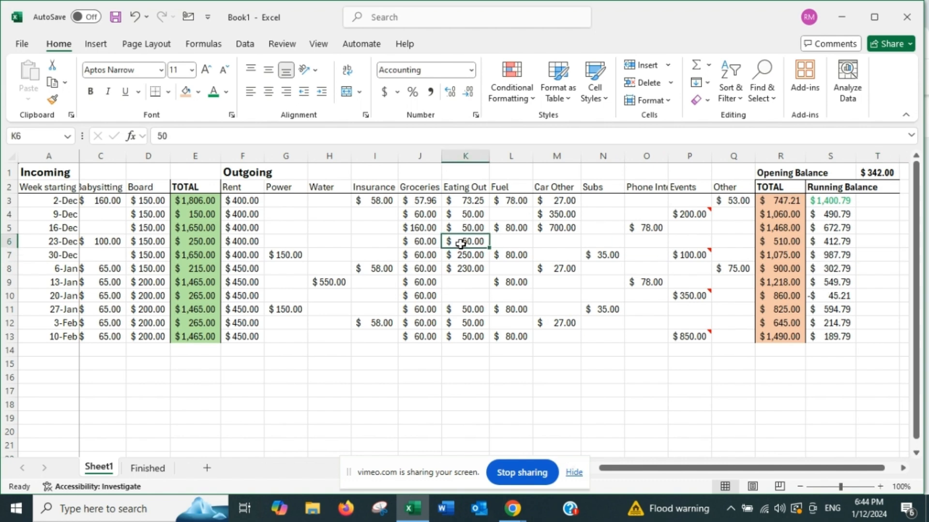
key(Delete)
key(Right)
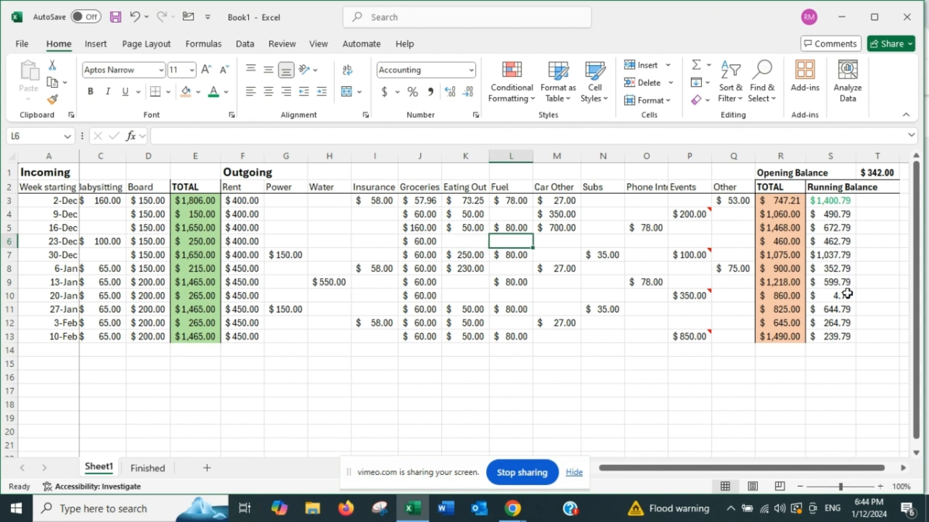
- Set the 9-Dec actual expenses to 62 for Groceries in J4 and 37 for Eating Out in K4
drag(774, 467, 762, 467)
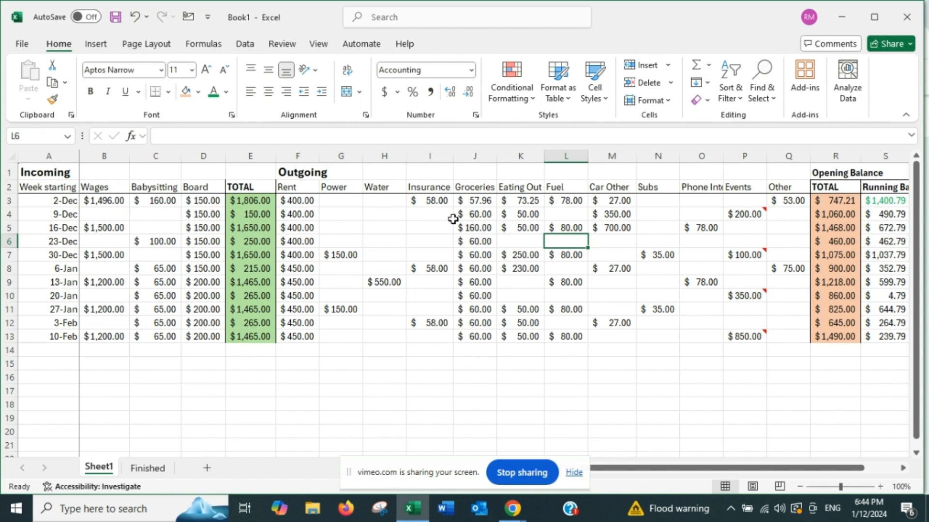
click(477, 217)
text(62)
key(Tab)
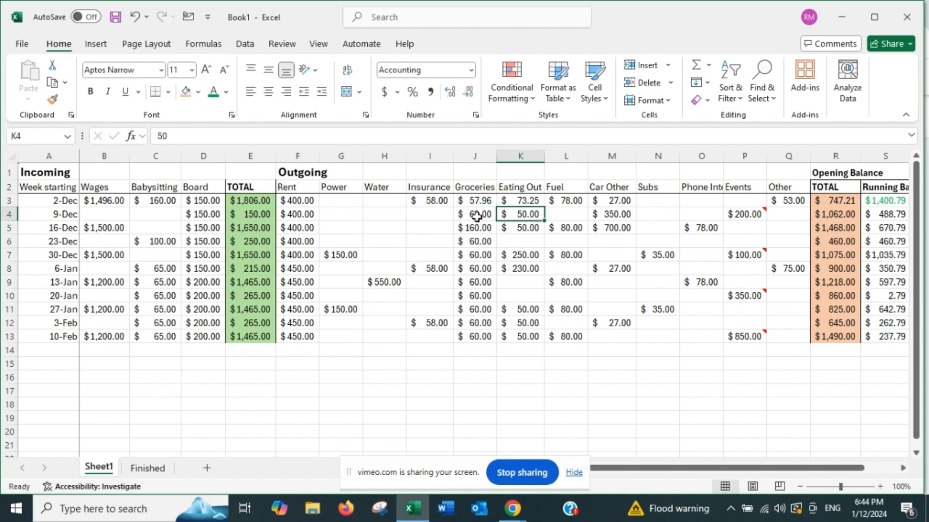
text(37)
key(Tab)
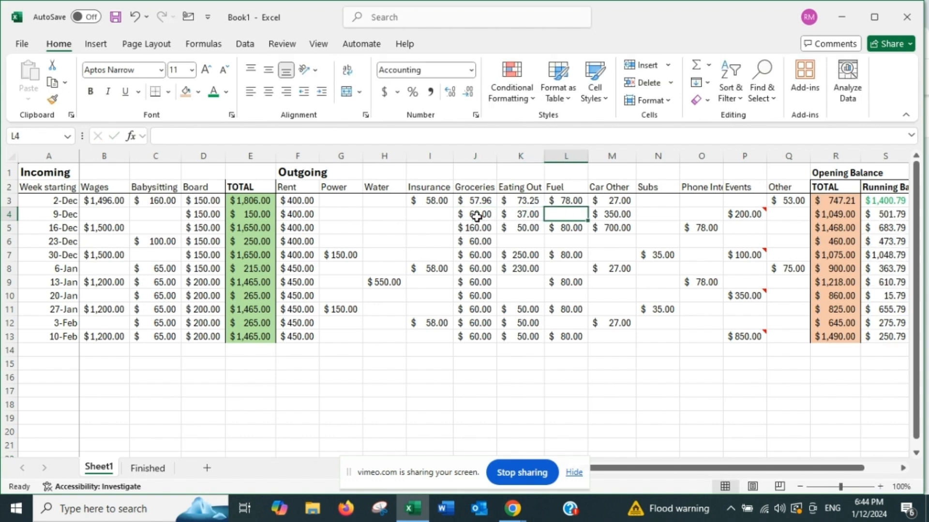
- Set the 9-Dec Car Other expense to 352.99 in M4 and the Events expense to 180 in P4
key(Tab)
text(3)
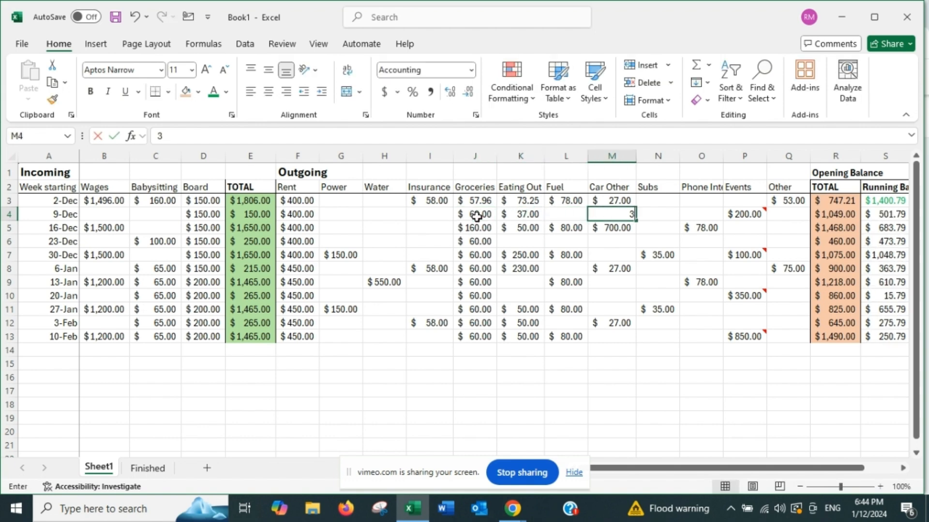
text(52.99)
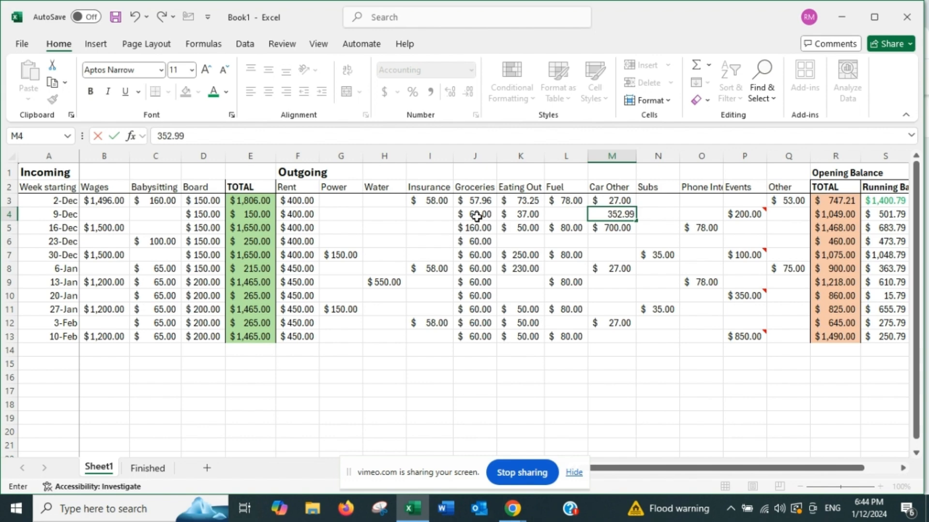
key(Tab)
key(Tab)
key(Tab)
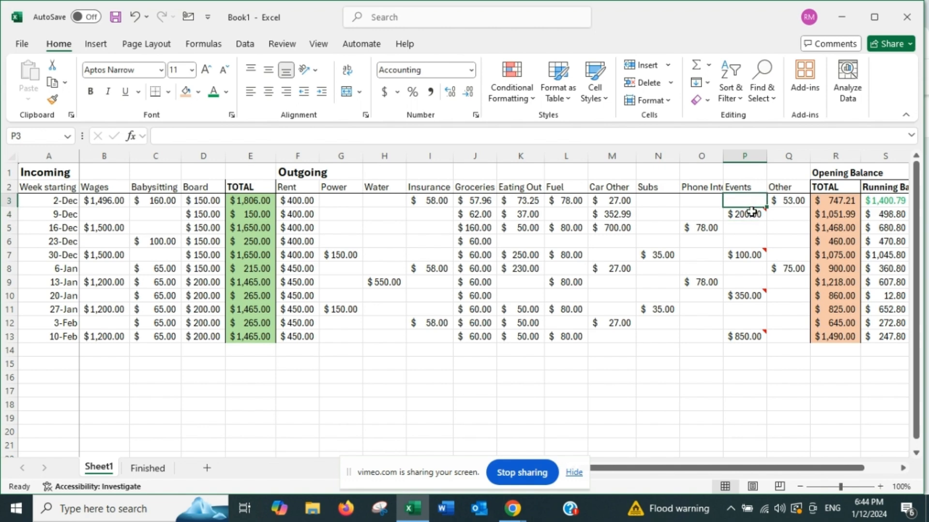
text(180)
key(Tab)
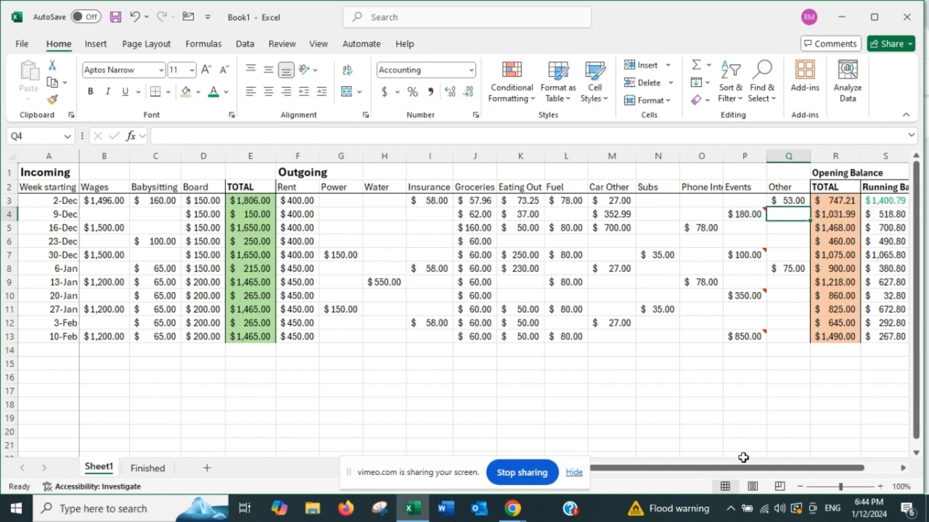
- Enter the 16-Dec actual income: Wages of 1,526 in B5 and Babysitting of 60 in C5
drag(740, 467, 662, 475)
click(109, 229)
text(1)
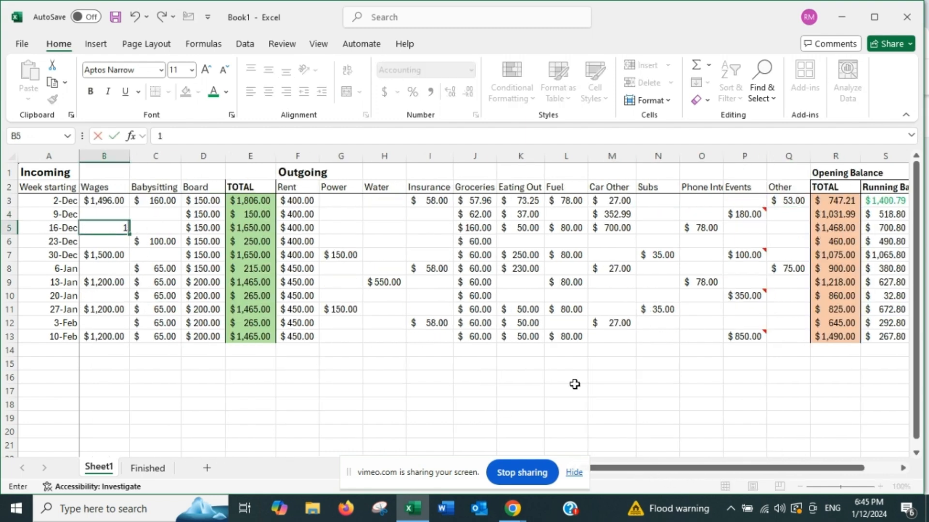
text(,526)
key(Tab)
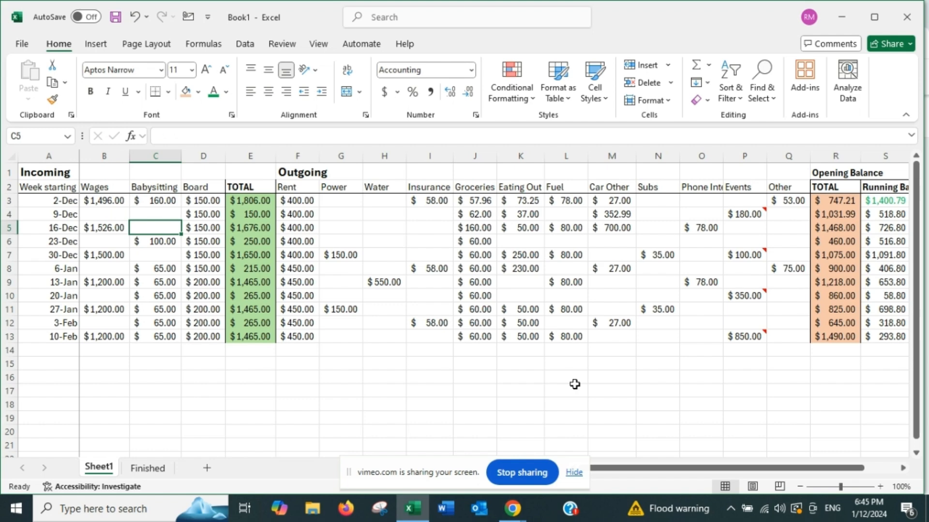
text(60)
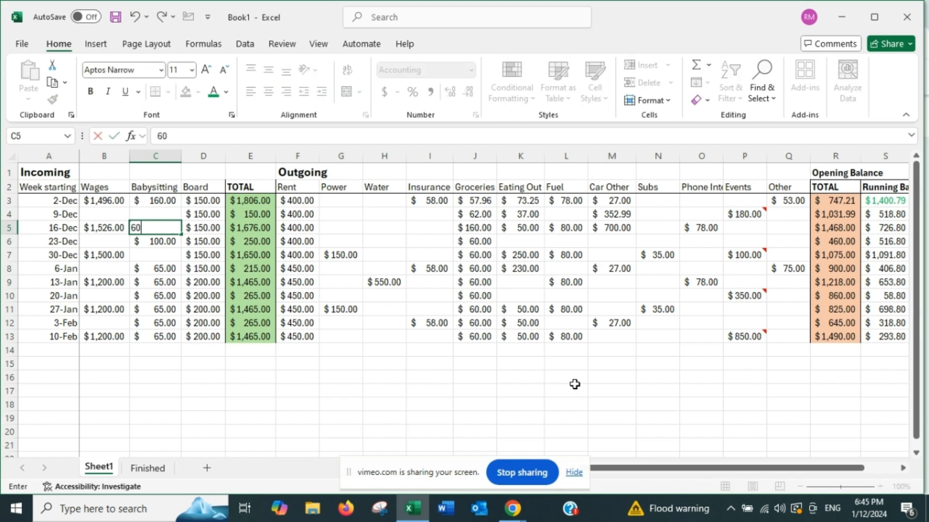
key(Tab)
- Set the 16-Dec actual expenses to 246 for Groceries in J5 and 75 for Eating Out in K5
key(Tab)
key(Tab)
key(Tab)
key(Tab)
key(Tab)
key(Tab)
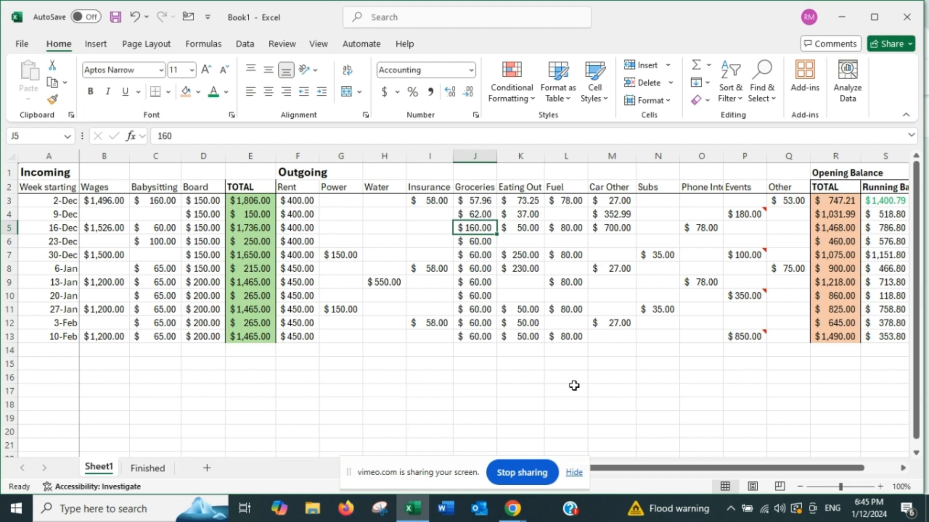
text(246)
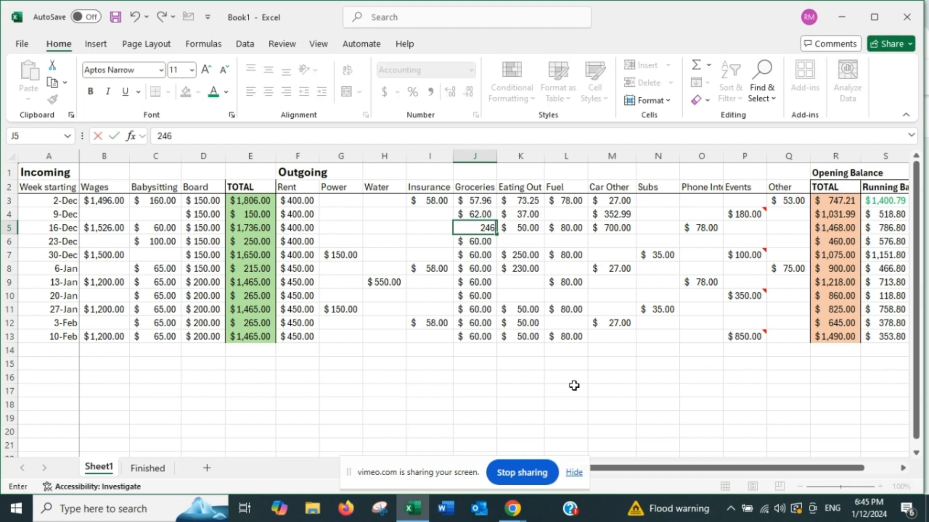
key(Tab)
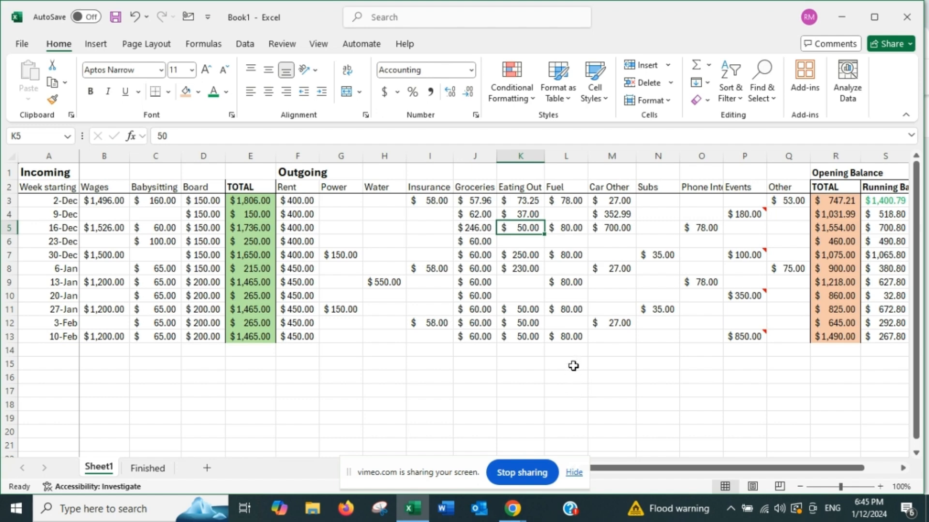
text(75)
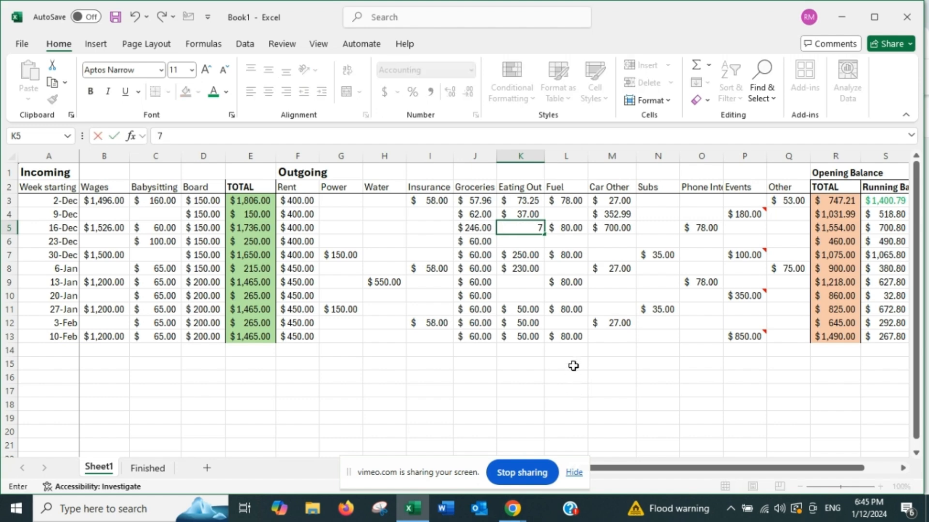
key(Tab)
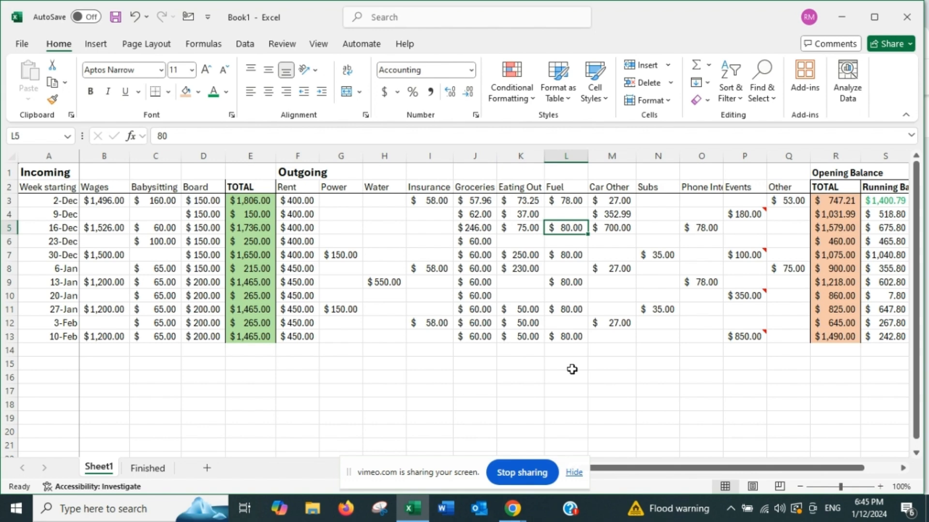
- Set the 16-Dec Fuel expense to 62 in L5 and the Car Other expense to 719 in M5
key(Tab)
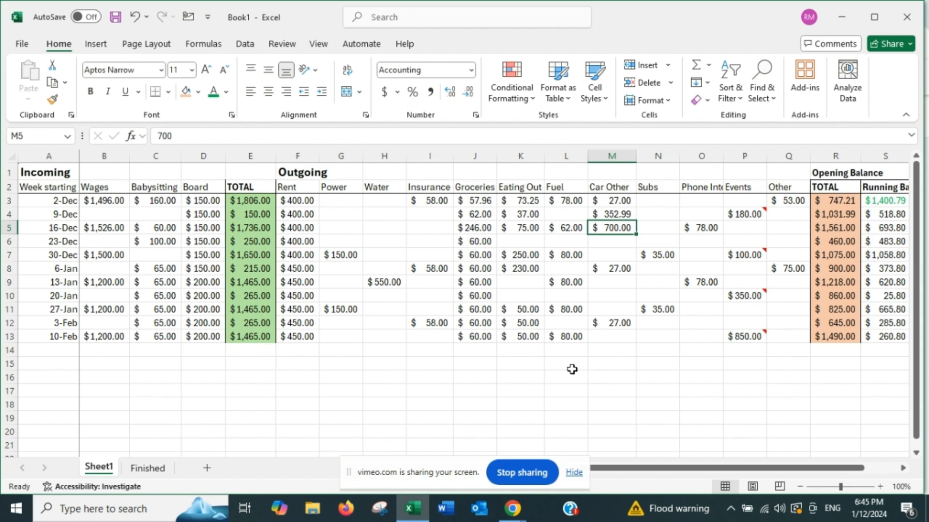
text(7)
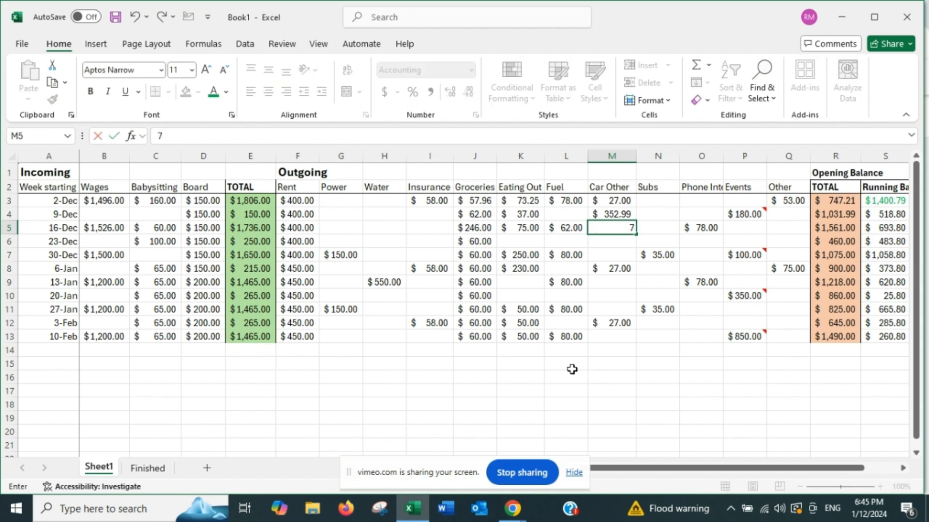
text(19)
key(Tab)
key(Tab)
key(Tab)
key(Tab)
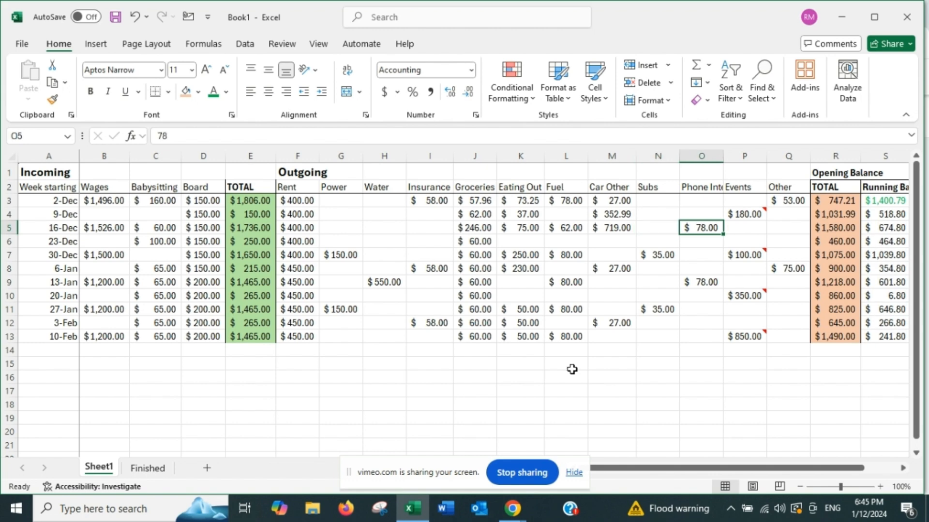
drag(830, 468, 646, 468)
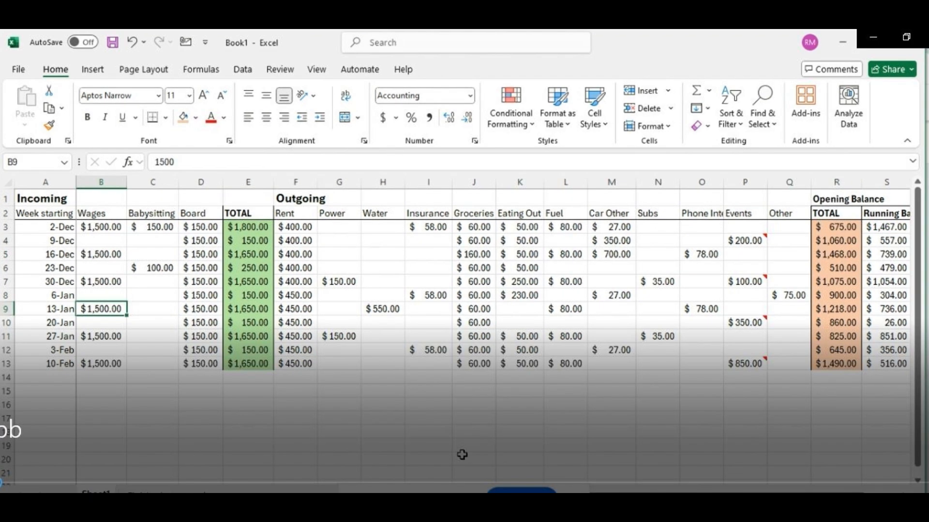